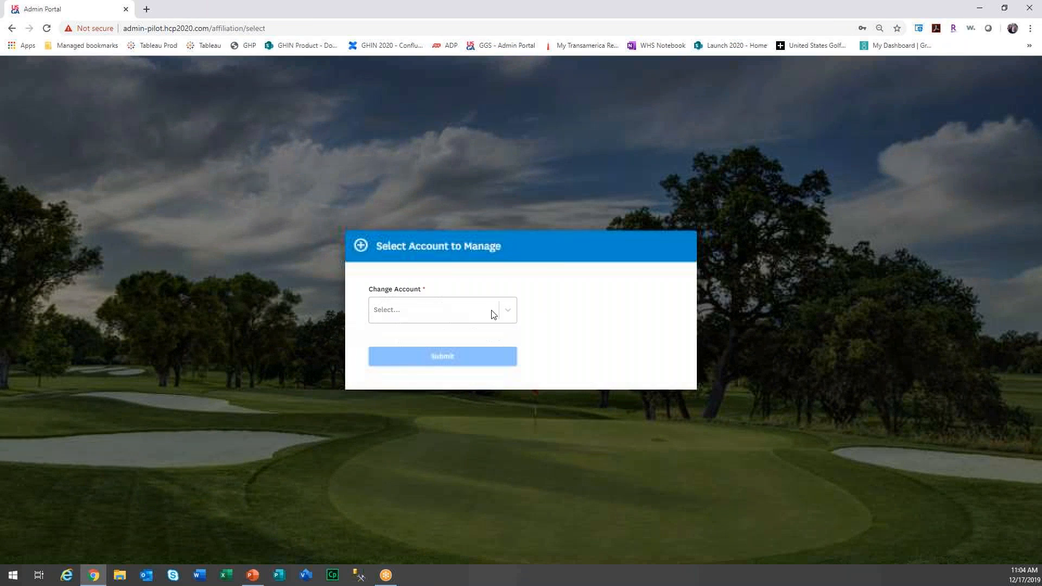
# Switch to the Huntsville Golf Club - GAP account and go to its Reports page.
pyautogui.click(493, 314)
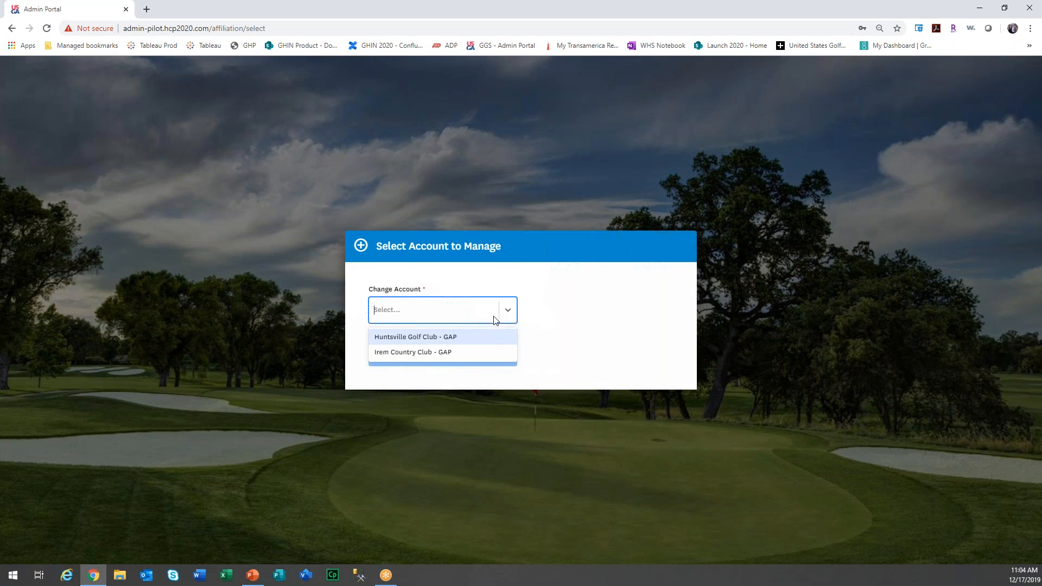
pyautogui.click(494, 336)
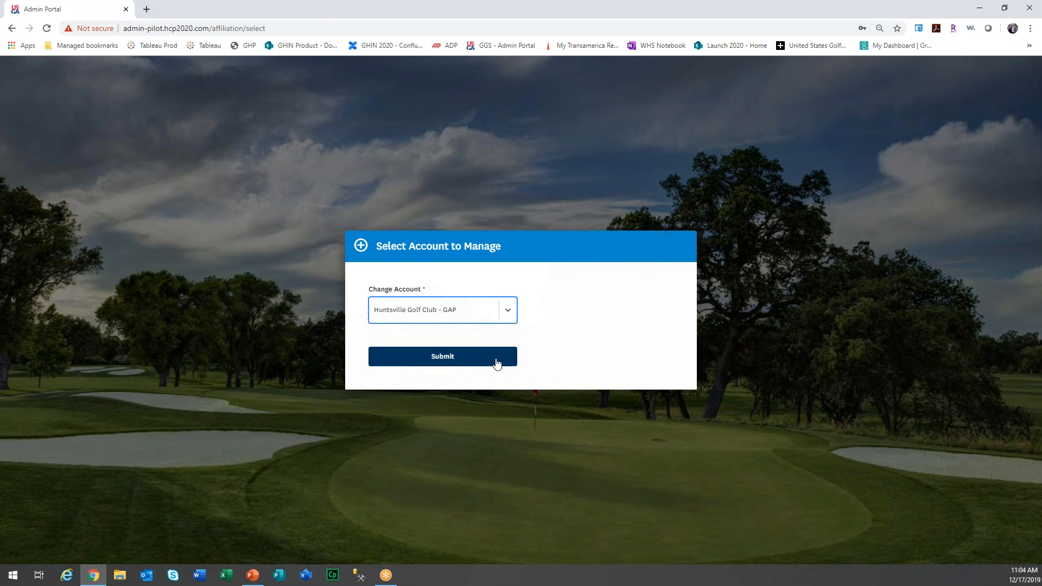
pyautogui.click(496, 358)
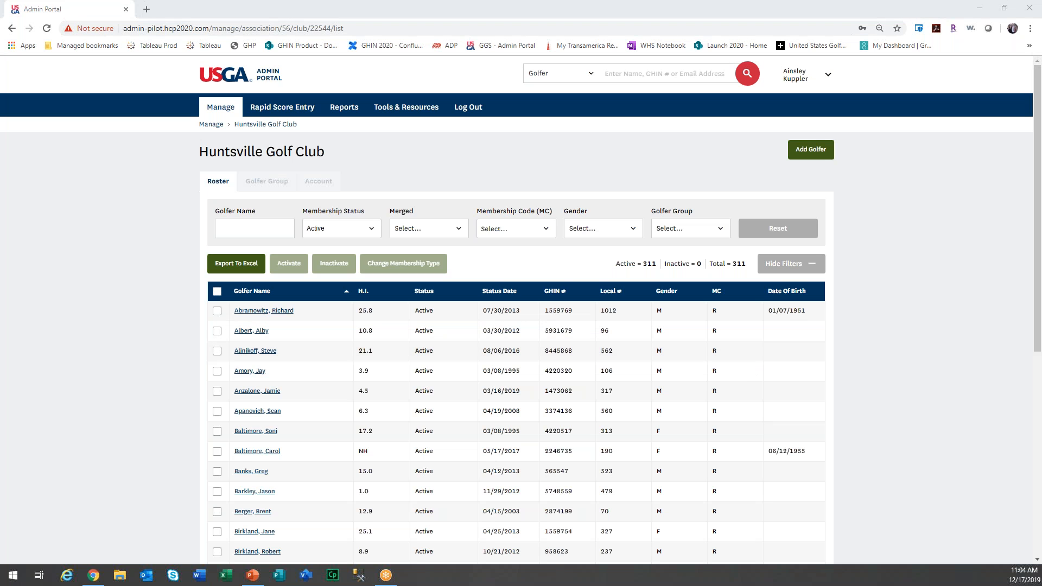
pyautogui.click(358, 111)
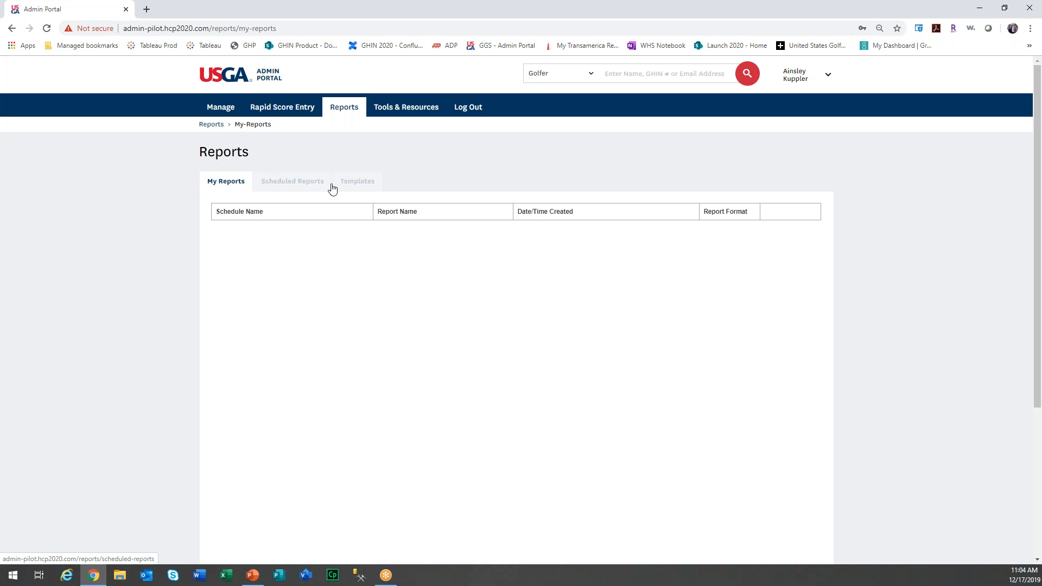
# Expand the Roster Report on the Templates tab to show its filters, like Active status and Last Name sort.
pyautogui.click(371, 189)
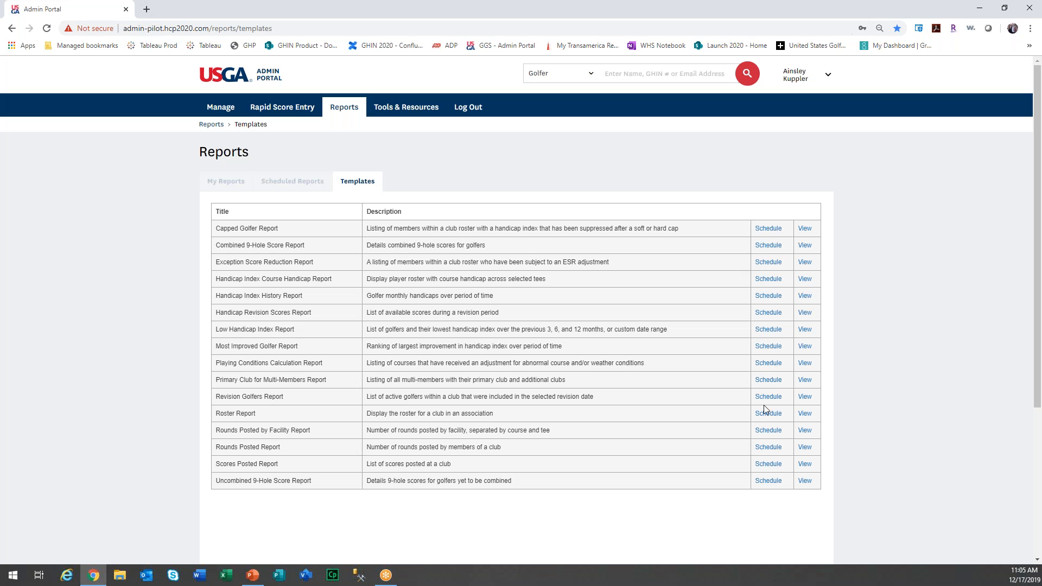
pyautogui.click(804, 413)
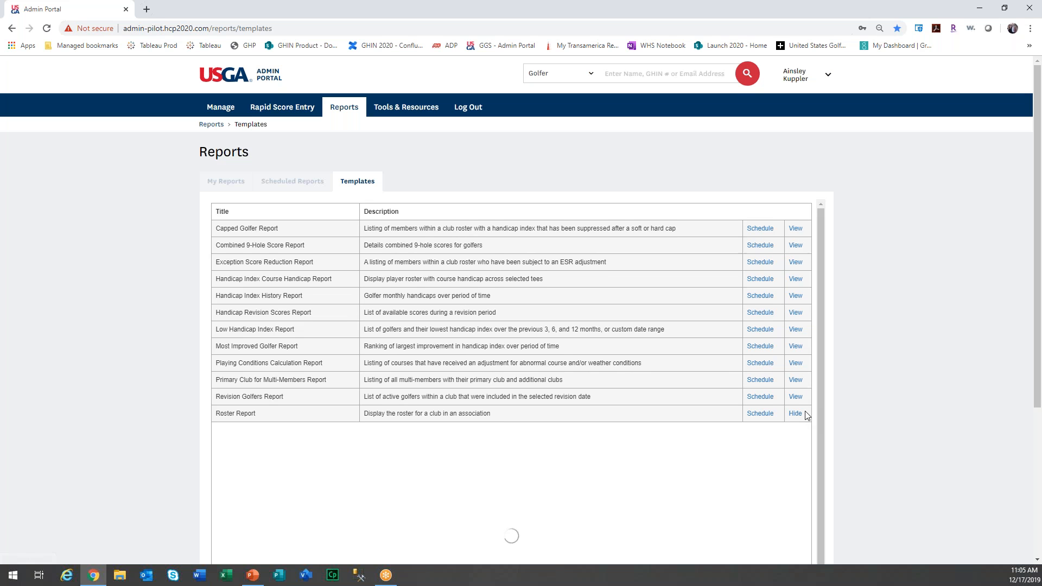
pyautogui.scroll(-2, 805, 414)
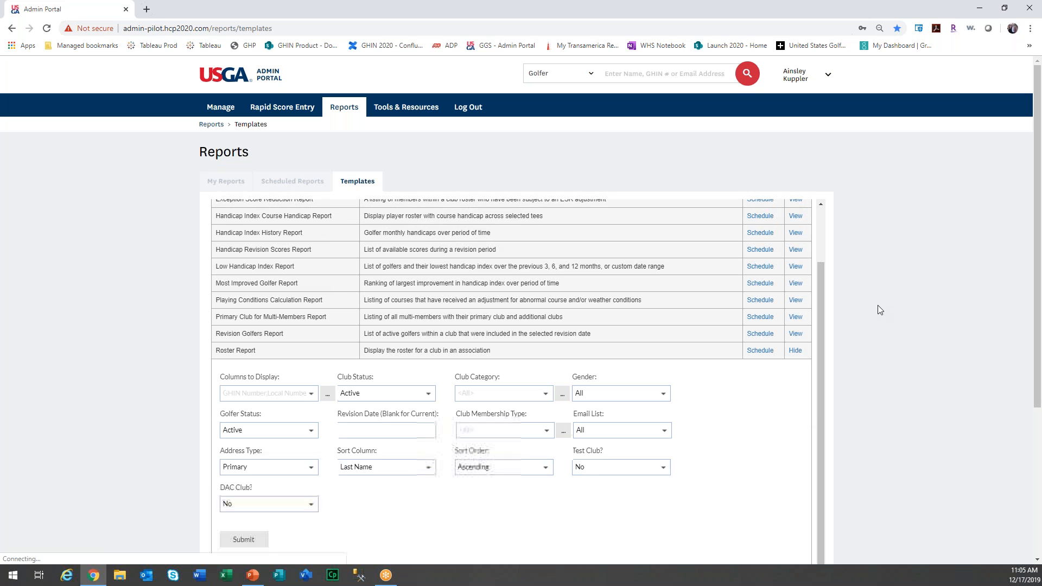
pyautogui.scroll(-1, 877, 306)
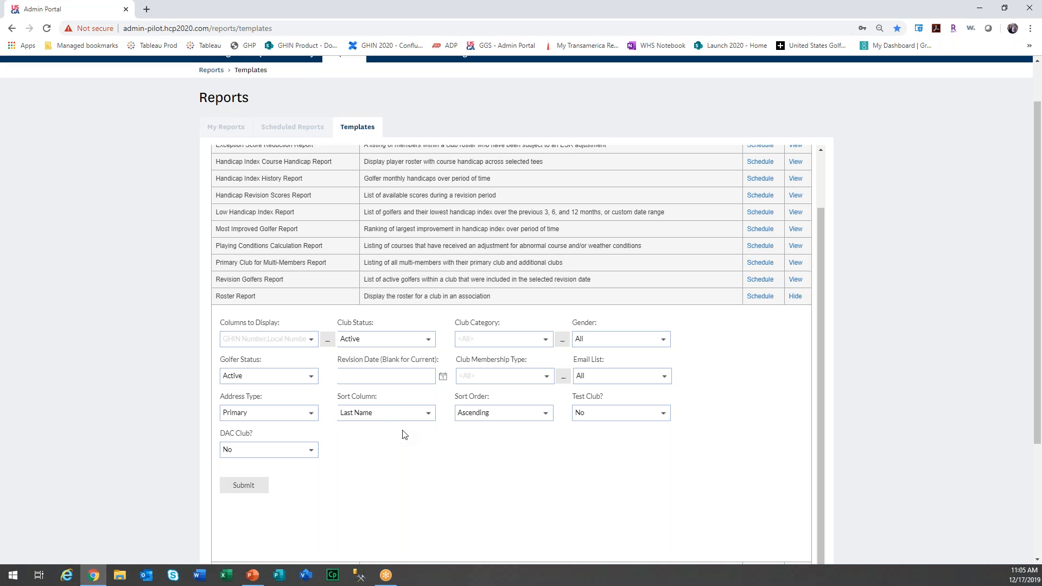
# Open the Columns to Display chooser and review the already selected columns, such as GHIN Number.
pyautogui.click(327, 340)
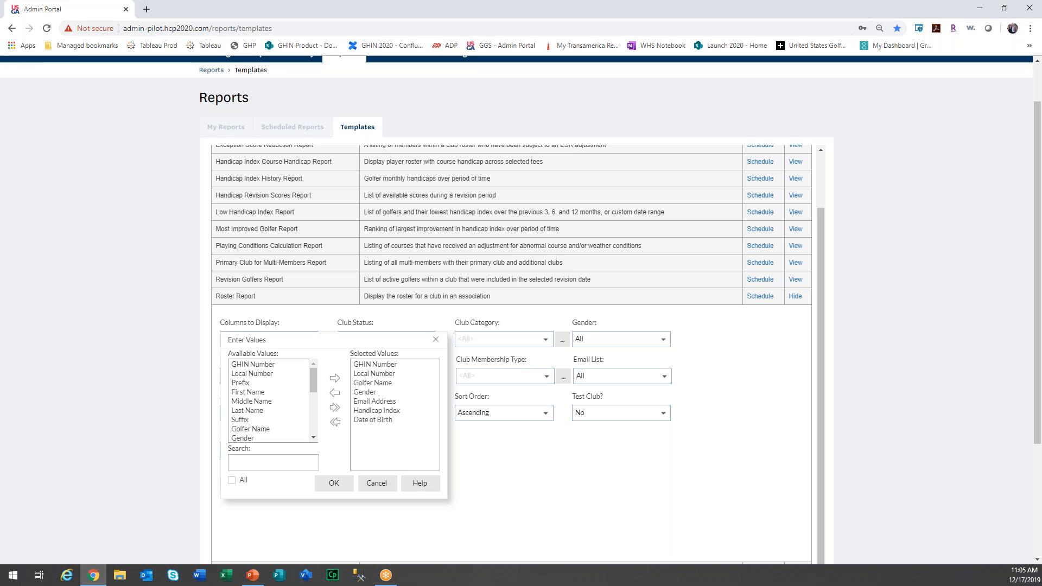
pyautogui.moveTo(310, 379)
pyautogui.mouseDown()
pyautogui.moveTo(325, 440)
pyautogui.moveTo(318, 370)
pyautogui.mouseUp()
pyautogui.click(375, 365)
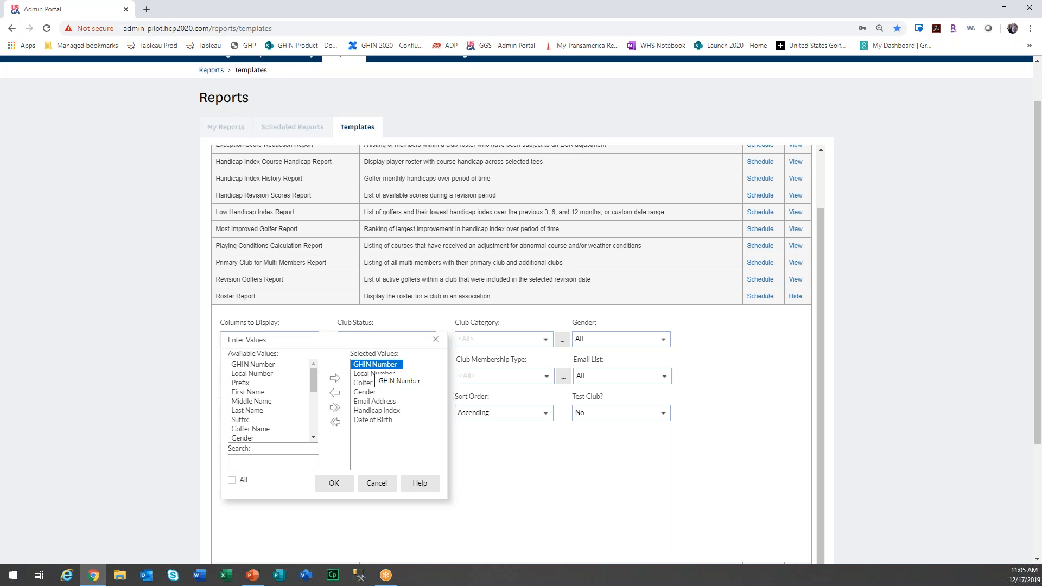
pyautogui.click(377, 411)
pyautogui.click(390, 421)
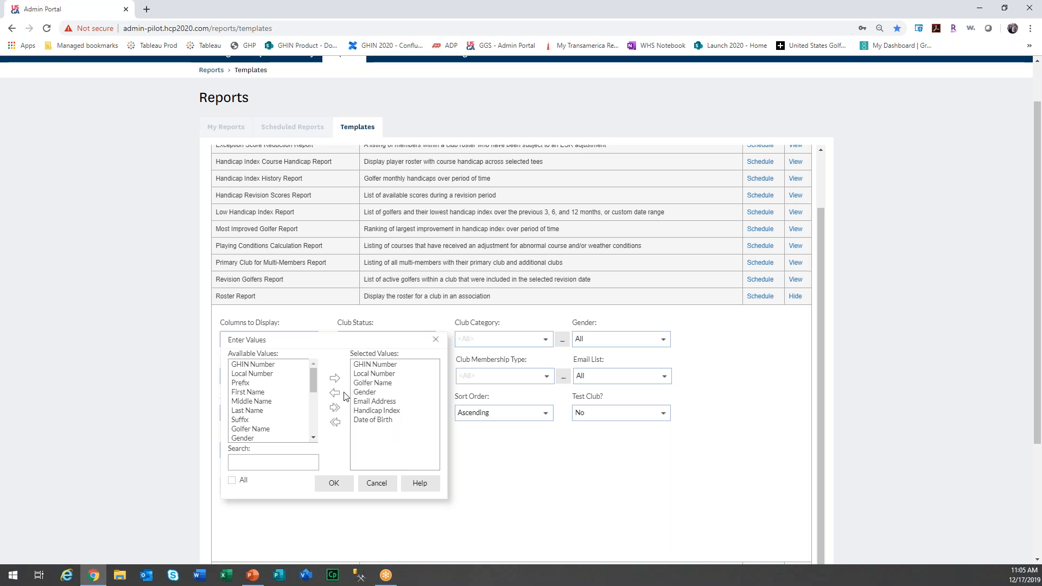
# Add Golfer Status and Golfer Status Date to the selected columns, then run the report.
pyautogui.moveTo(315, 376); pyautogui.dragTo(317, 399)
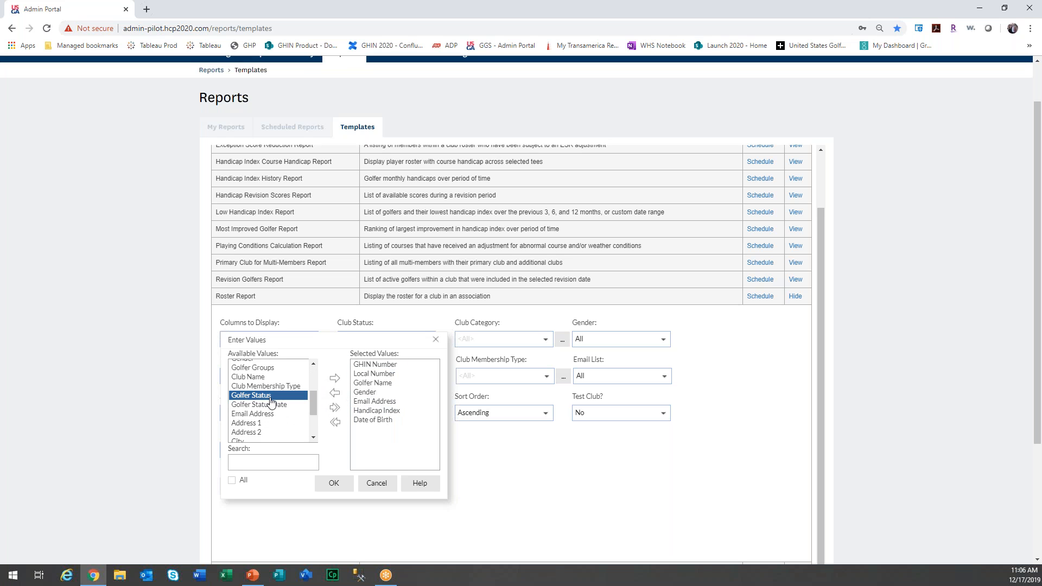
pyautogui.click(334, 378)
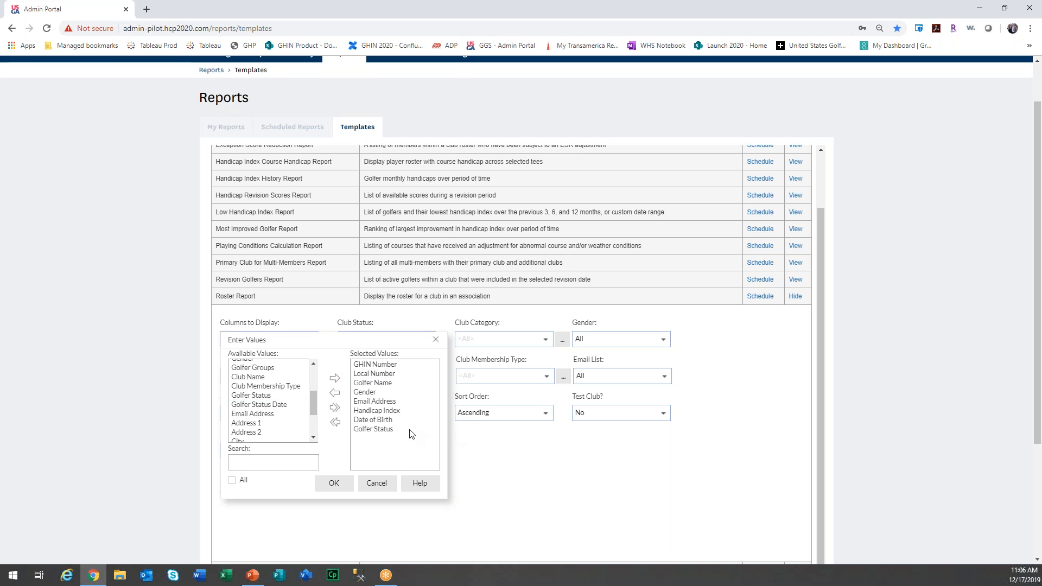
pyautogui.click(283, 404)
pyautogui.click(335, 378)
pyautogui.click(337, 485)
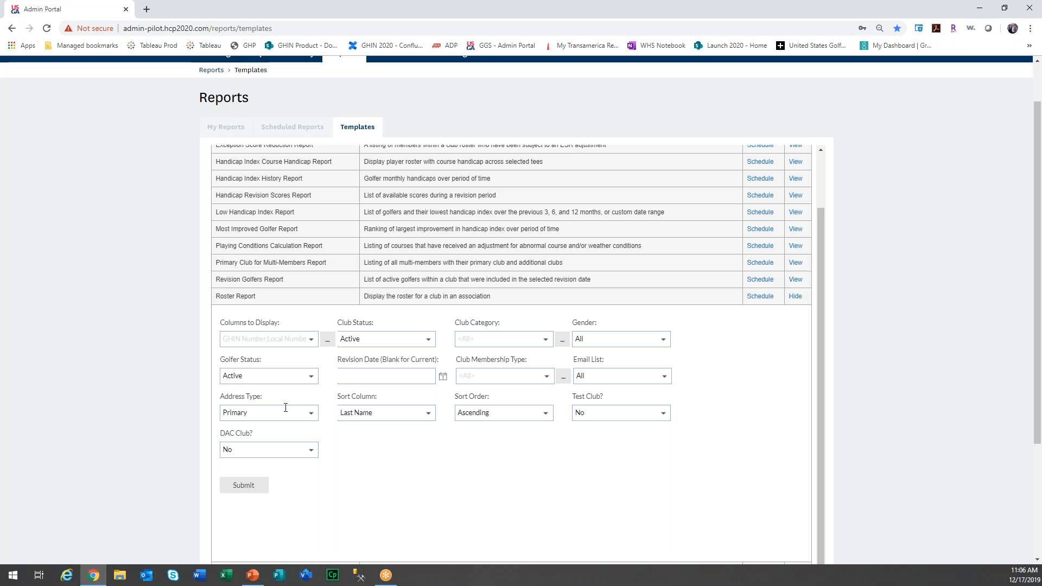
pyautogui.click(243, 490)
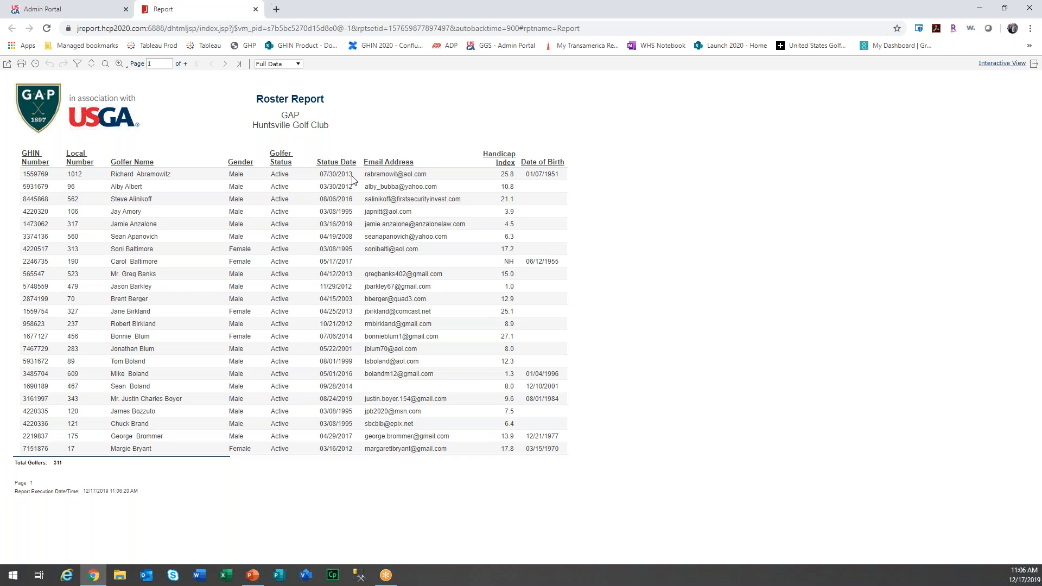
# Advance the Roster Report to page 2, which ends with a Total Golfers count of 311.
pyautogui.click(224, 65)
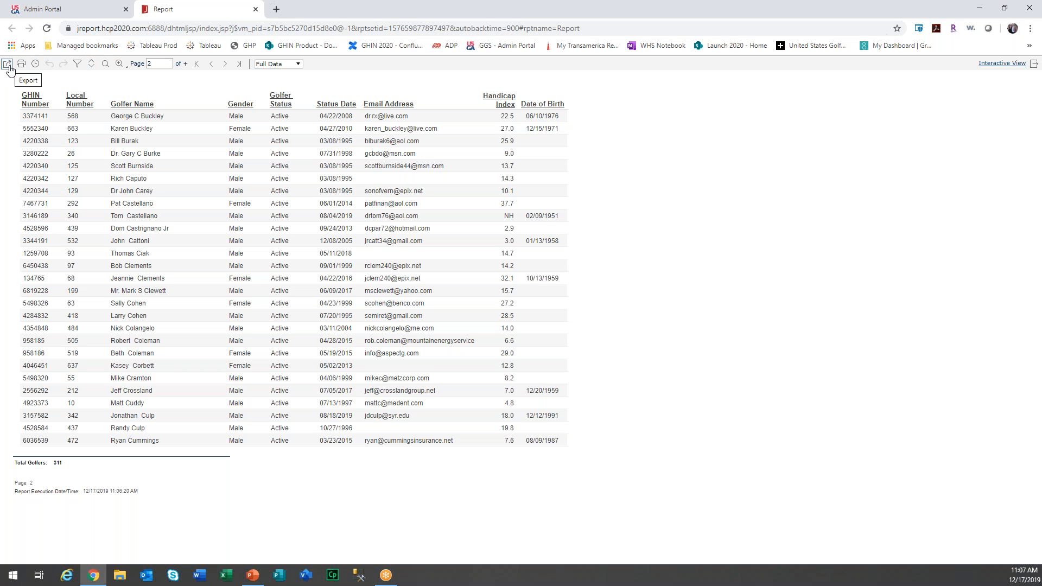
# Try exporting the report as PDF with a possessive name prefixed to the file name.
pyautogui.click(8, 66)
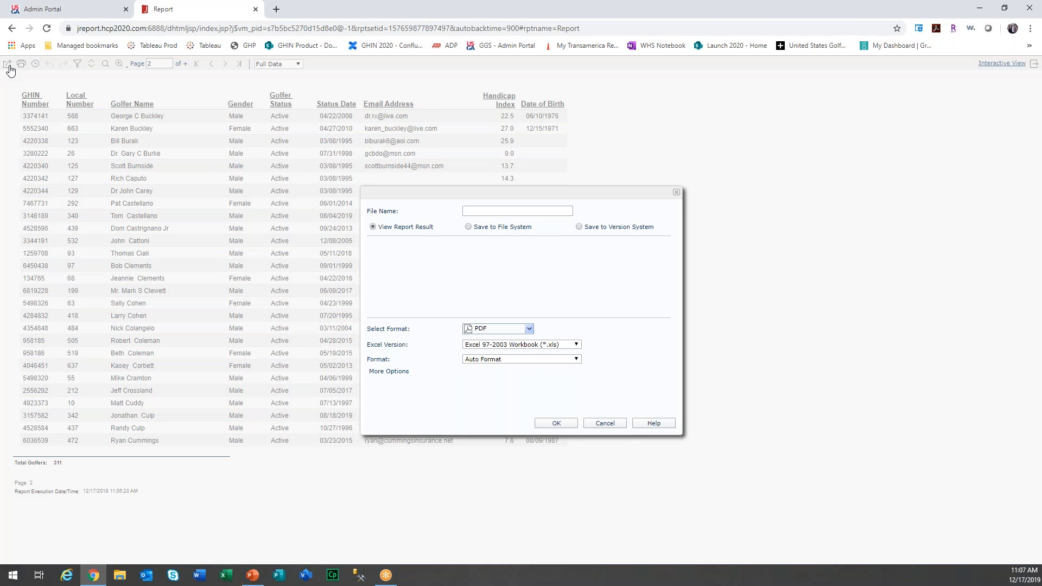
pyautogui.click(481, 332)
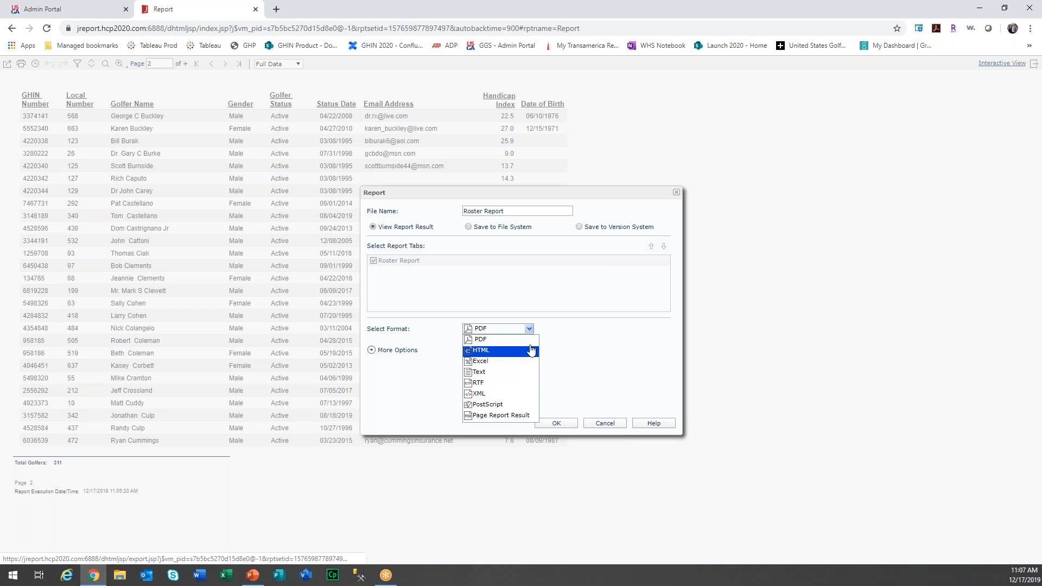
pyautogui.click(579, 334)
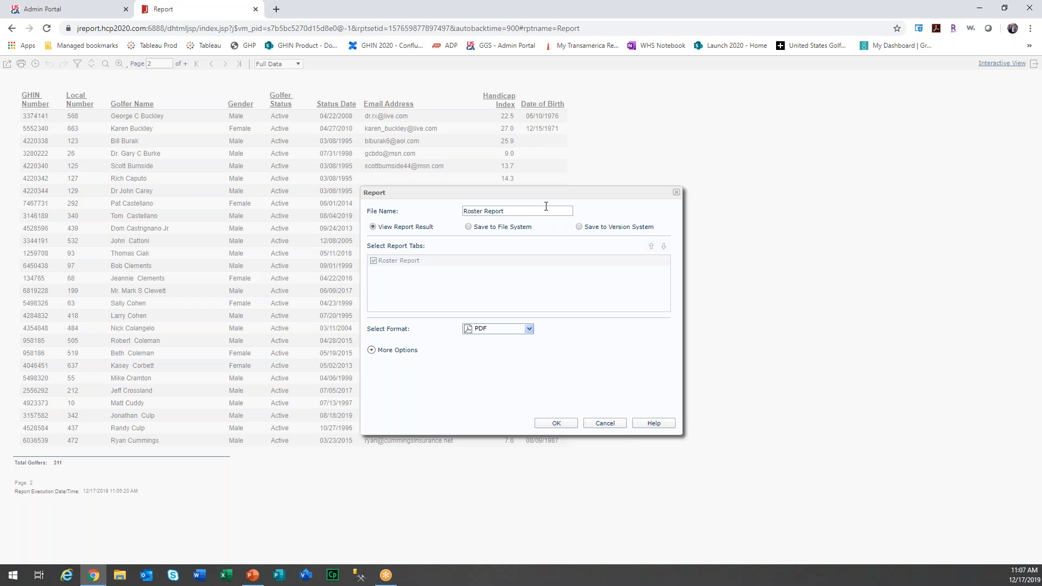
pyautogui.click(464, 211)
pyautogui.write("Lexi's")
pyautogui.click(561, 425)
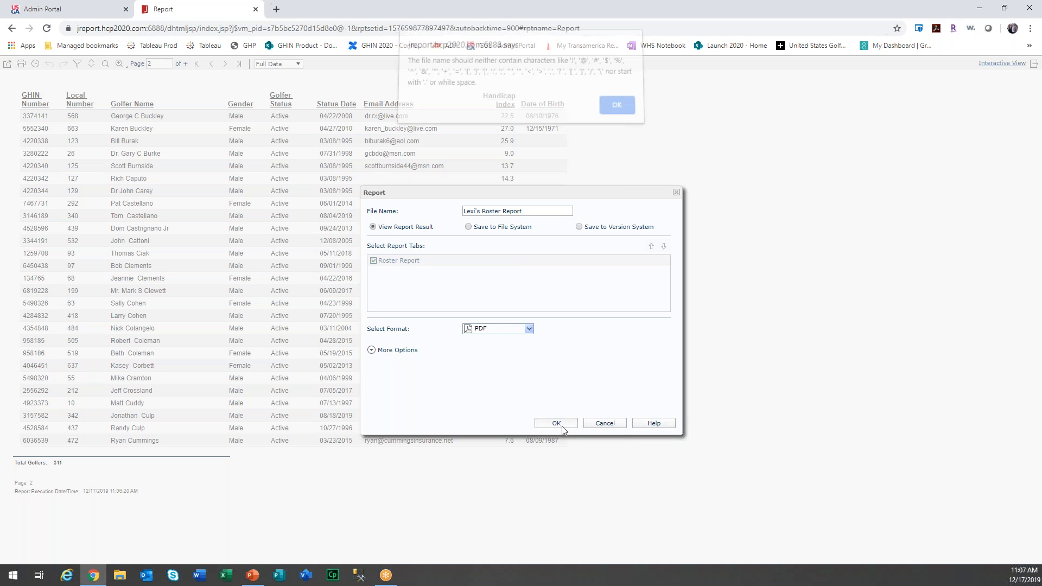
# After the invalid file name warning, remove the apostrophe and export the PDF.
pyautogui.click(617, 112)
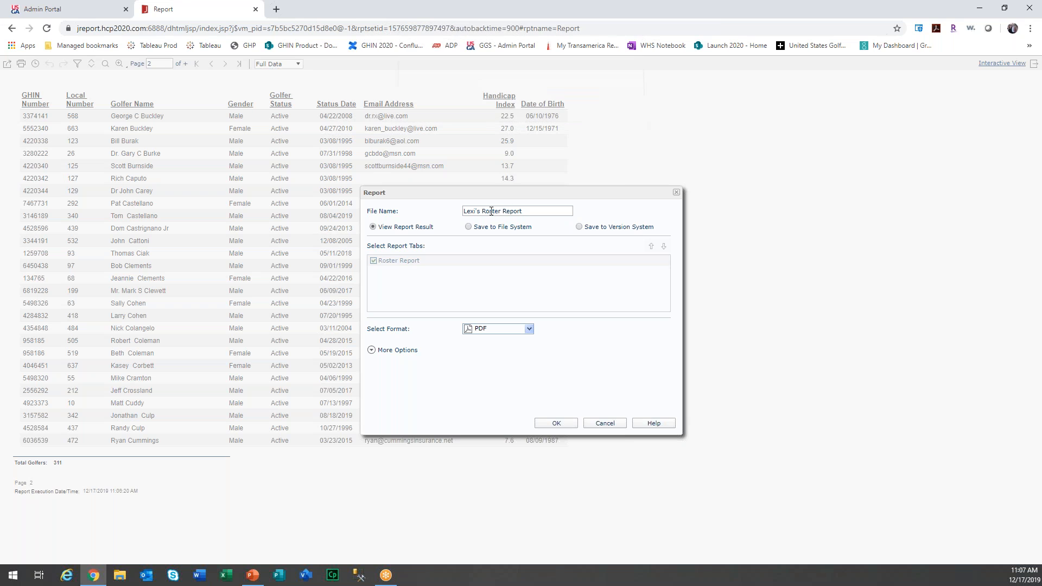
pyautogui.click(493, 209)
pyautogui.press('BackSpace')
pyautogui.press('BackSpace')
pyautogui.click(556, 424)
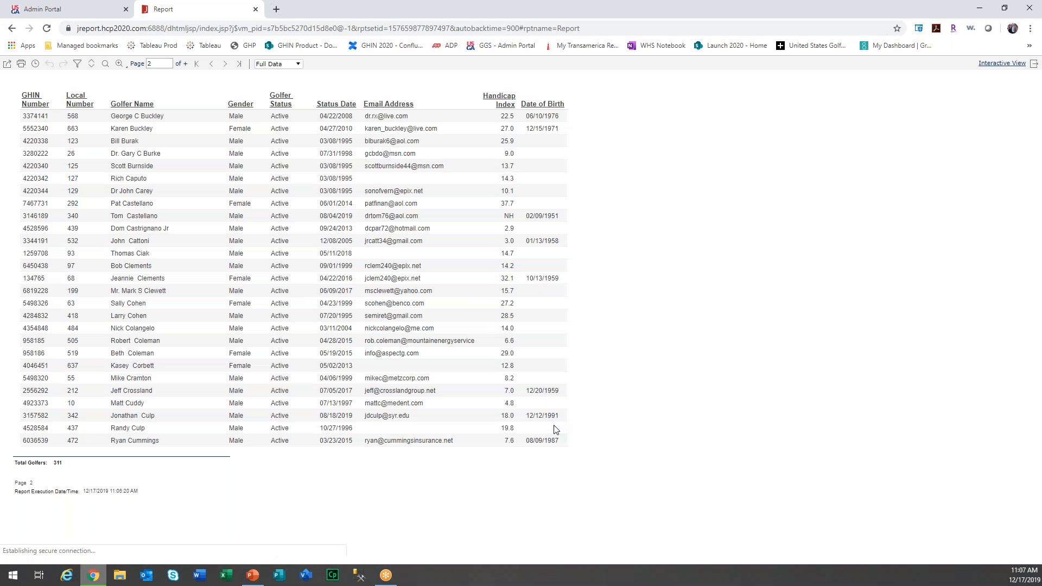
# Open the downloaded 12-page roster PDF, scroll through its pages, and close it.
pyautogui.click(81, 552)
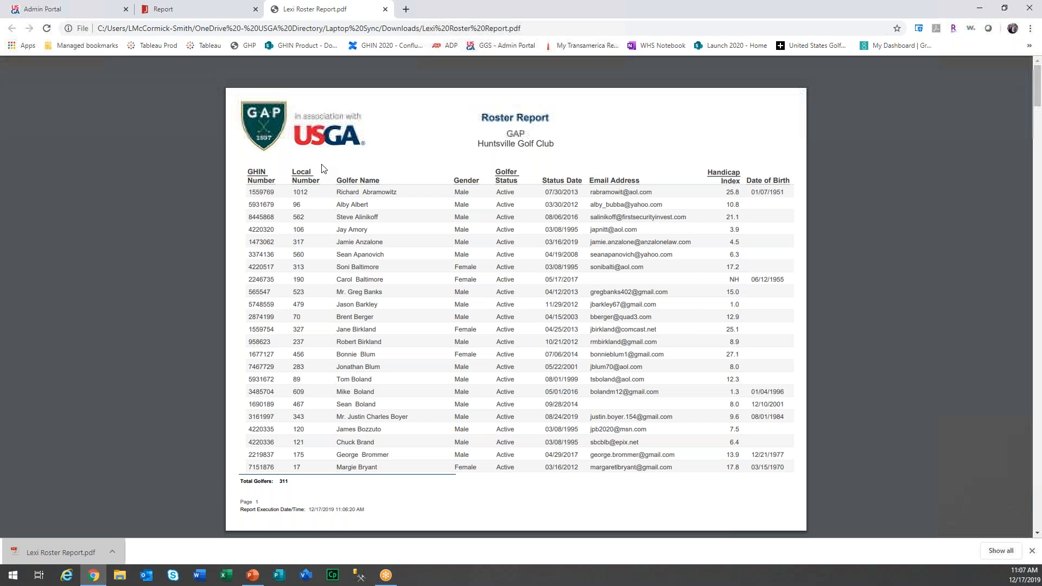
pyautogui.scroll(-5, 322, 168)
pyautogui.scroll(-4, 322, 168)
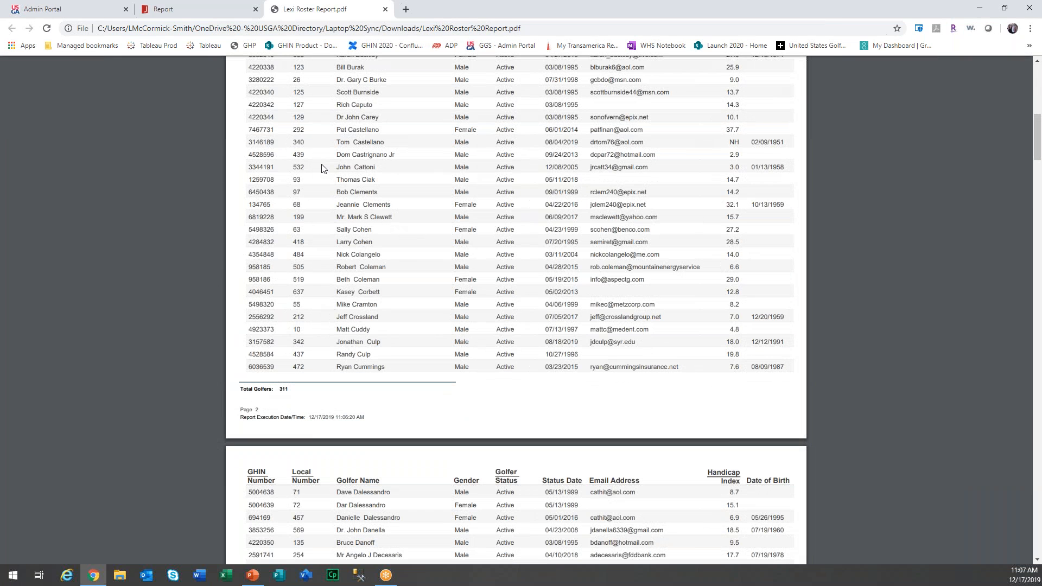
pyautogui.scroll(9, 531, 186)
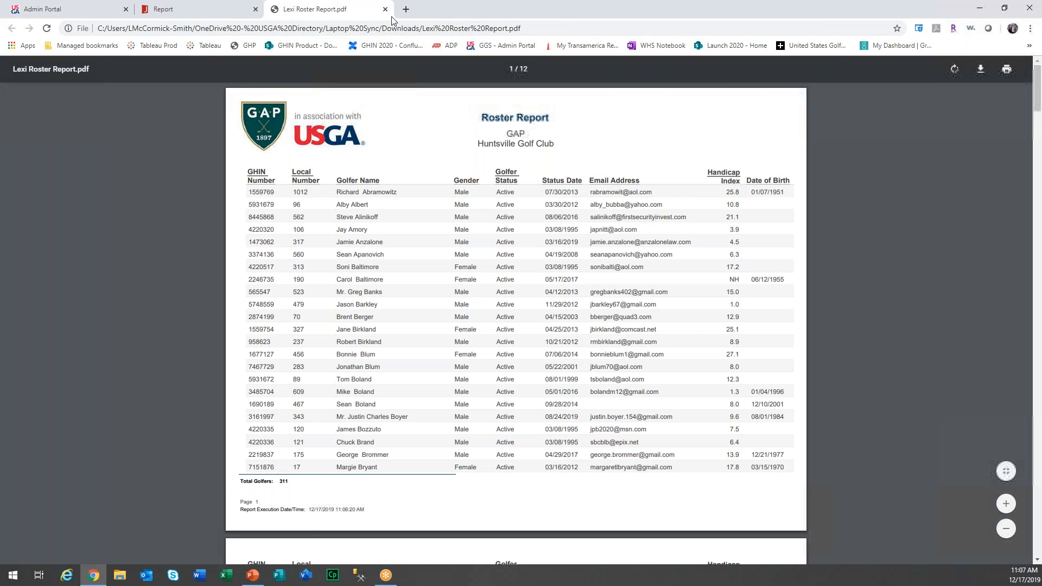
pyautogui.click(385, 9)
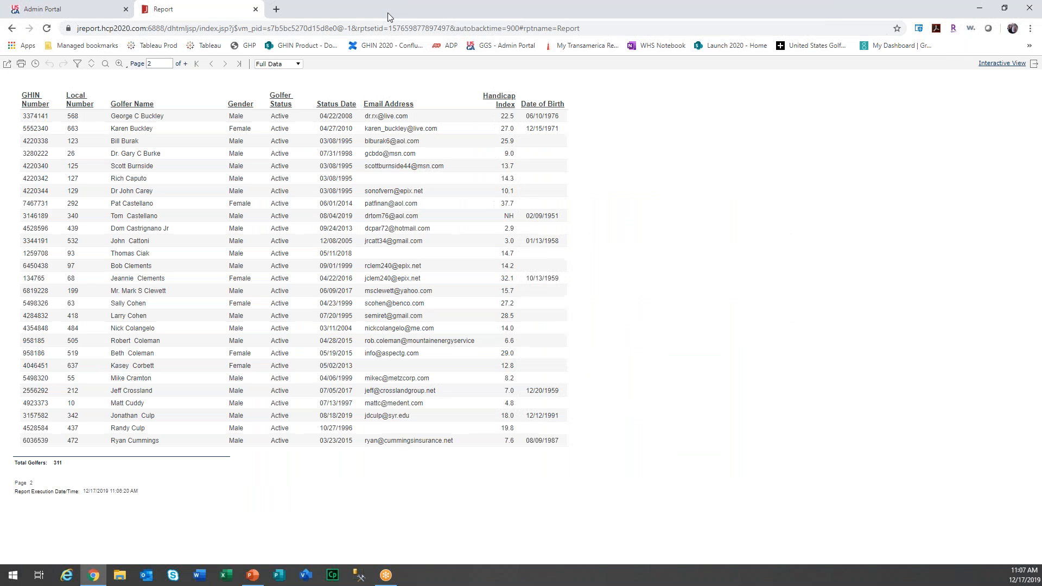
# Cancel the report's print options and switch back to the Admin Portal tab.
pyautogui.click(22, 66)
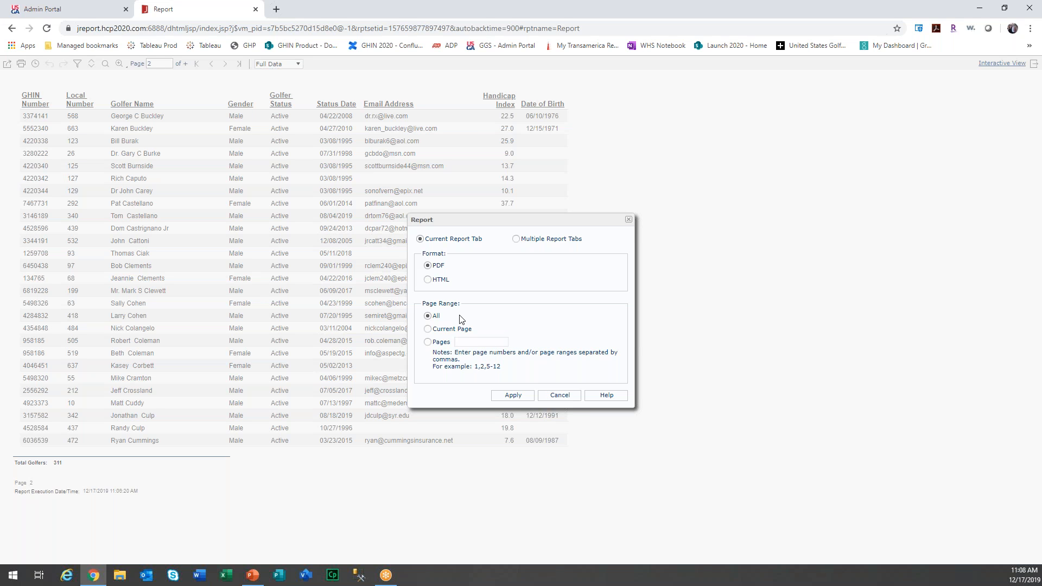
pyautogui.click(560, 395)
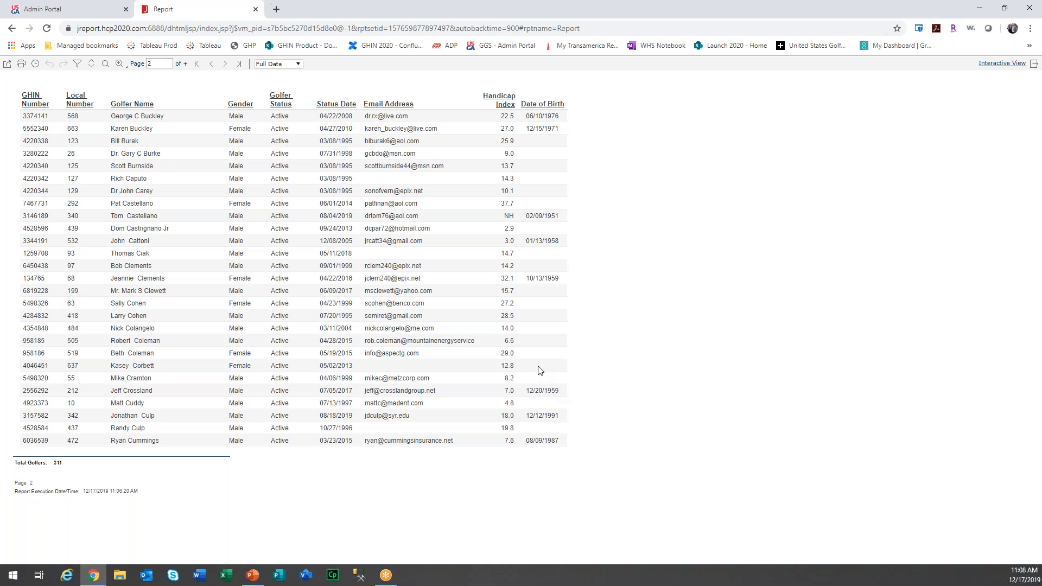
pyautogui.click(61, 14)
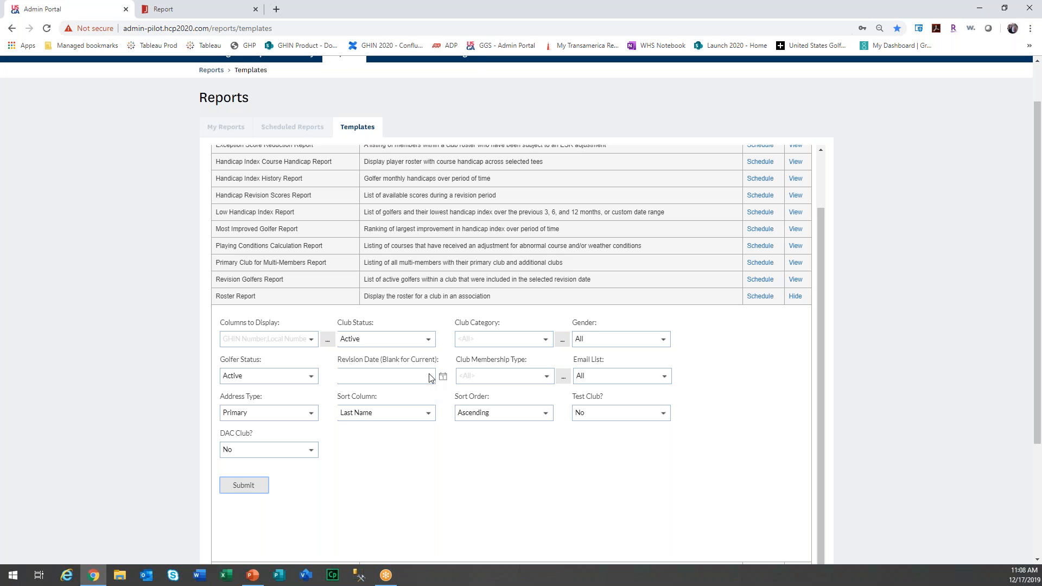
# Pick December 1, 2019 as the Roster Report's Revision Date from the calendar.
pyautogui.click(226, 8)
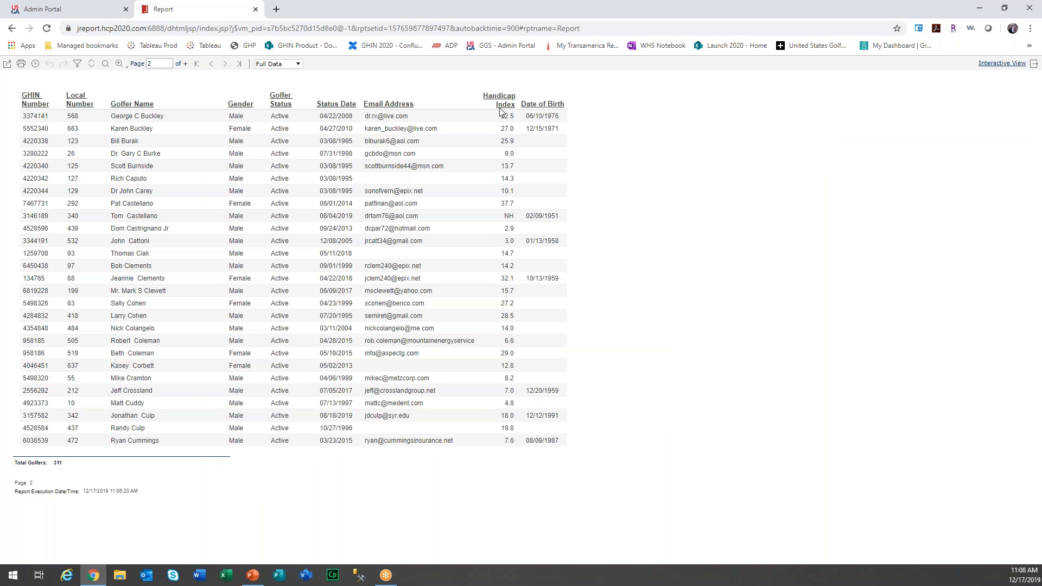
pyautogui.click(106, 6)
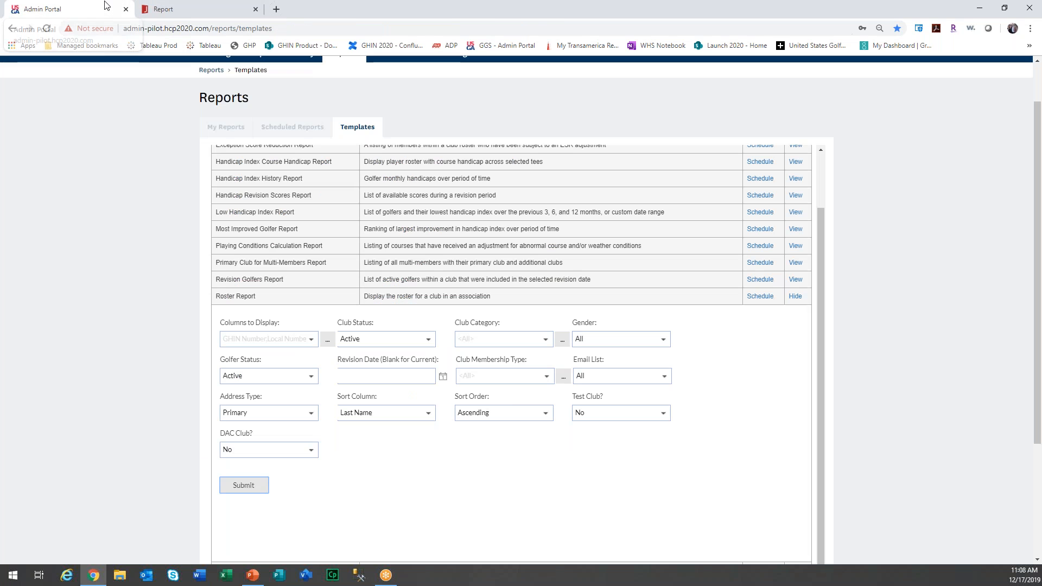
pyautogui.click(412, 378)
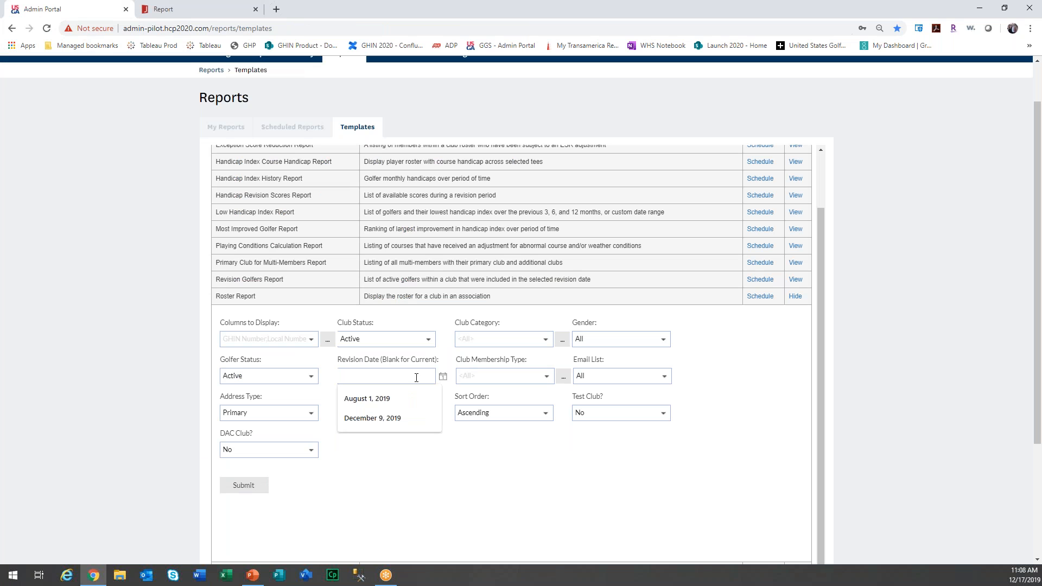
pyautogui.click(444, 377)
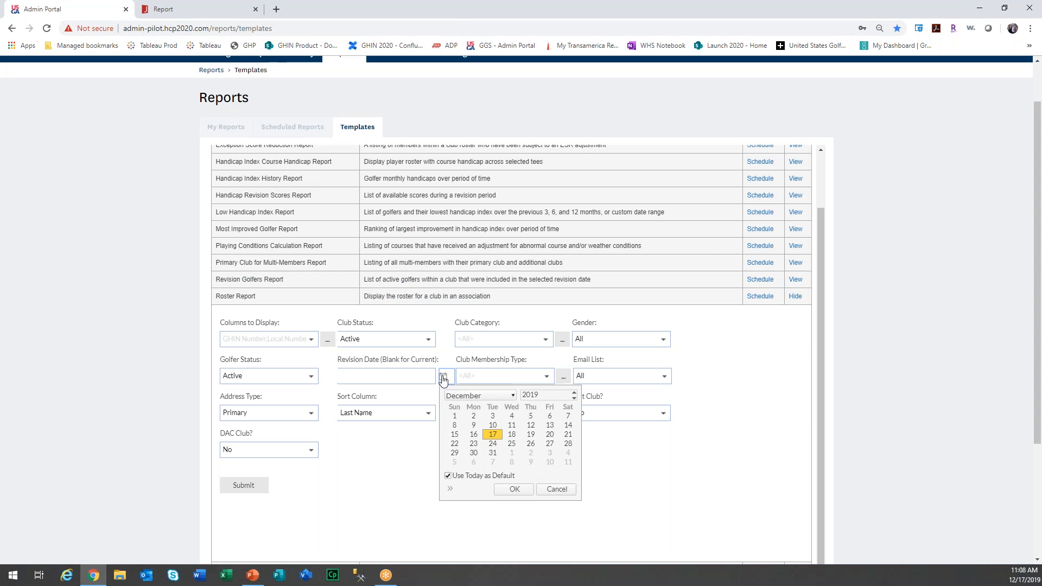
pyautogui.click(455, 416)
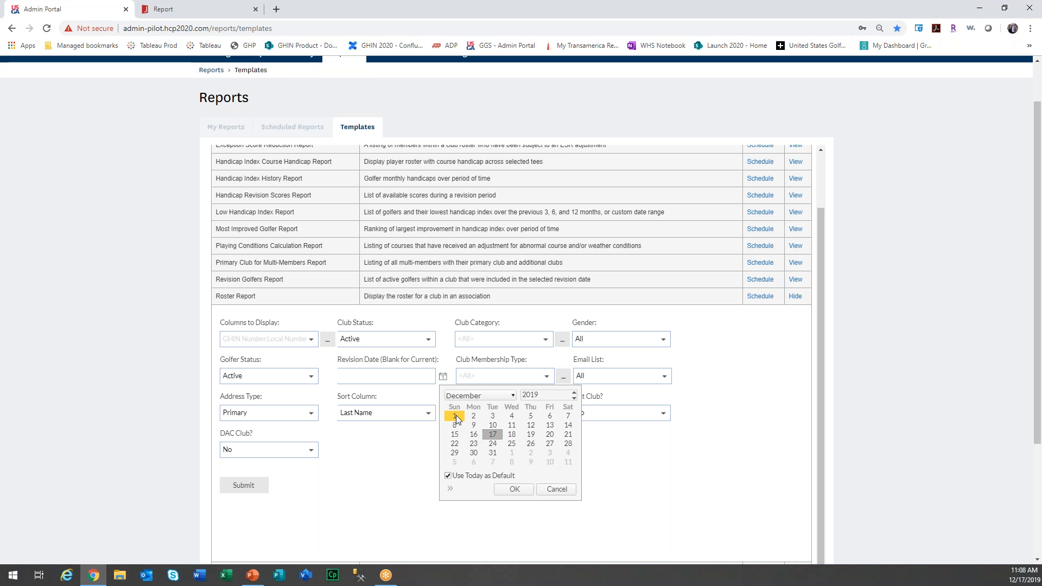
pyautogui.click(456, 417)
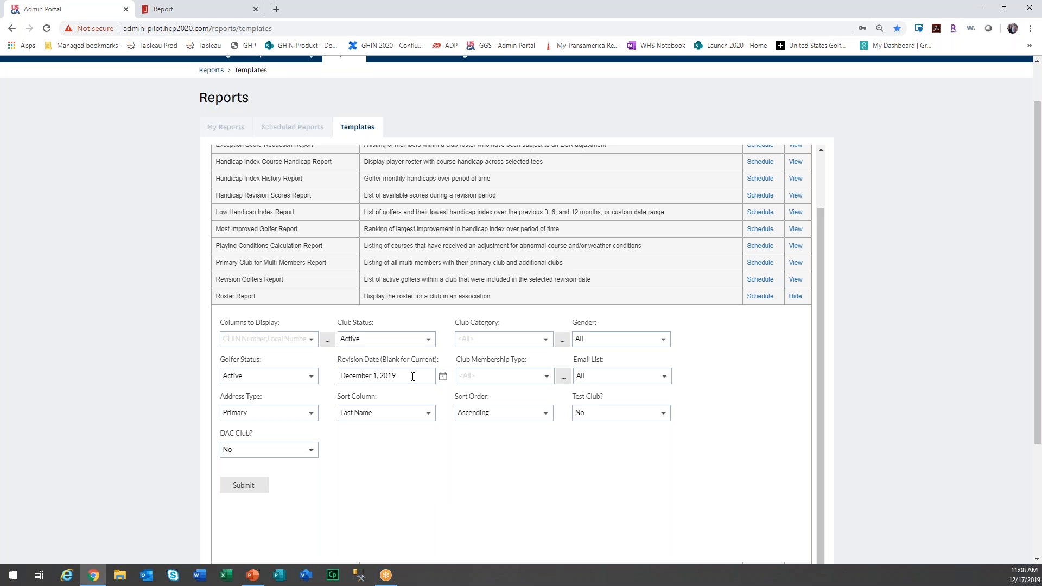
# Rerun the Roster Report with the December 1, 2019 revision date, closing the extra blank tab.
pyautogui.click(245, 486)
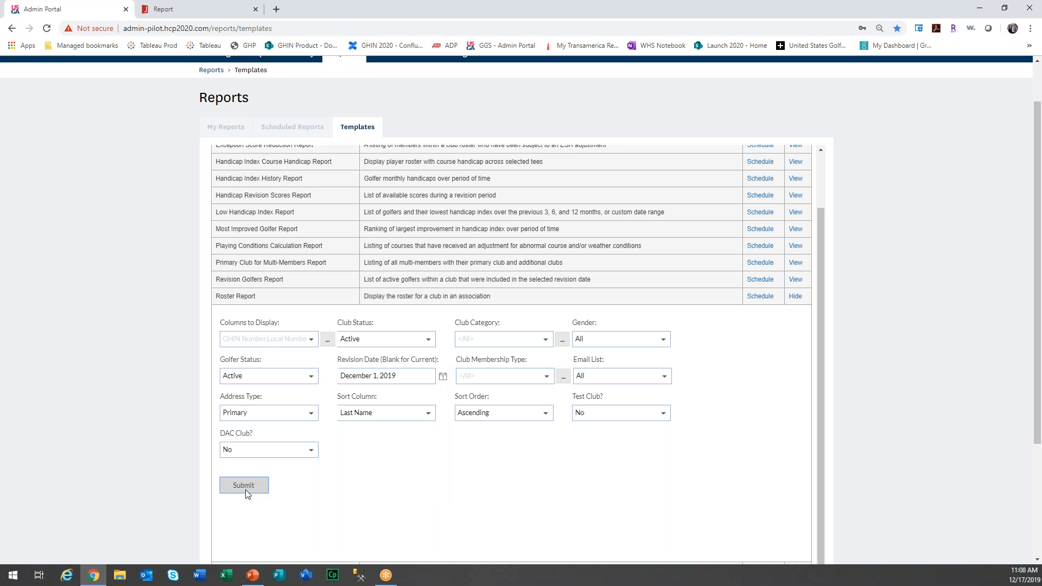
pyautogui.click(385, 9)
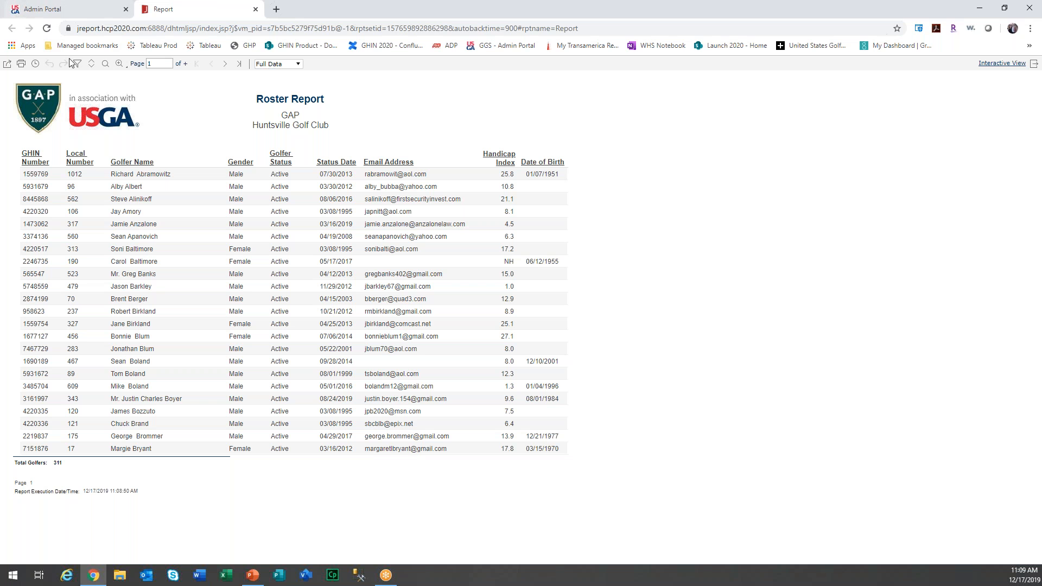
pyautogui.click(7, 64)
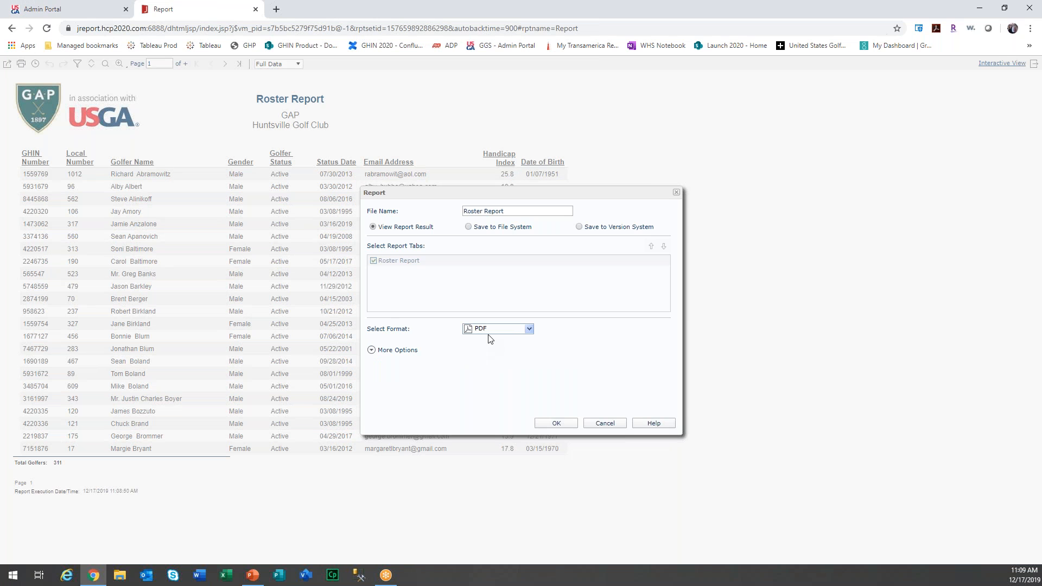
pyautogui.click(489, 330)
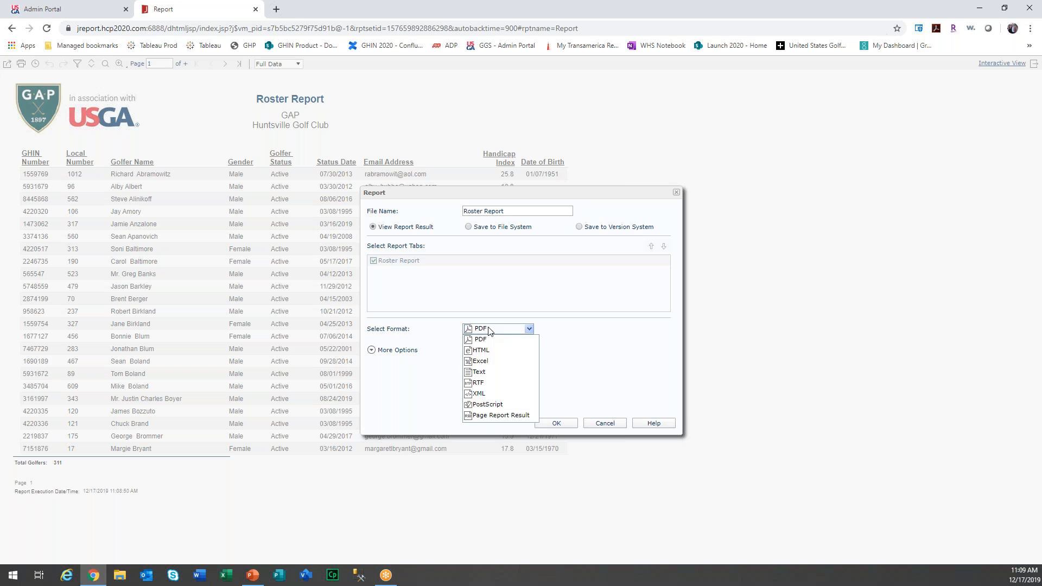
pyautogui.click(601, 343)
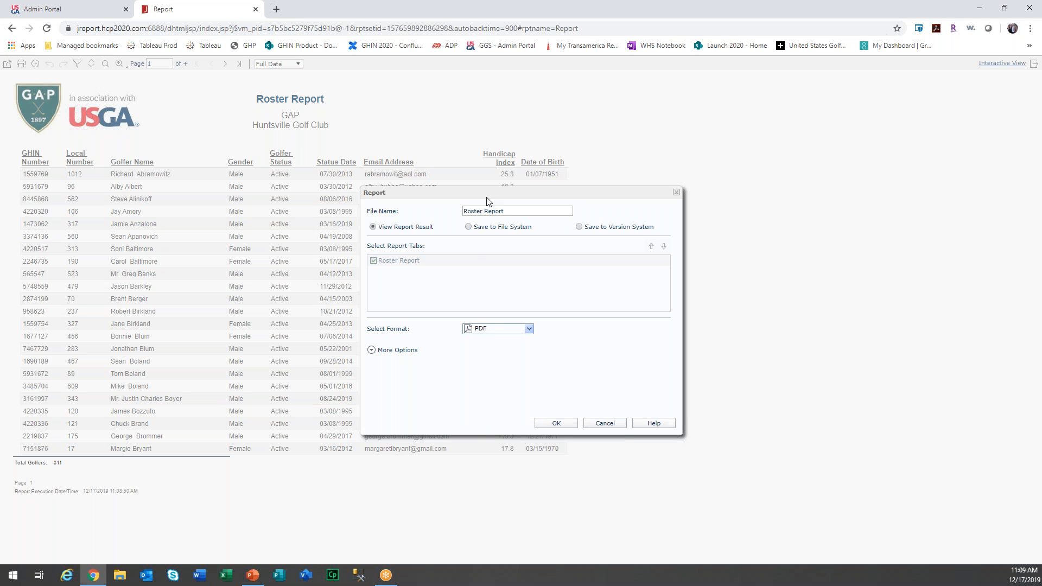
pyautogui.click(378, 352)
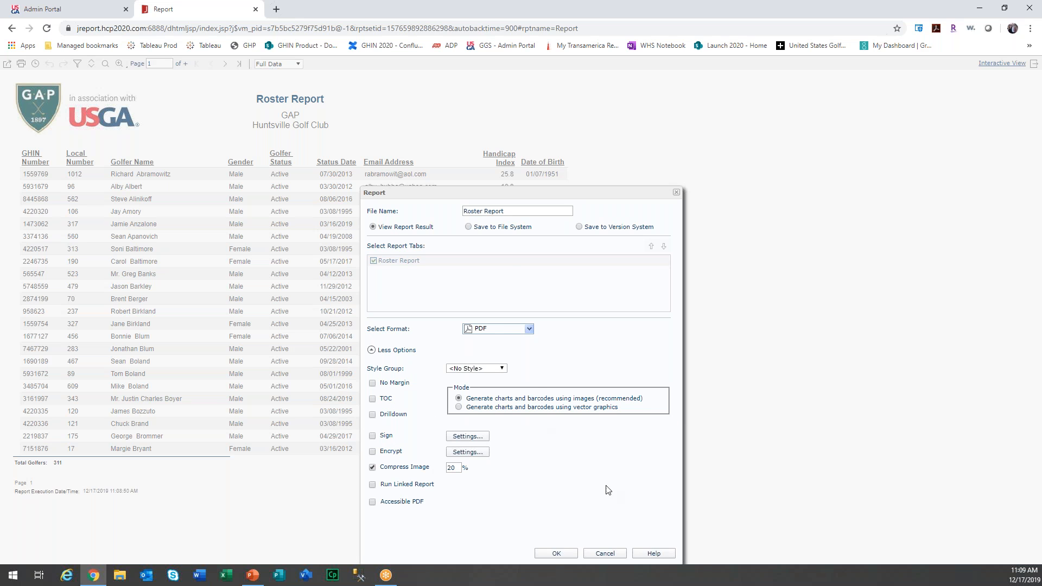
pyautogui.click(604, 555)
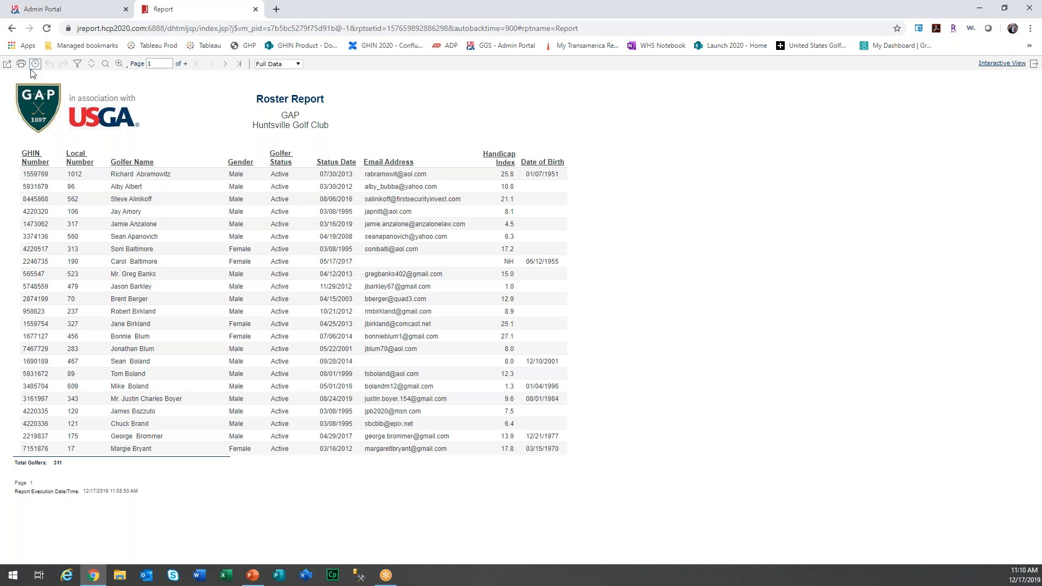
# Export the report as an Excel Workbook (*.xlsx) with Auto Format and open the downloaded file.
pyautogui.click(8, 64)
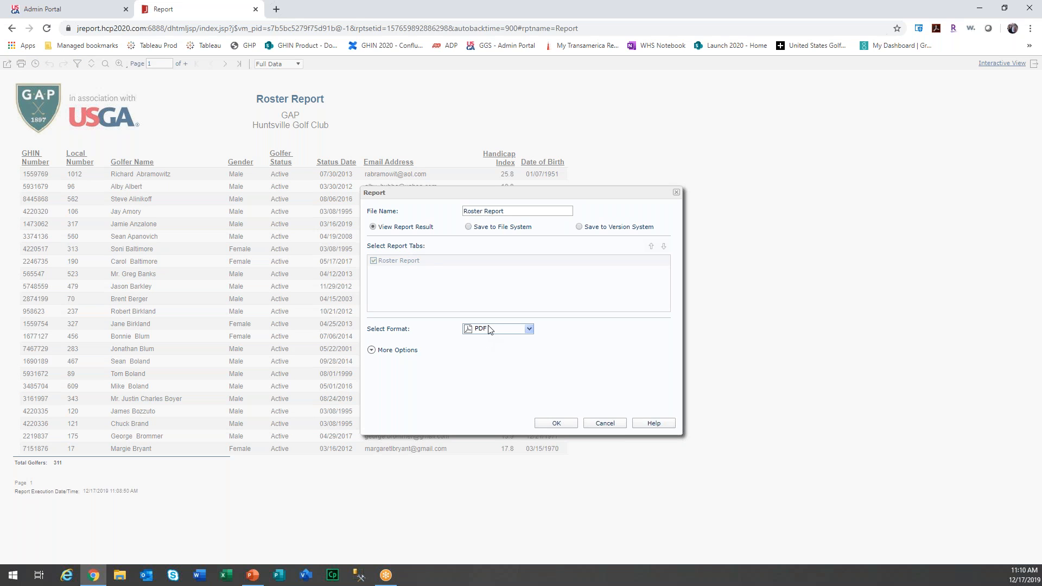
pyautogui.click(490, 330)
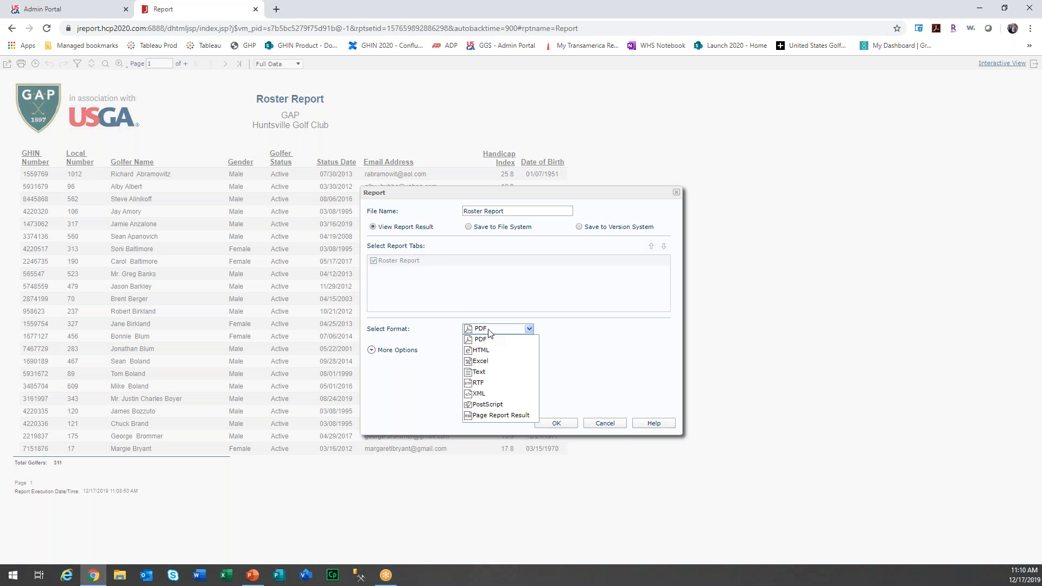
pyautogui.click(491, 362)
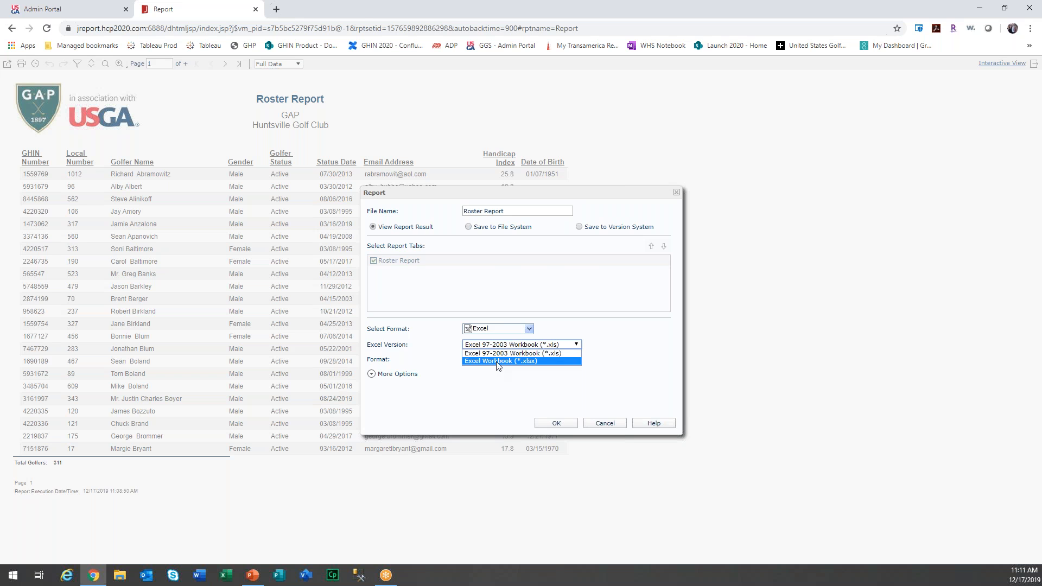
pyautogui.click(497, 362)
pyautogui.click(496, 360)
pyautogui.click(482, 368)
pyautogui.click(556, 425)
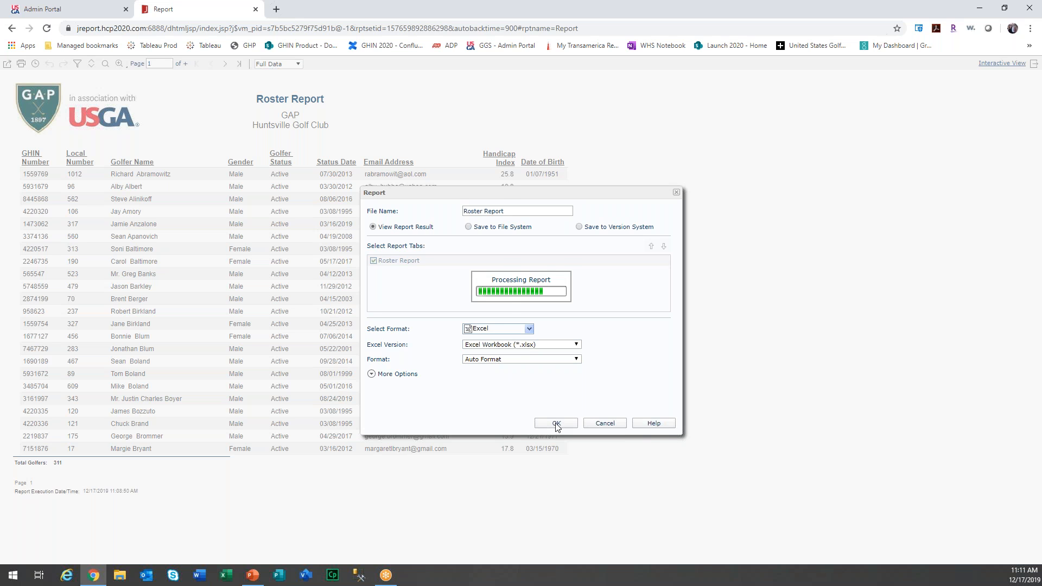
pyautogui.click(70, 549)
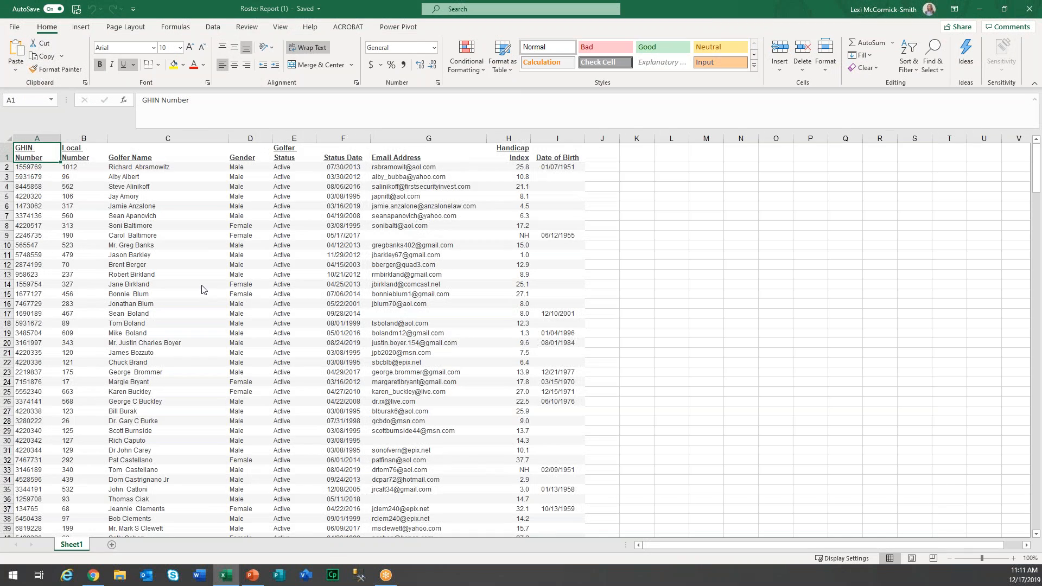
# Scroll through the exported roster workbook, then close Excel to return to the Roster Report.
pyautogui.scroll(-3, 201, 289)
pyautogui.click(1029, 8)
pyautogui.click(1030, 9)
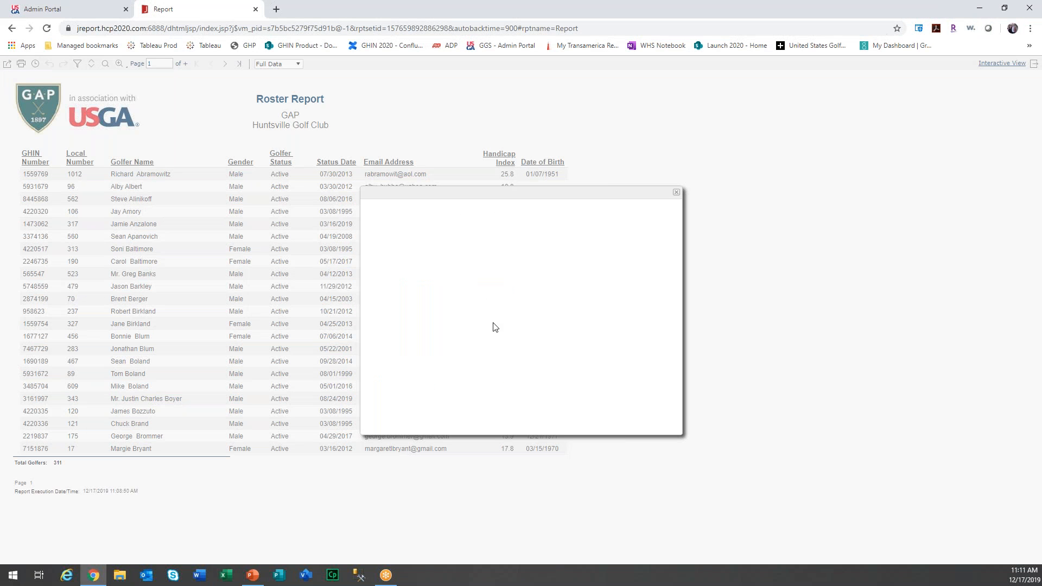
pyautogui.click(493, 327)
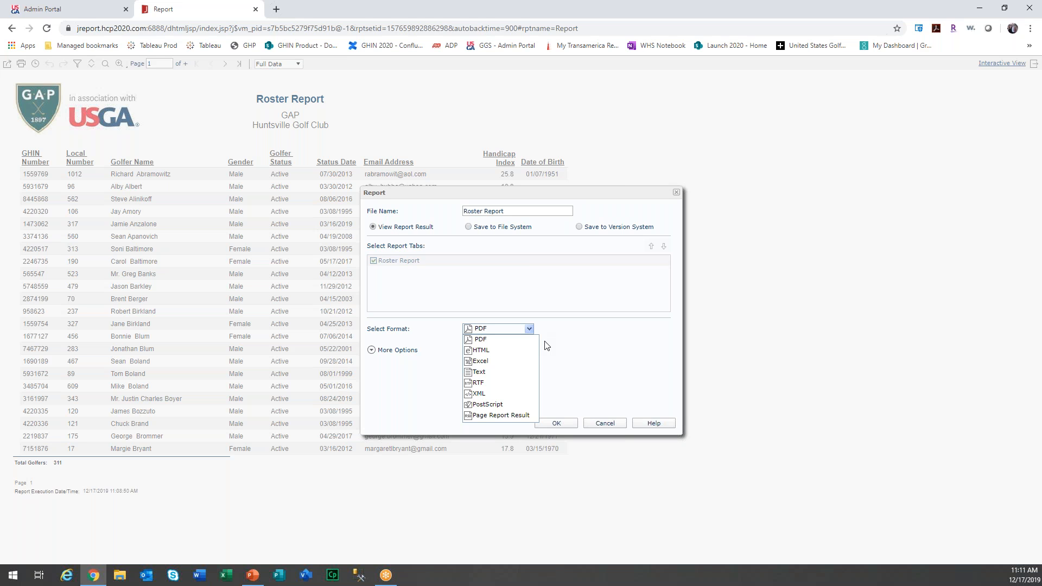
pyautogui.click(602, 423)
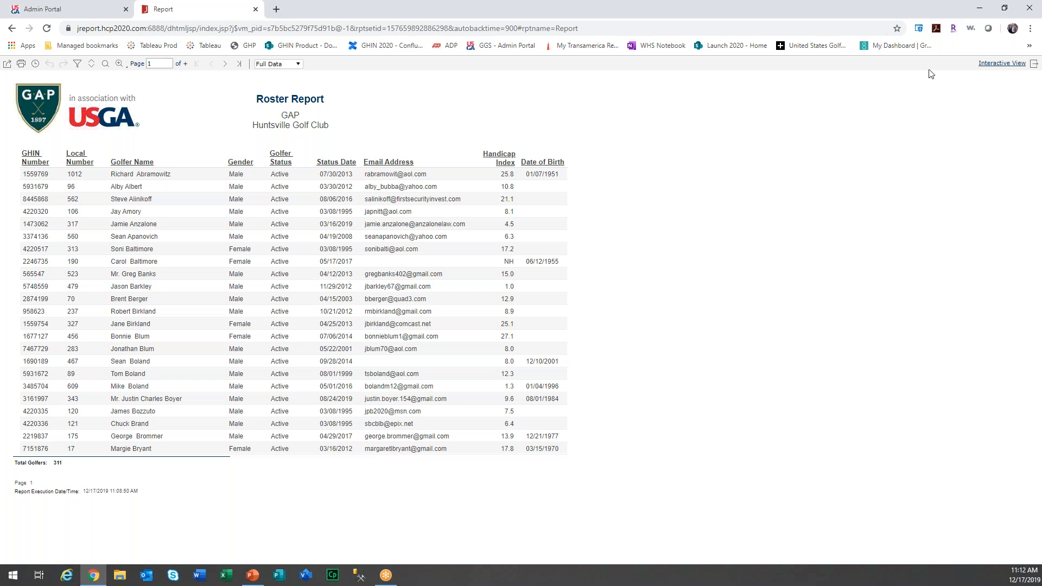
pyautogui.click(43, 6)
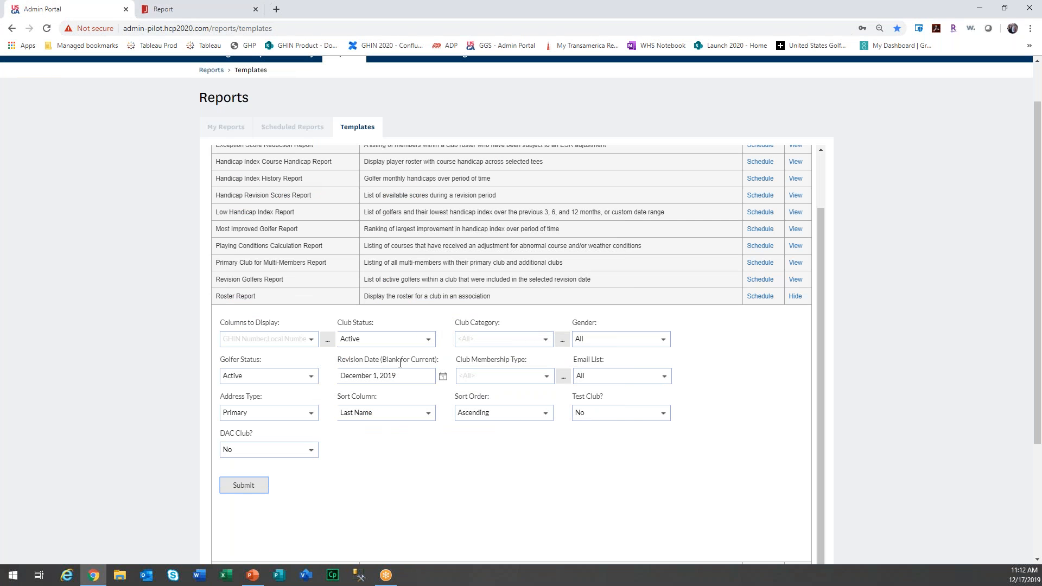
# Open and close the Revision Date calendar, leaving the date at December 1, 2019.
pyautogui.click(443, 377)
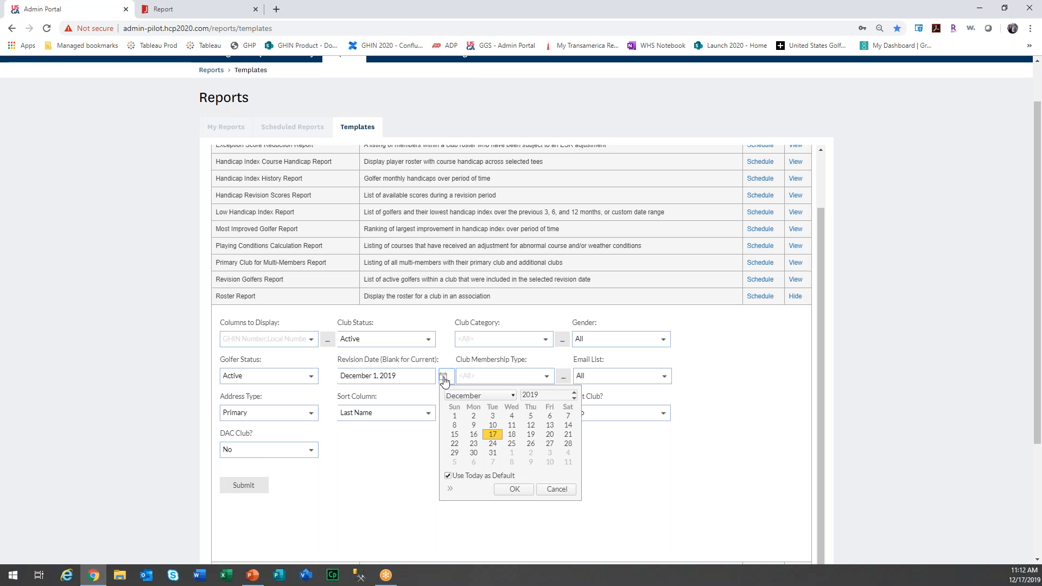
pyautogui.click(444, 380)
pyautogui.click(444, 379)
pyautogui.click(662, 492)
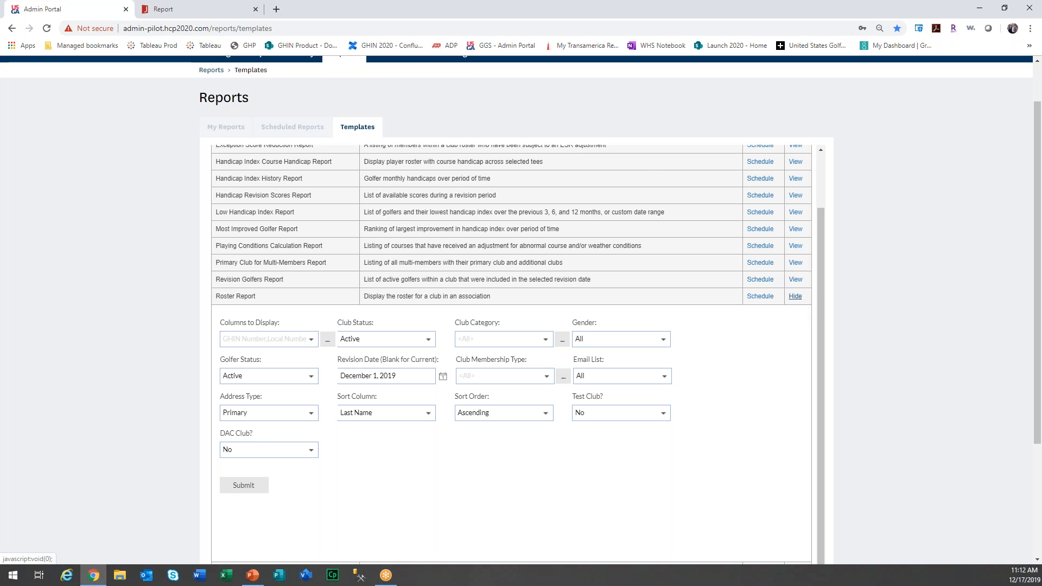
# Start a new Roster Report schedule, enter its schedule name, and advance to the parameter step.
pyautogui.click(761, 296)
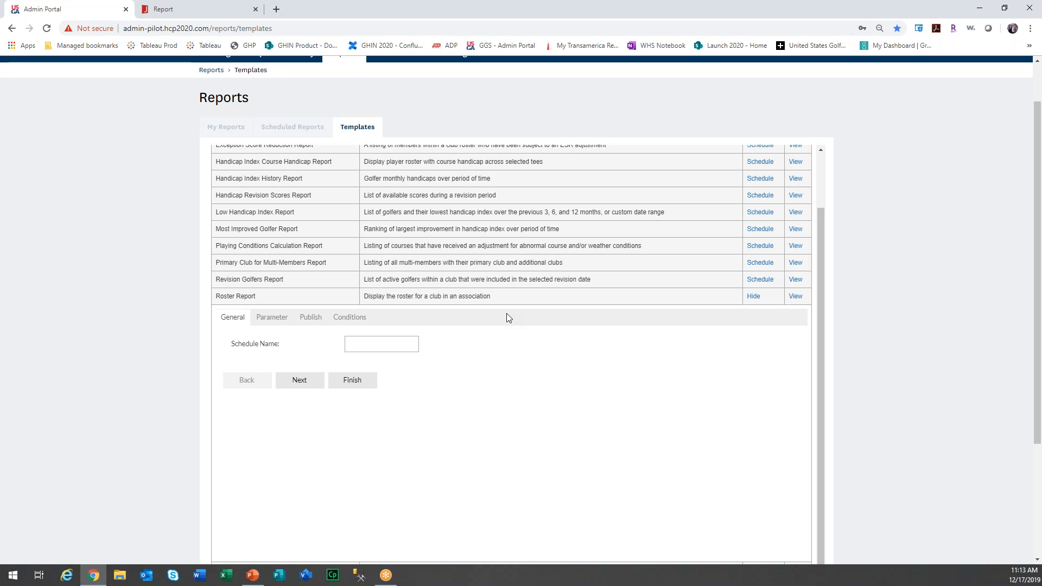
pyautogui.click(400, 346)
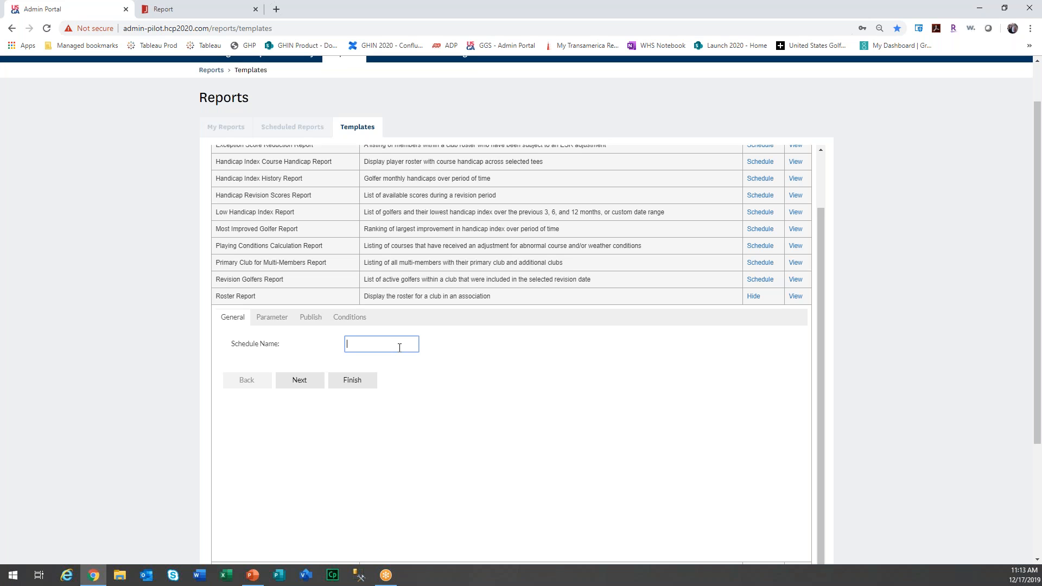
pyautogui.write('Lexi Roster Report')
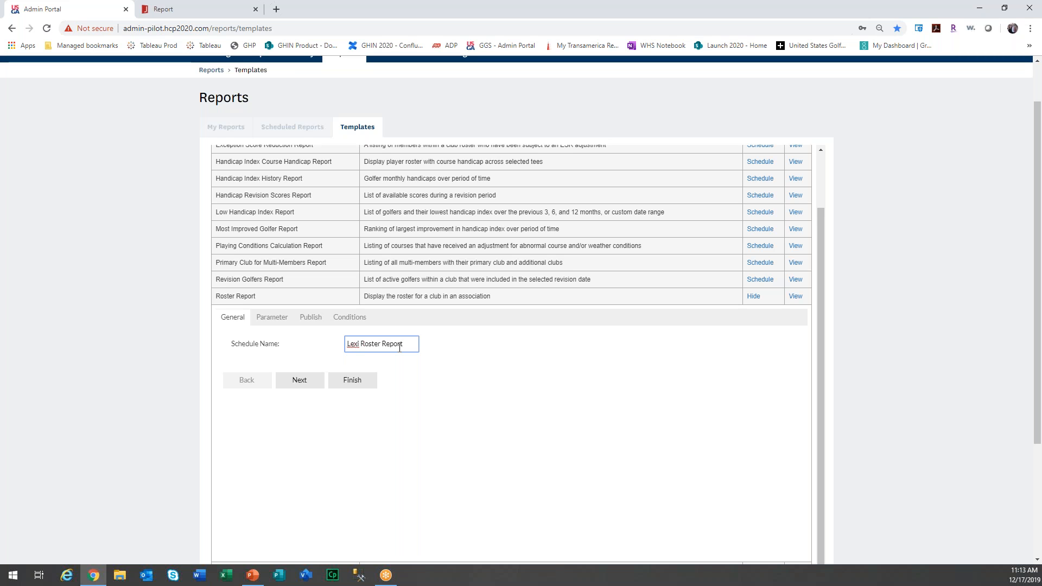
pyautogui.click(316, 386)
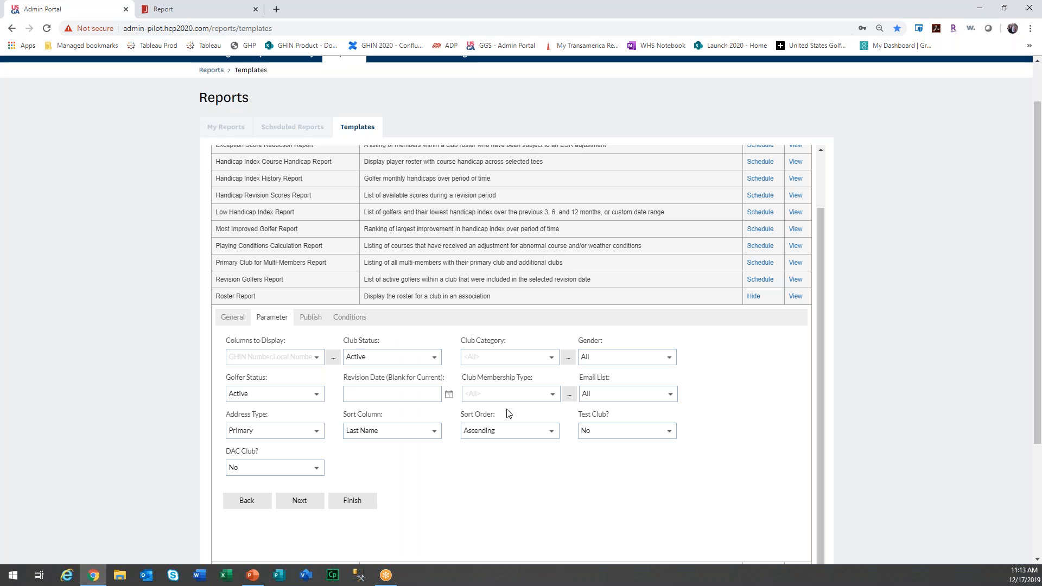
# Remove Date of Birth from the report's Columns to Display.
pyautogui.click(370, 503)
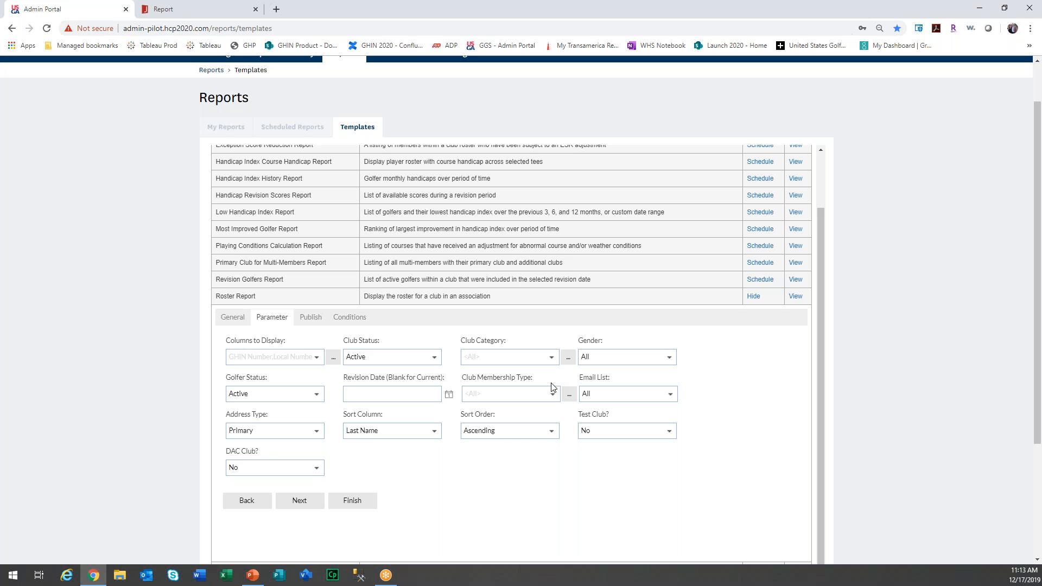
pyautogui.click(332, 358)
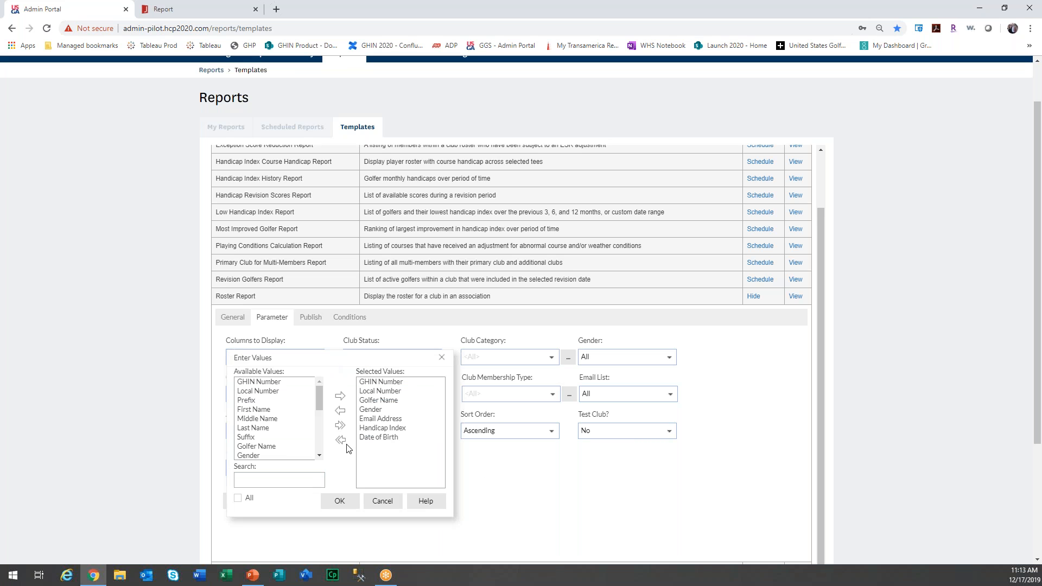
pyautogui.moveTo(321, 404)
pyautogui.mouseDown()
pyautogui.moveTo(335, 446)
pyautogui.moveTo(323, 400)
pyautogui.mouseUp()
pyautogui.click(379, 436)
pyautogui.click(340, 411)
pyautogui.click(340, 500)
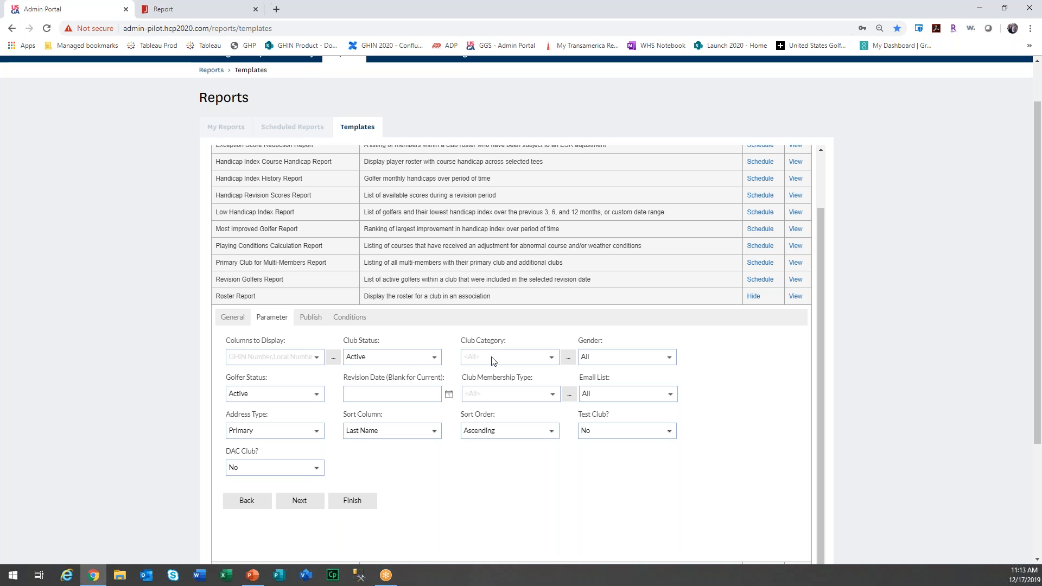
# Set the revision date to use today as default, giving December 17, 2019.
pyautogui.click(449, 396)
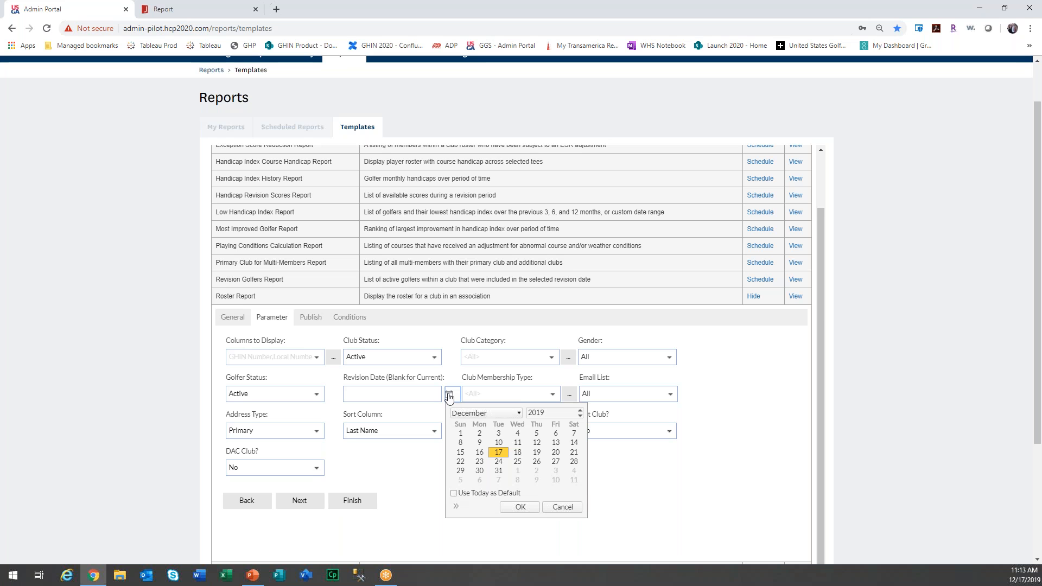
pyautogui.click(454, 494)
pyautogui.click(533, 509)
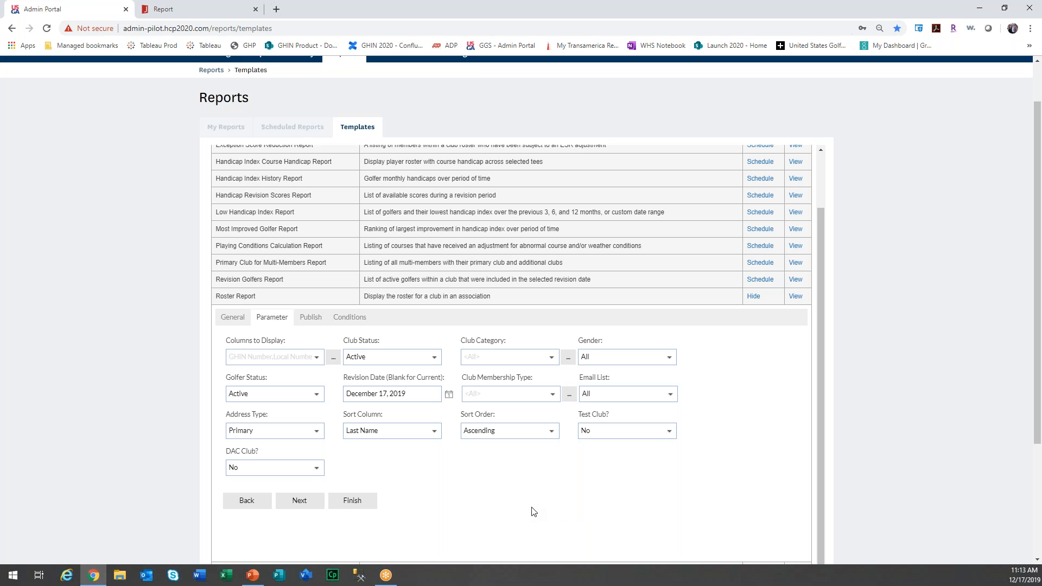
# On the Publish step, add a new e-mail delivery with the recipient and cc addresses.
pyautogui.click(309, 501)
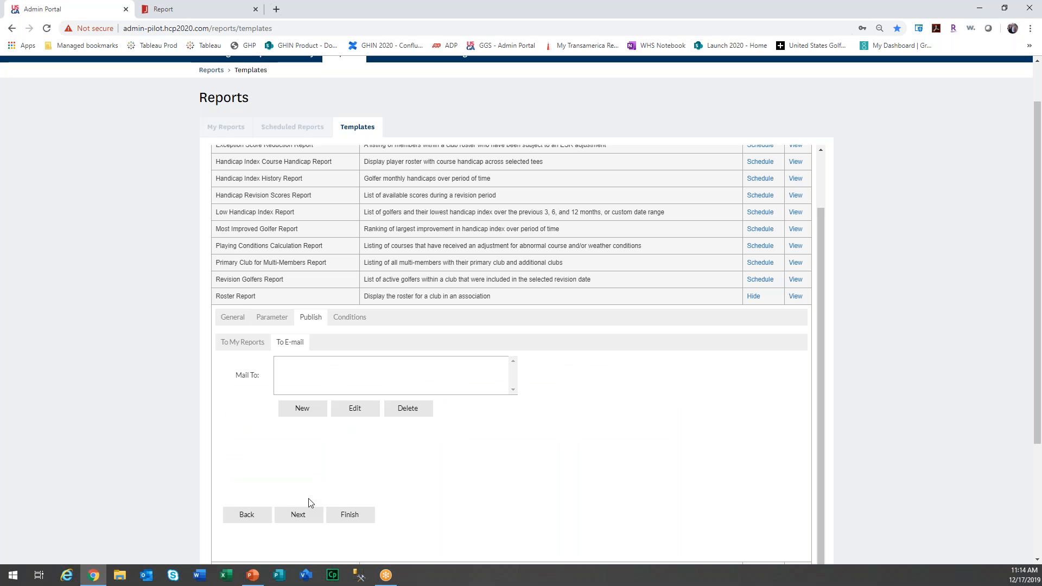
pyautogui.click(322, 417)
pyautogui.click(333, 439)
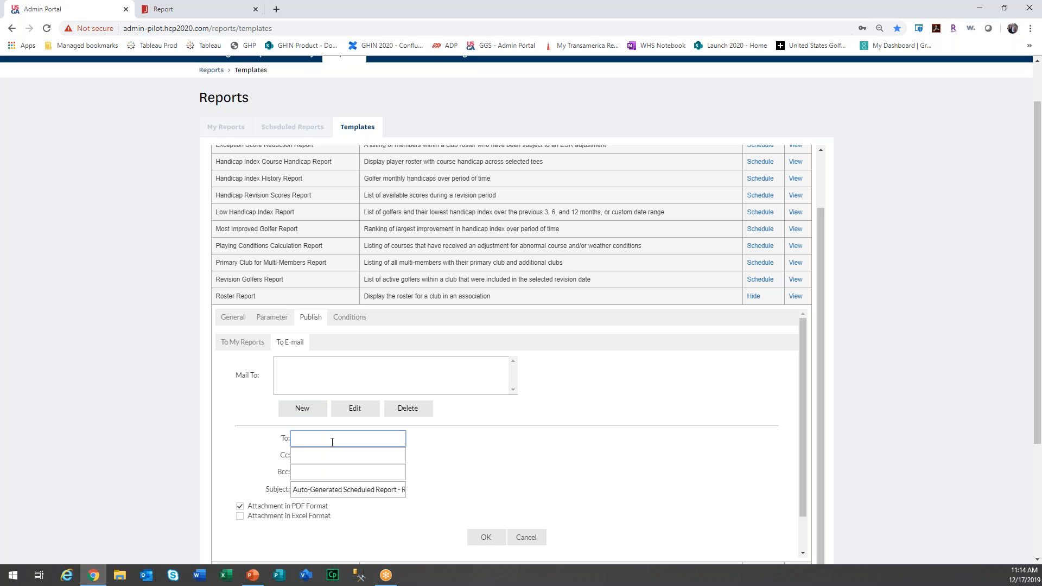
pyautogui.press('Tab')
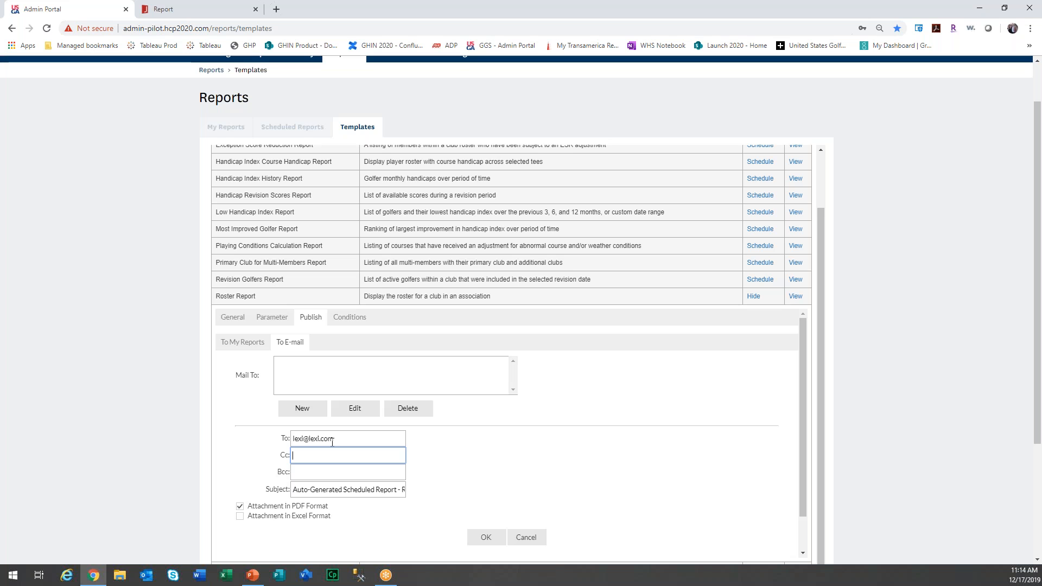
# Set the subject to 'Daily Roster Report', add an Excel Workbook (*.xlsx) attachment, and save the entry.
pyautogui.moveTo(296, 489); pyautogui.dragTo(455, 479)
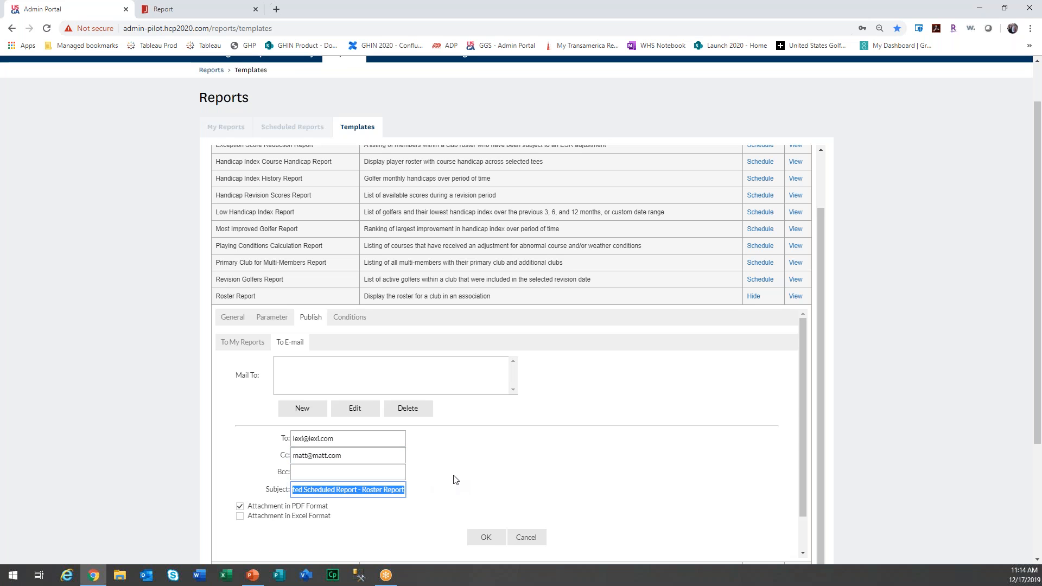
pyautogui.press('BackSpace')
pyautogui.write('Daily')
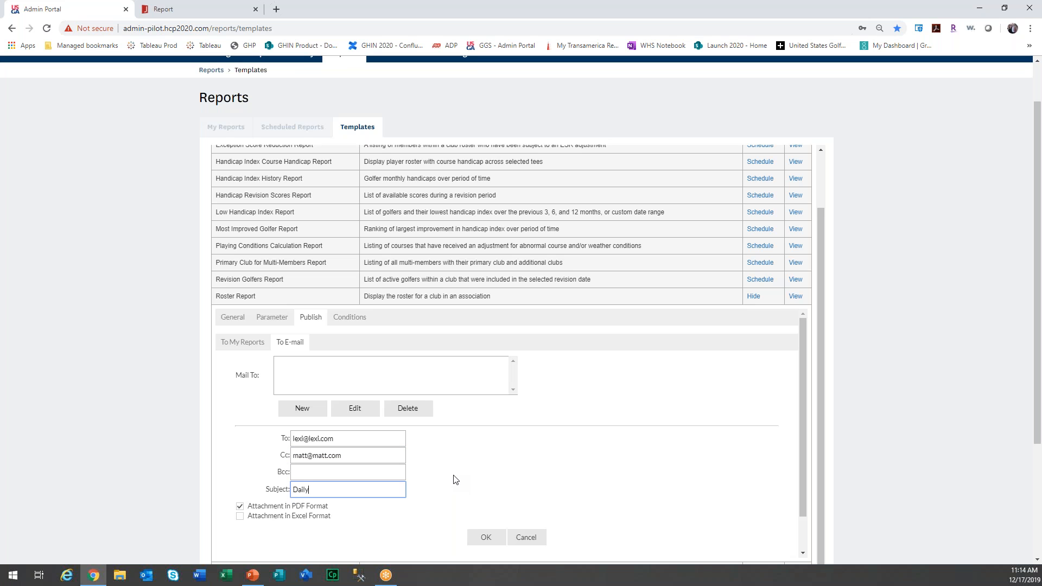
pyautogui.write(' Roster Report')
pyautogui.scroll(-1, 399, 515)
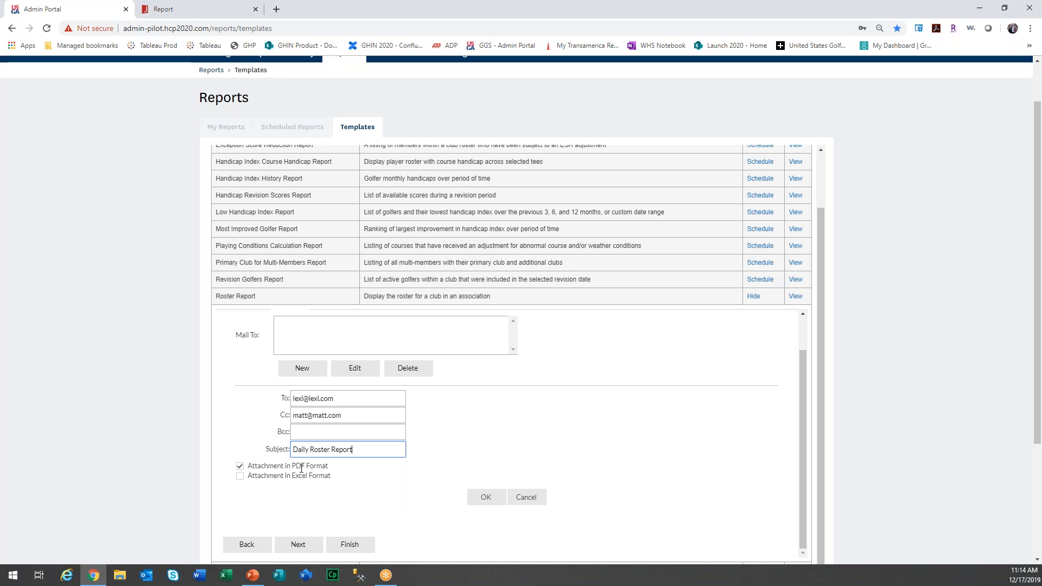
pyautogui.click(239, 476)
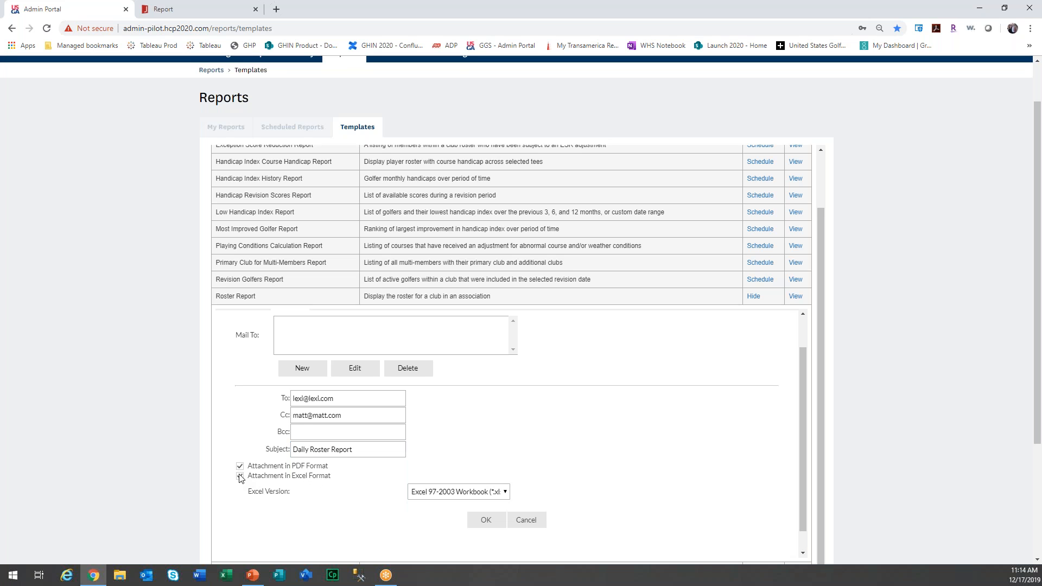
pyautogui.click(457, 492)
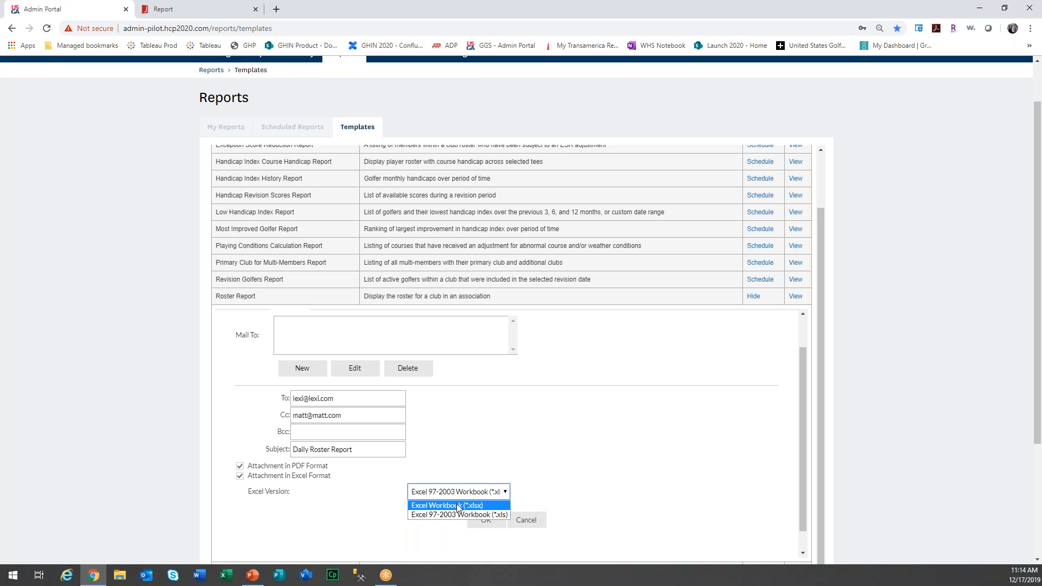
pyautogui.click(458, 506)
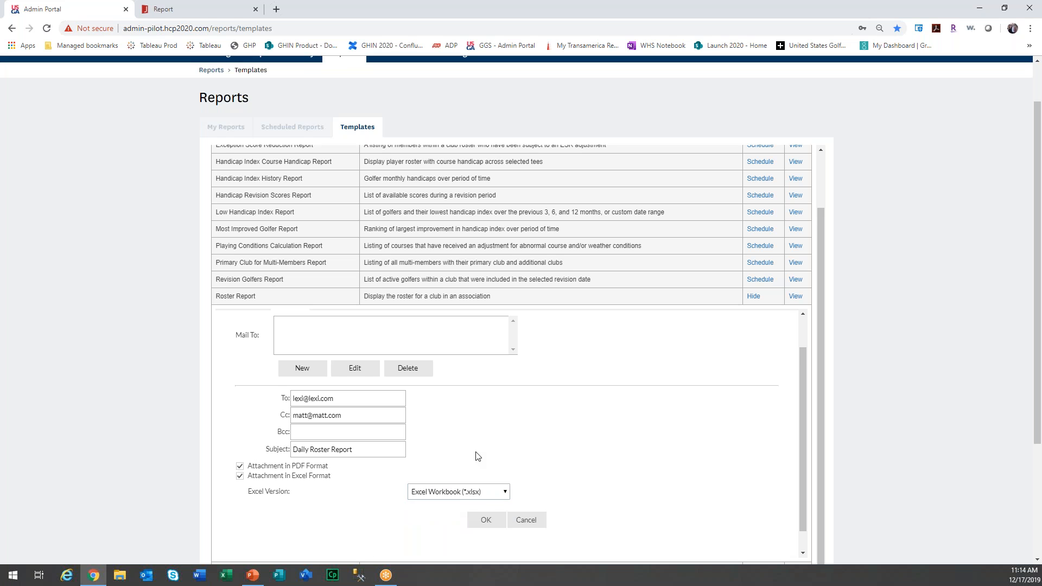
pyautogui.scroll(-1, 477, 456)
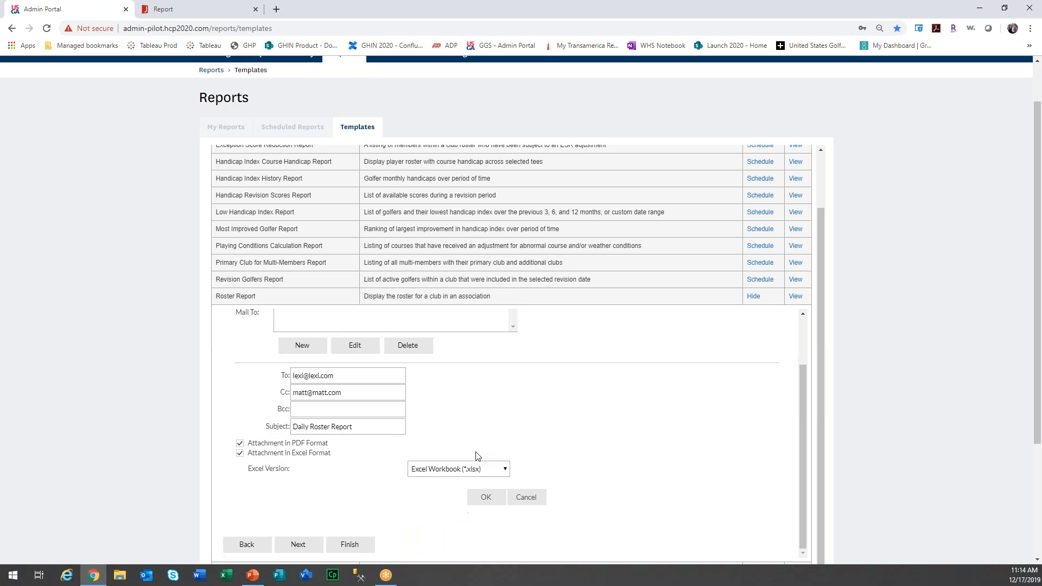
pyautogui.click(487, 498)
pyautogui.click(309, 361)
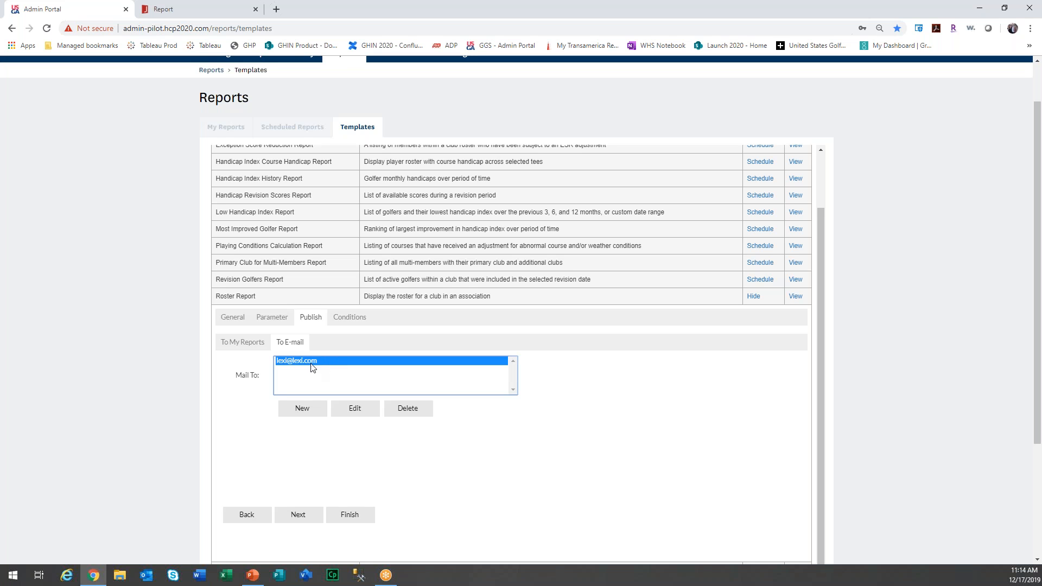
pyautogui.scroll(-1, 317, 370)
pyautogui.scroll(1, 317, 370)
pyautogui.scroll(-2, 317, 370)
# On Conditions, keep Eastern Time (US & Canada) and set the task to run periodically.
pyautogui.click(299, 408)
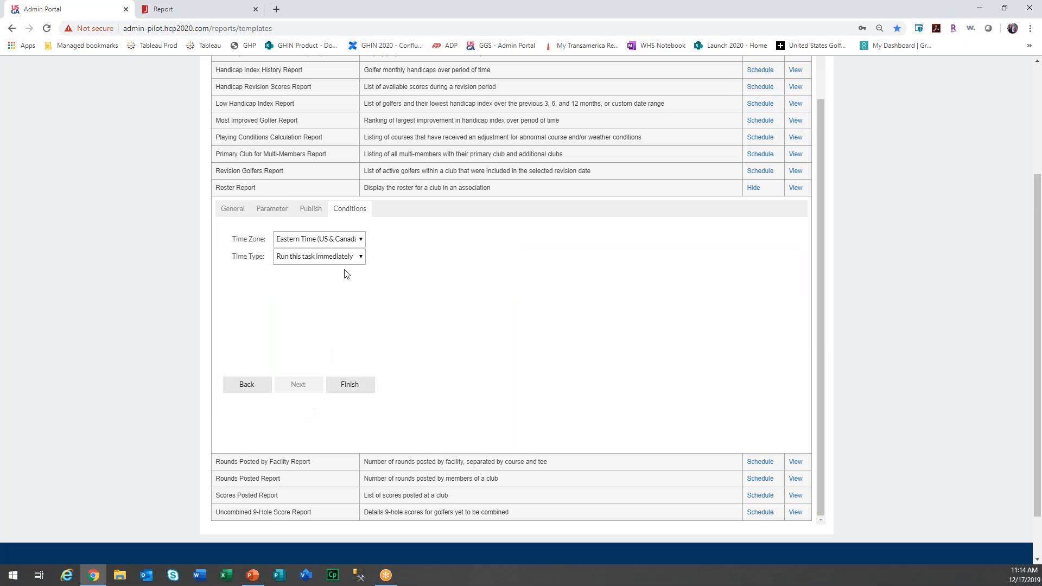
pyautogui.click(362, 241)
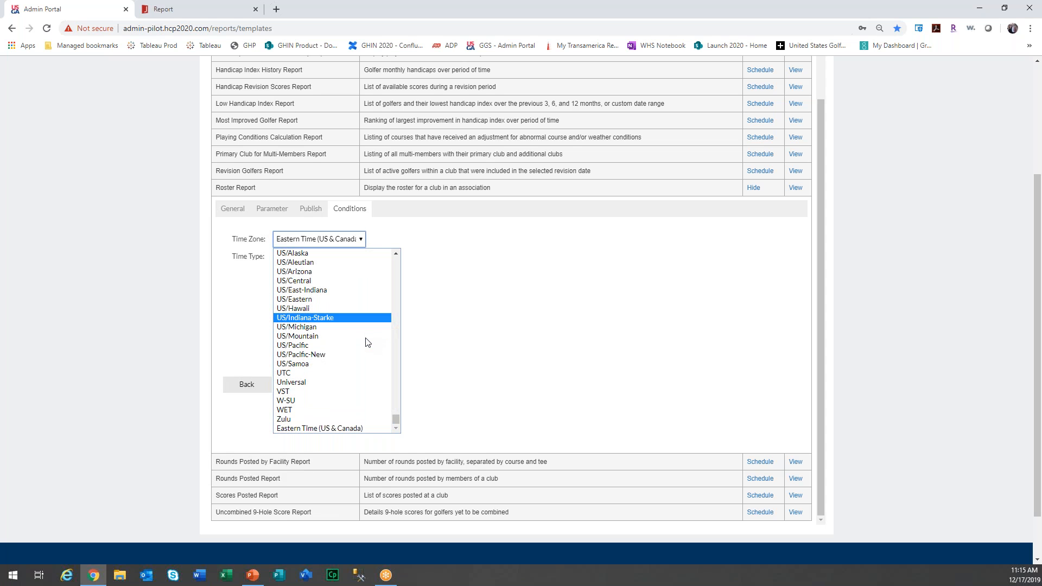
pyautogui.click(353, 426)
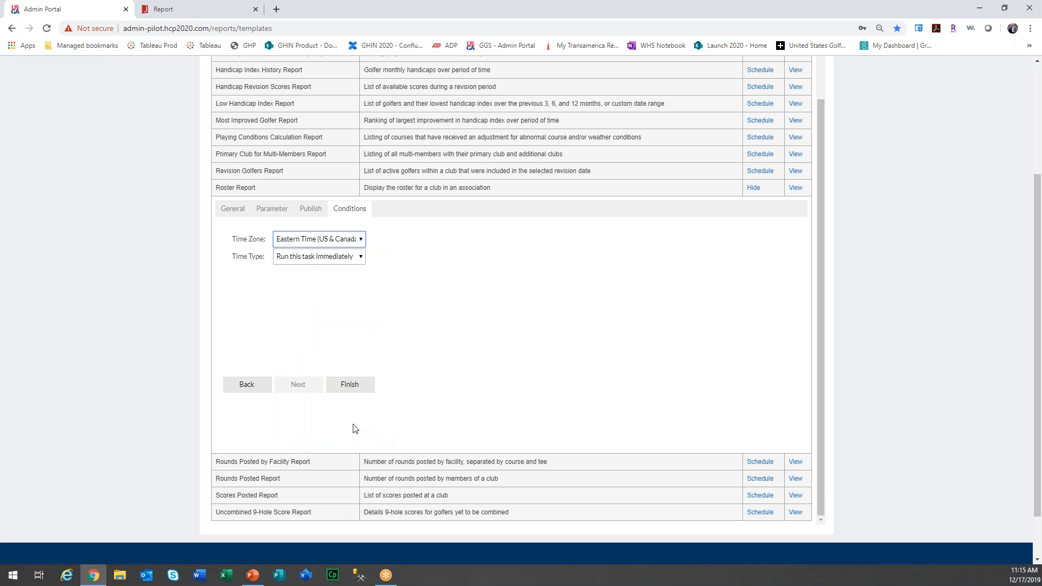
pyautogui.click(362, 257)
pyautogui.click(357, 279)
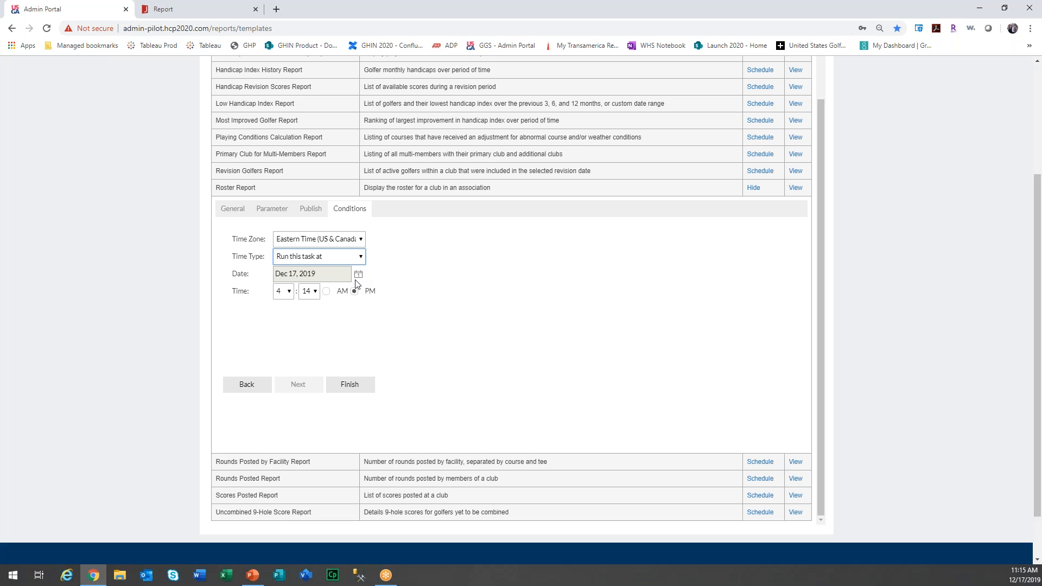
pyautogui.click(361, 257)
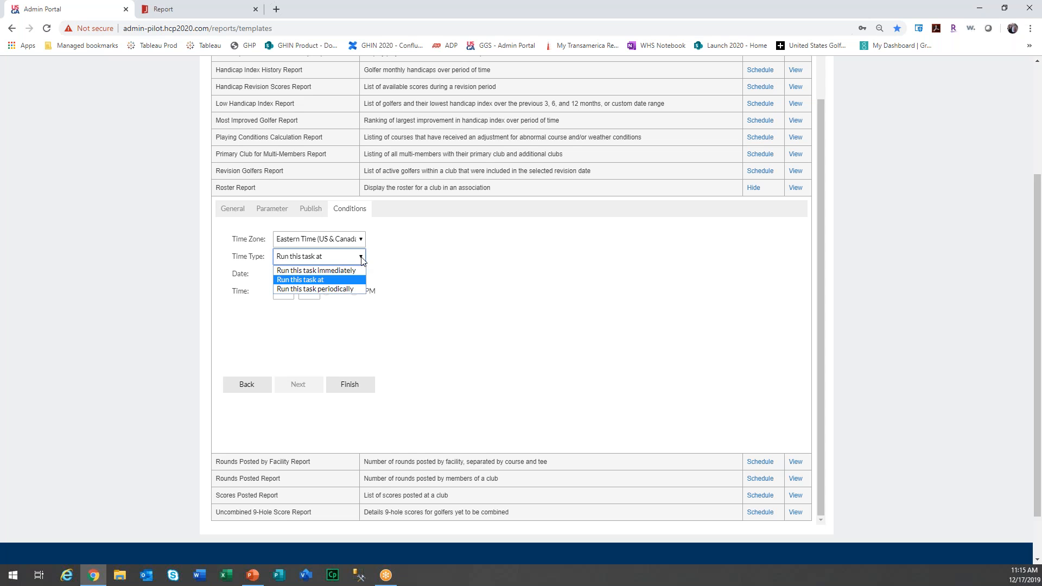
pyautogui.click(356, 289)
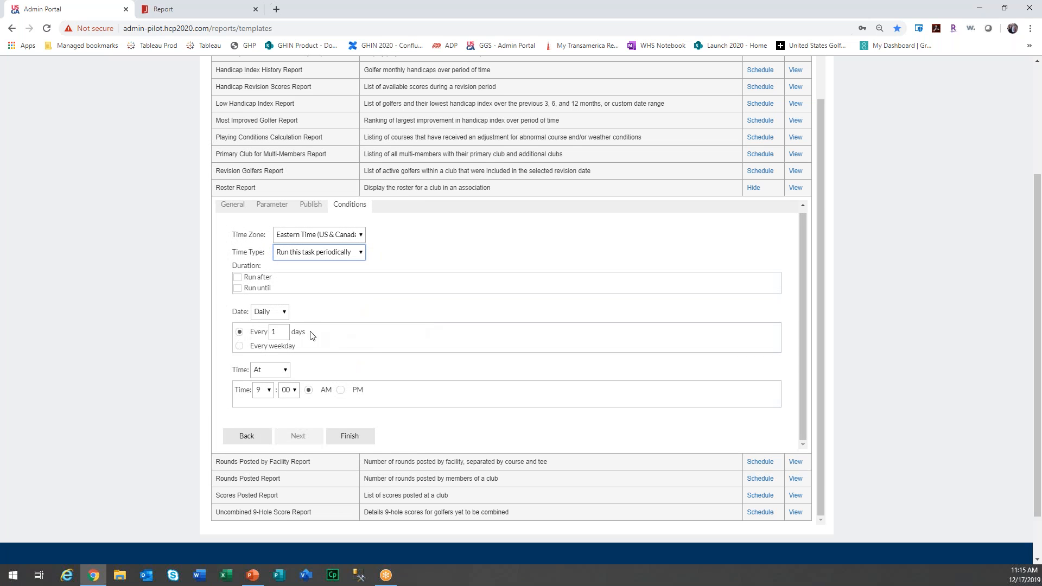
# Make the schedule repeat weekly on Monday, Wednesday and Friday.
pyautogui.click(284, 314)
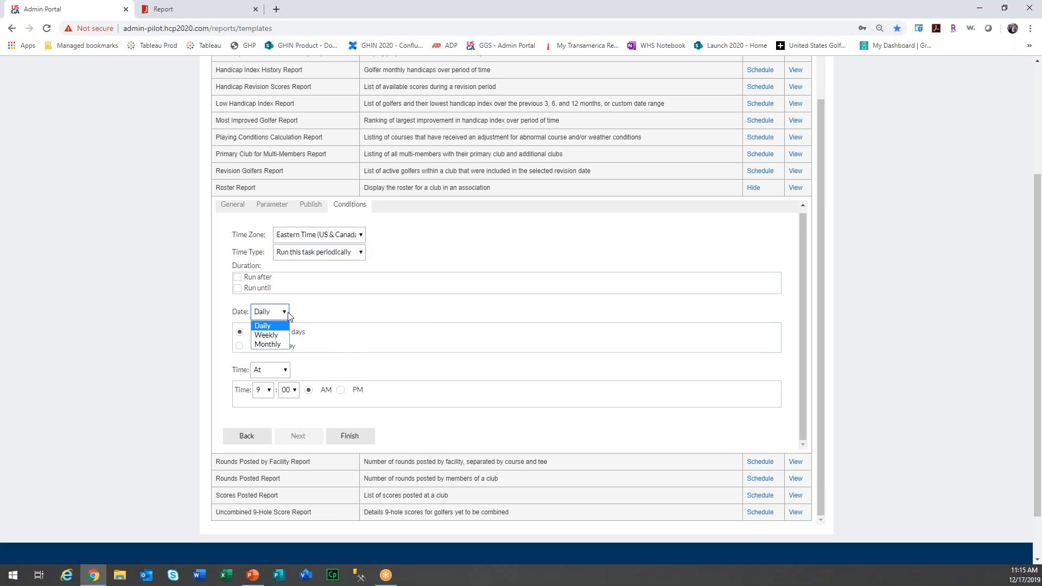
pyautogui.click(332, 305)
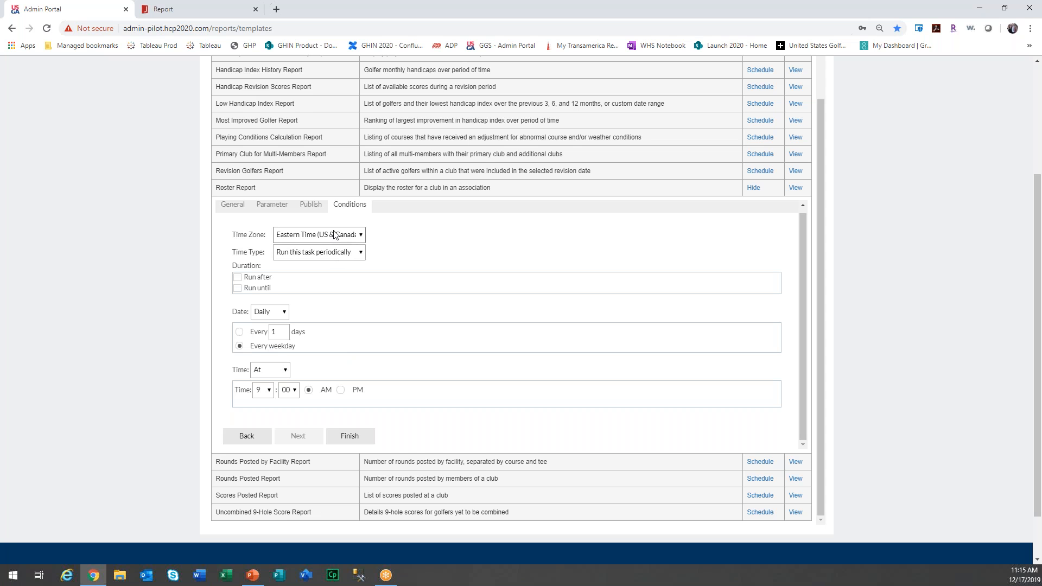
pyautogui.click(269, 312)
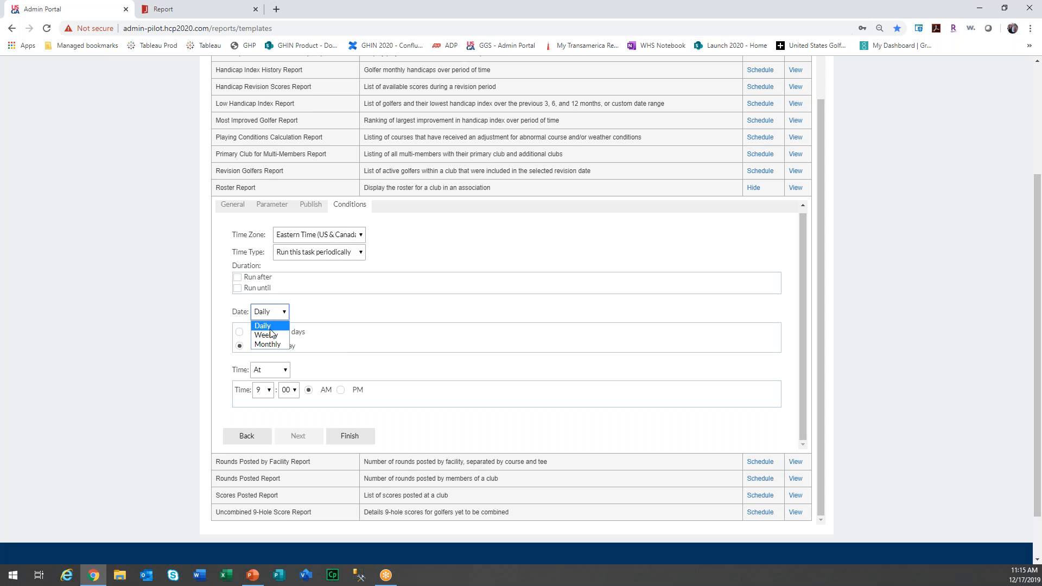
pyautogui.click(273, 336)
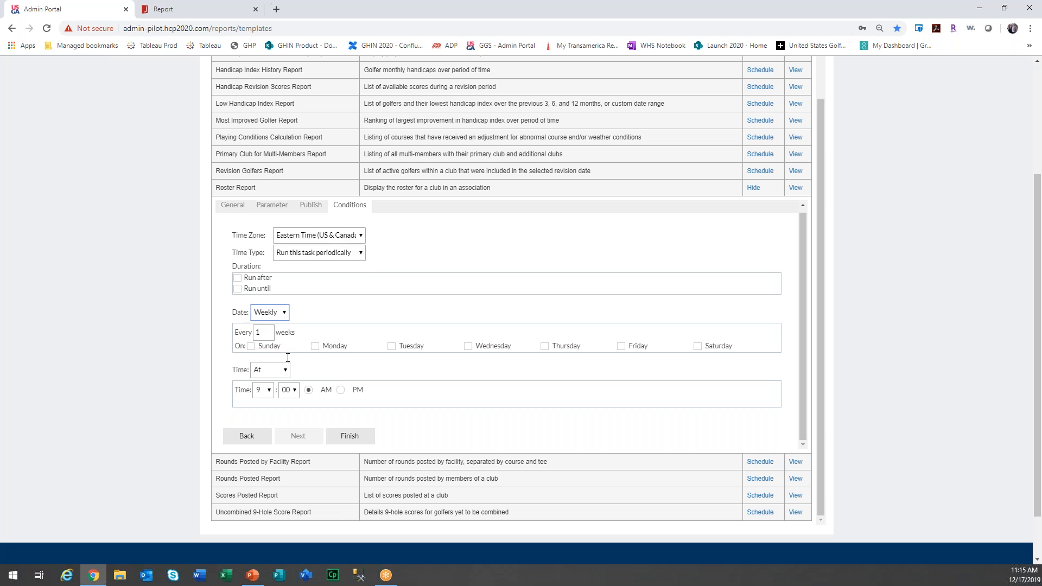
pyautogui.click(316, 347)
pyautogui.click(468, 347)
pyautogui.click(621, 346)
# Set the run time to 6:00 AM, submit the schedule, and dismiss the confirmation.
pyautogui.click(267, 389)
pyautogui.click(266, 450)
pyautogui.click(360, 437)
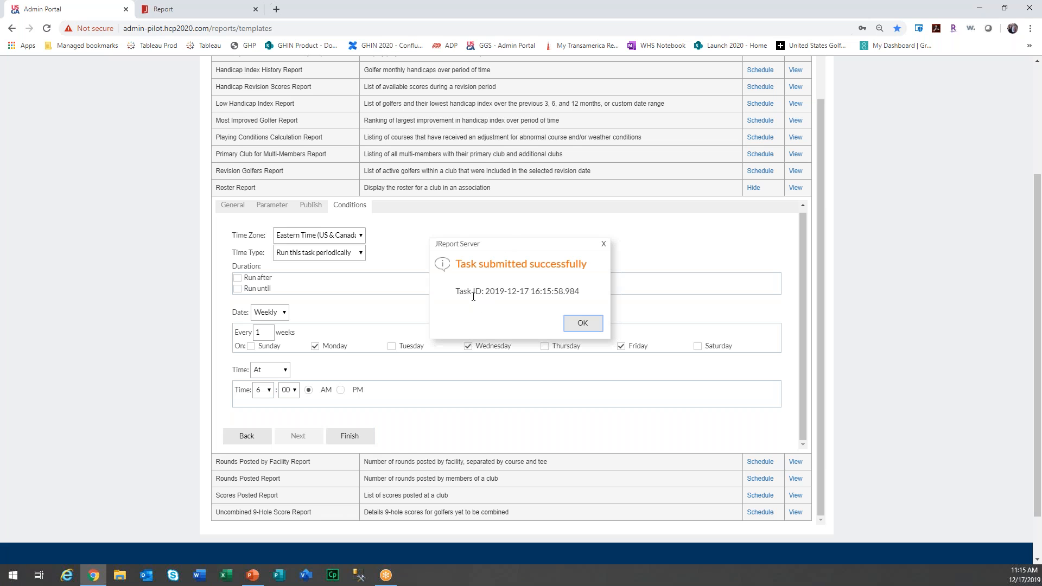
pyautogui.click(573, 325)
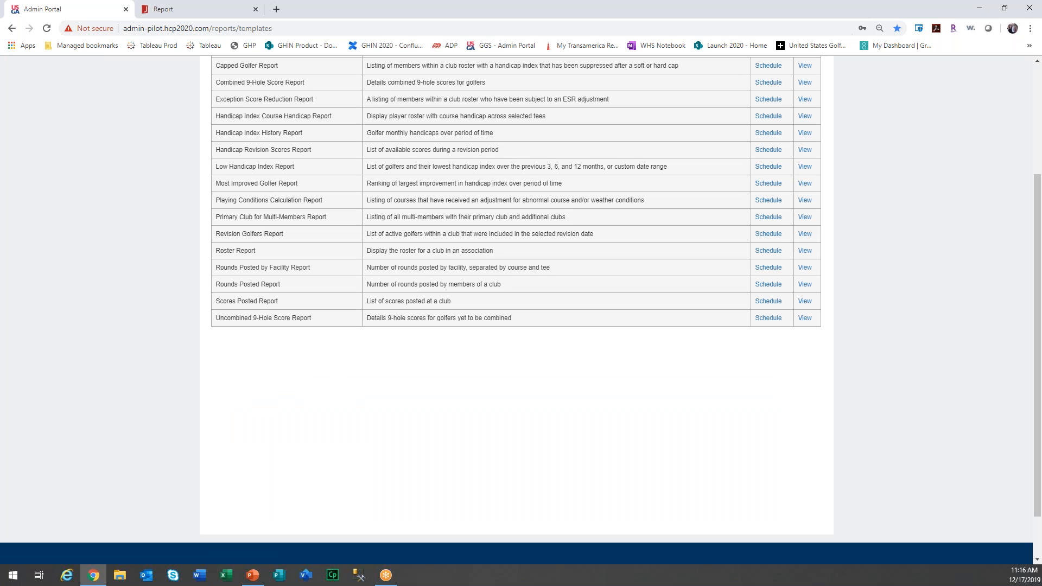
# Delete the Handicap Revision Scores schedule from Scheduled Reports, then view the Roster Report output.
pyautogui.scroll(2, 516, 255)
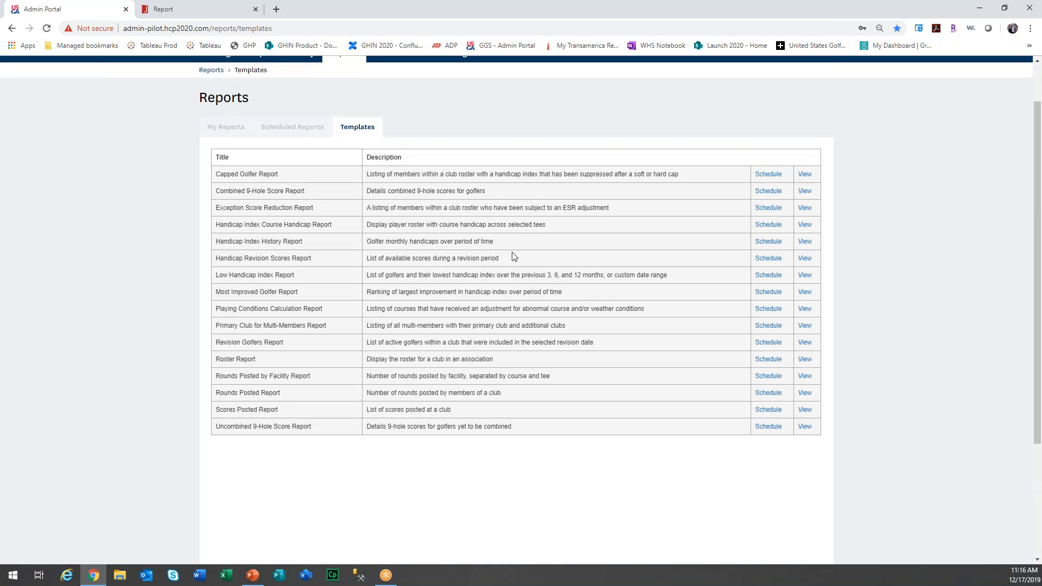
pyautogui.click(304, 130)
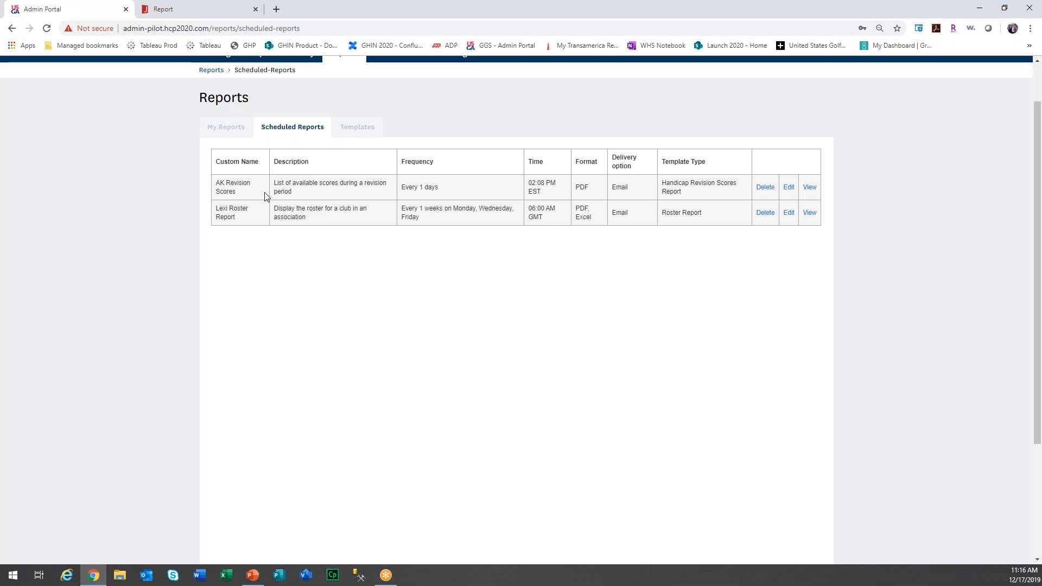
pyautogui.click(767, 187)
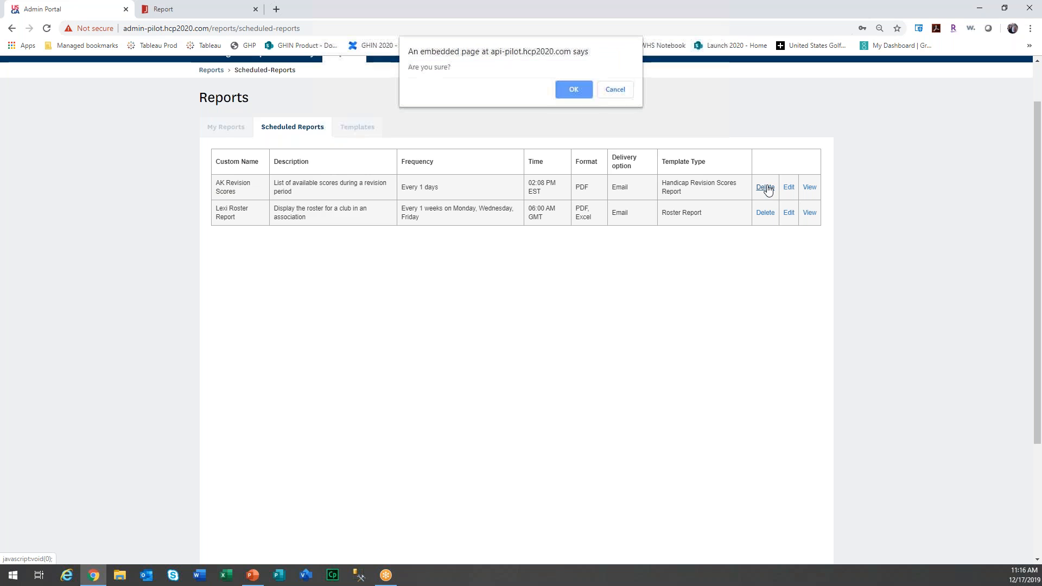
pyautogui.click(578, 92)
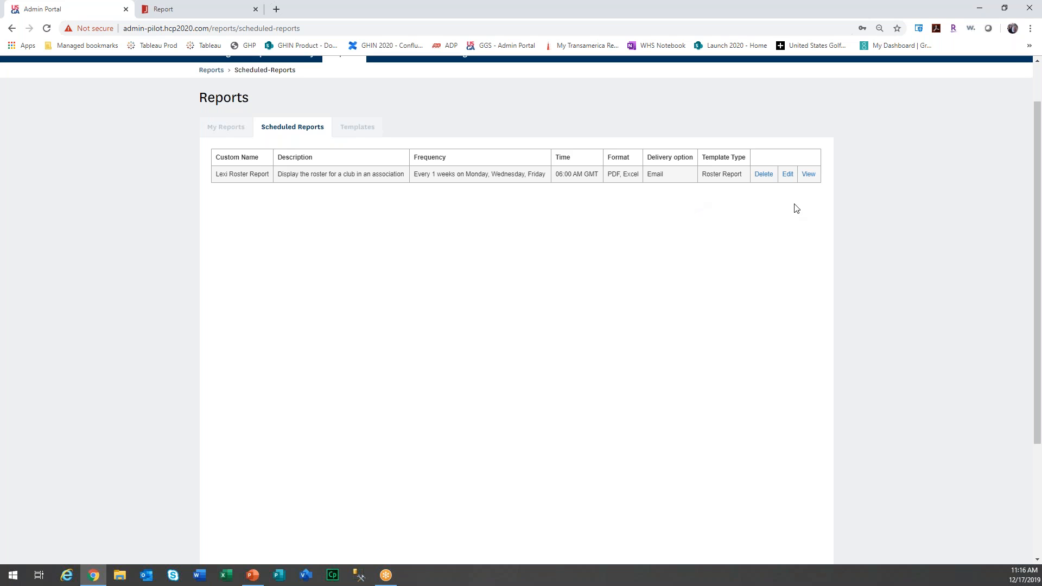
pyautogui.click(808, 174)
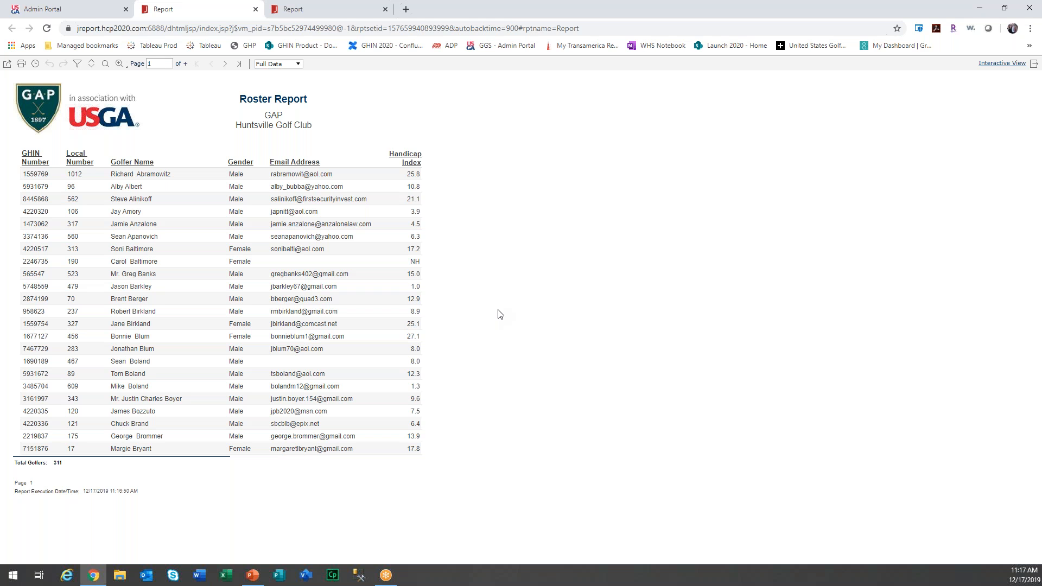
# Return to the Admin Portal tab and open the Roster Report schedule for editing.
pyautogui.click(82, 12)
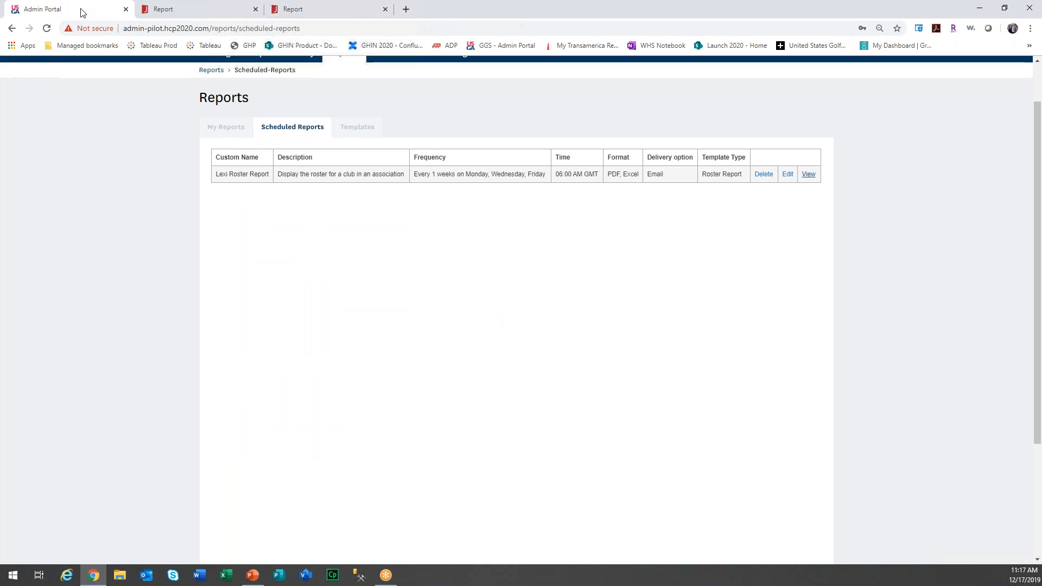
pyautogui.click(789, 175)
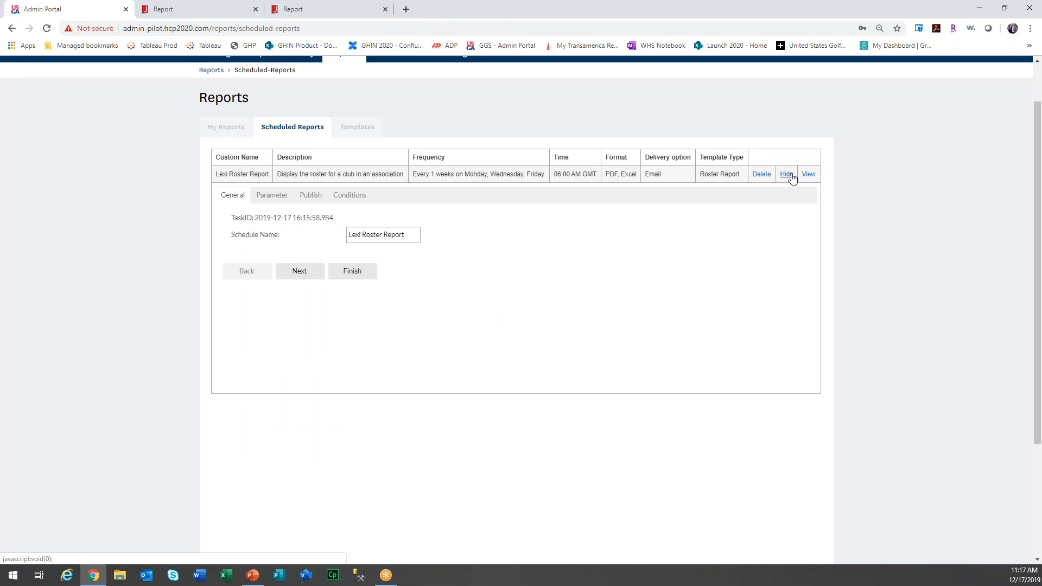
# Step through the schedule's Parameter, Publish and Conditions tabs, then show the Publish to My Reports options.
pyautogui.click(300, 272)
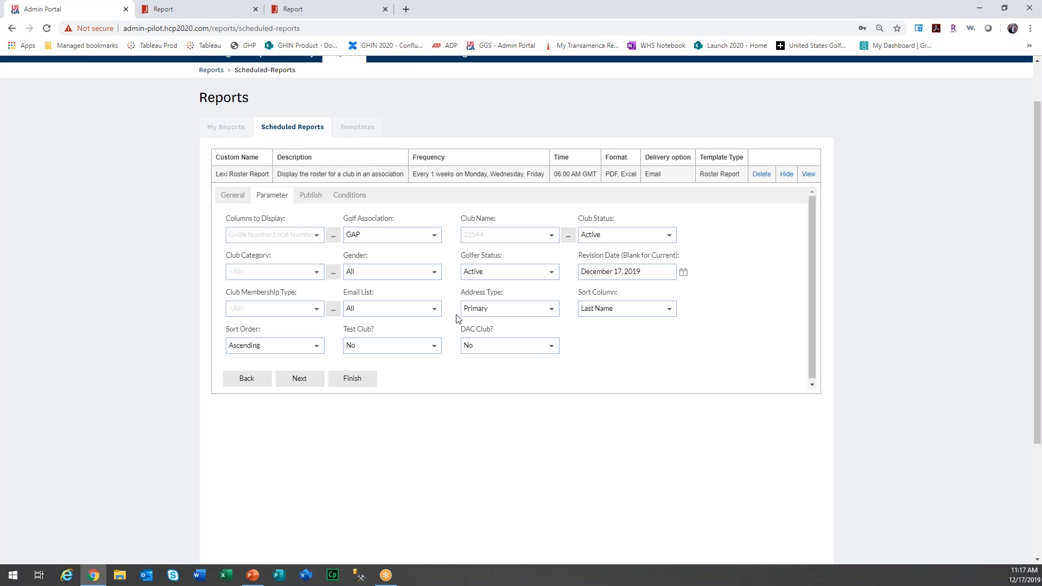
pyautogui.click(314, 377)
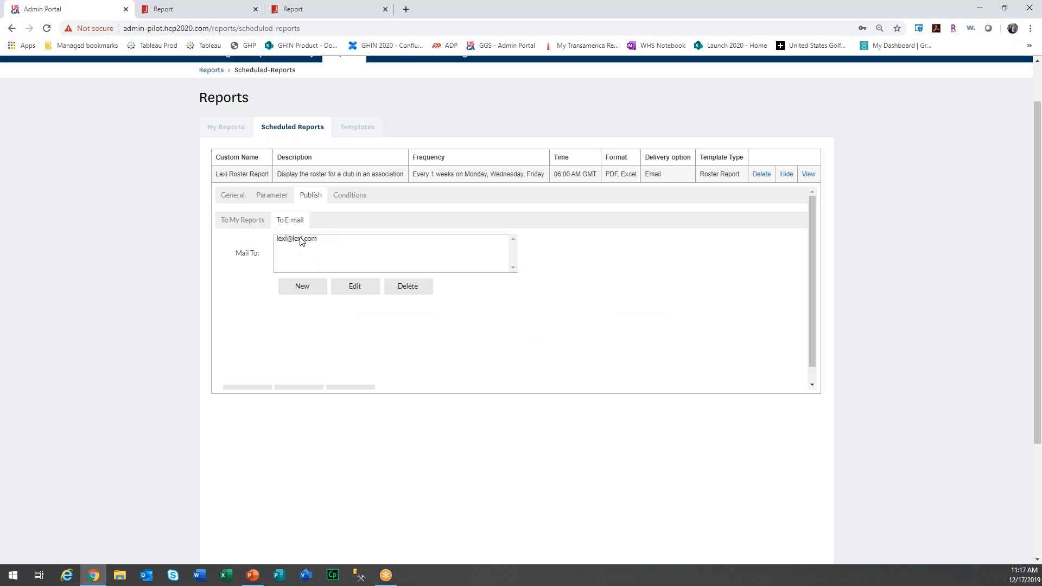
pyautogui.click(357, 201)
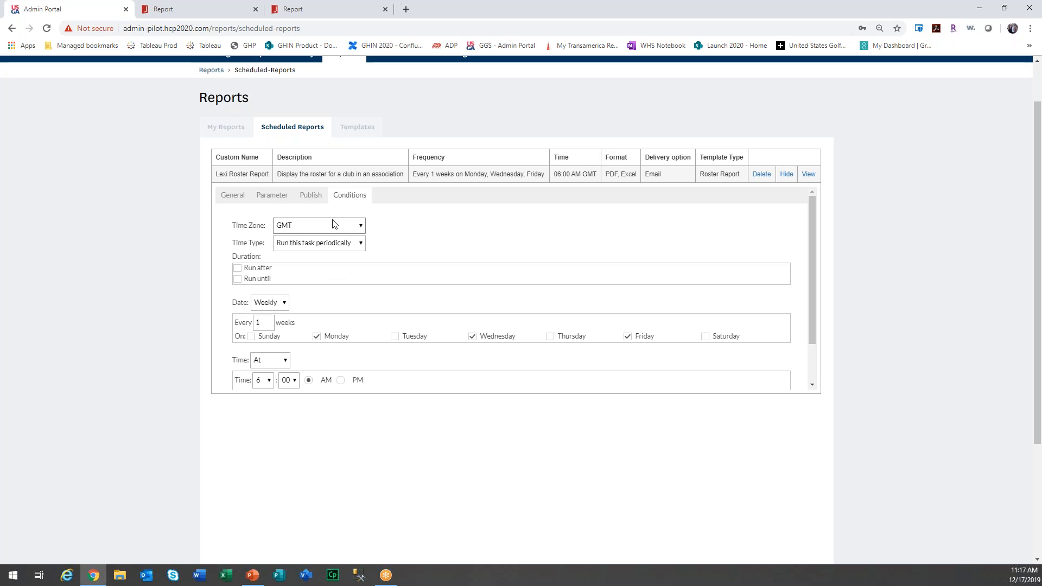
pyautogui.click(280, 201)
pyautogui.click(311, 196)
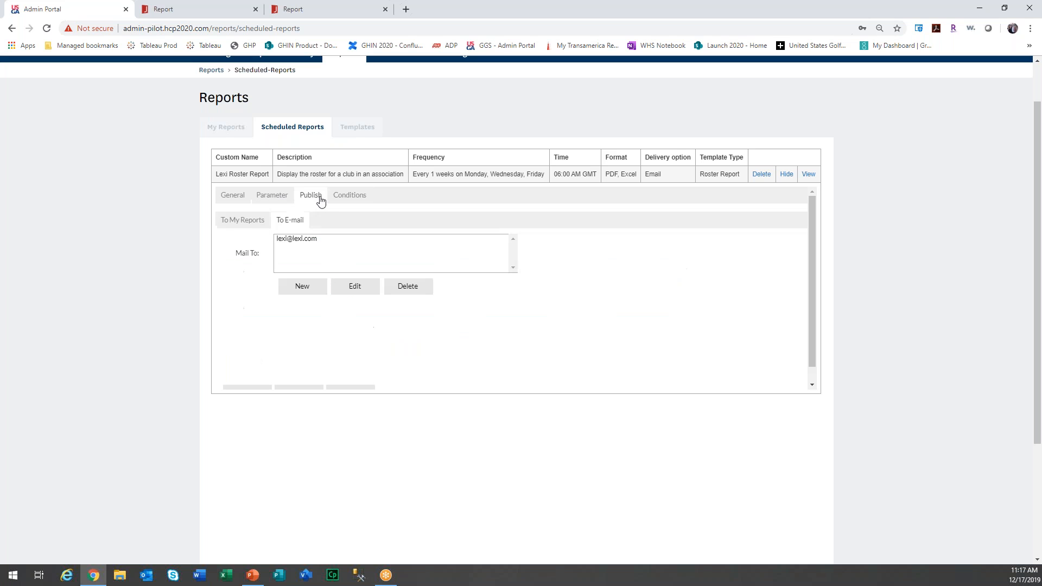
pyautogui.click(250, 221)
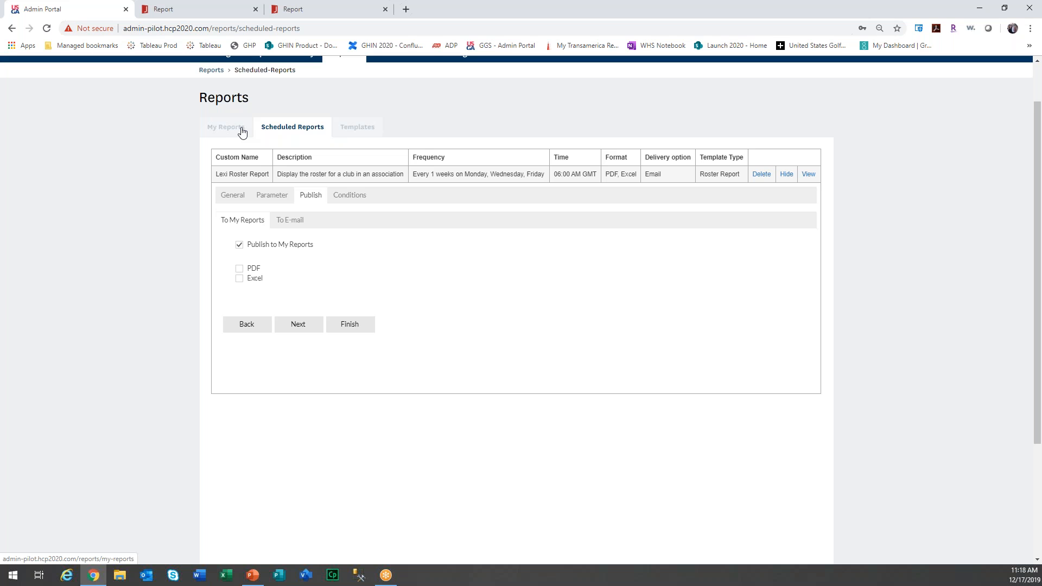
# Include PDF and Excel (*.xlsx) copies and stop publishing the Roster Report to My Reports.
pyautogui.scroll(1, 243, 133)
pyautogui.click(239, 323)
pyautogui.click(239, 332)
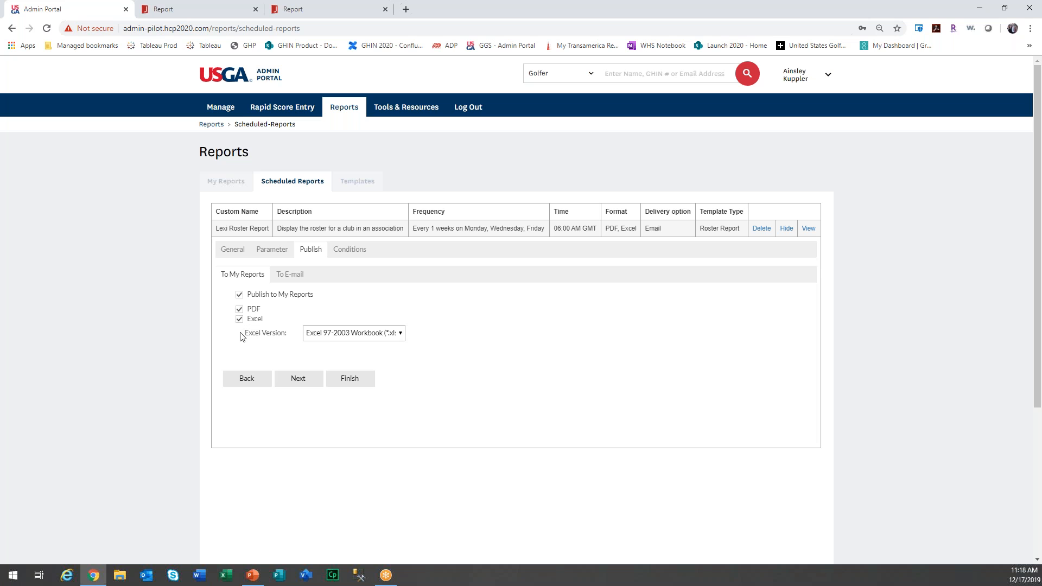
pyautogui.click(327, 334)
pyautogui.click(332, 347)
pyautogui.click(239, 295)
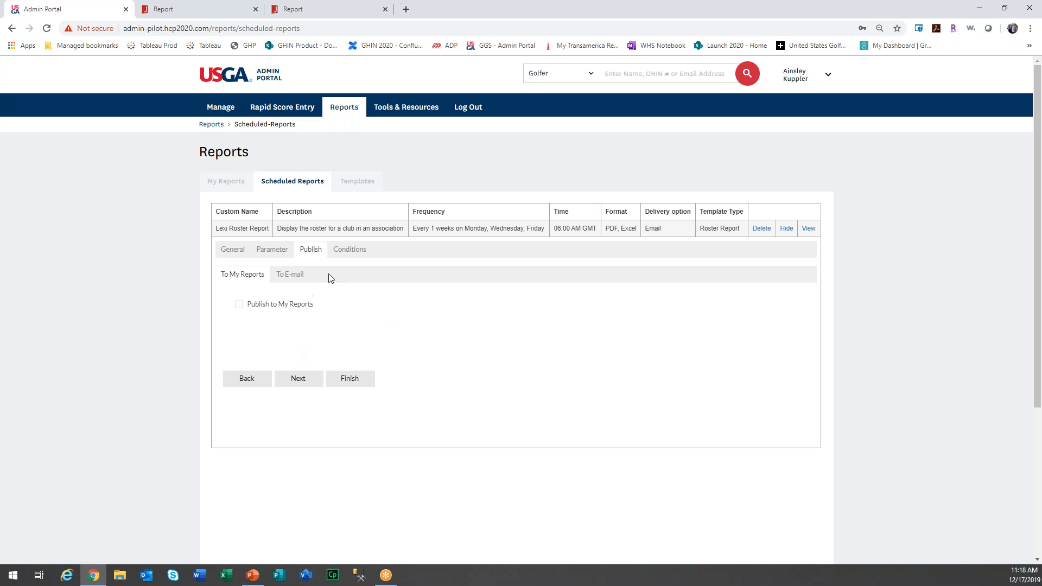
# Add Thursday to the weekly run days and submit the edited schedule.
pyautogui.click(314, 273)
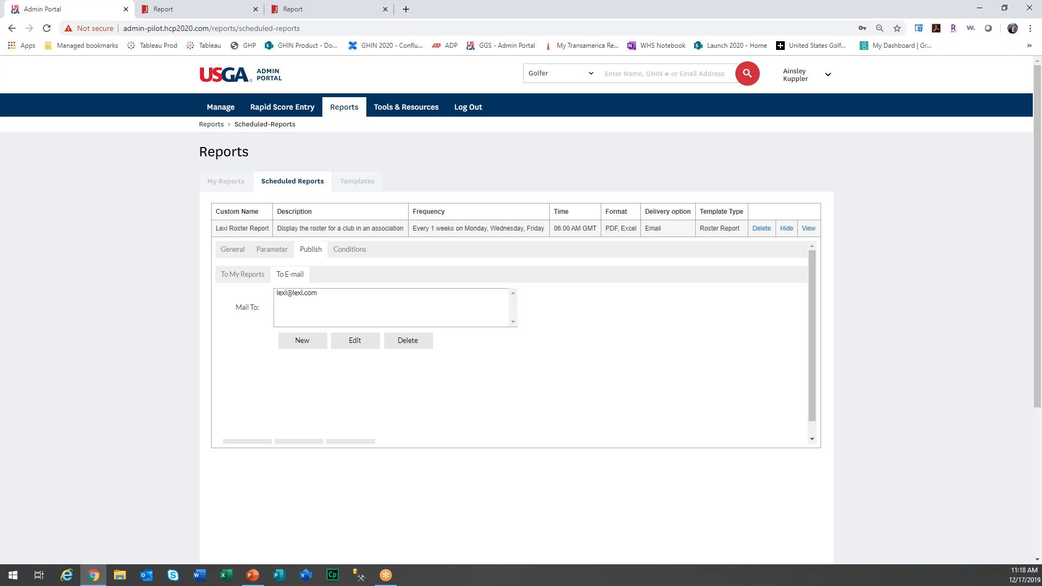
pyautogui.click(350, 250)
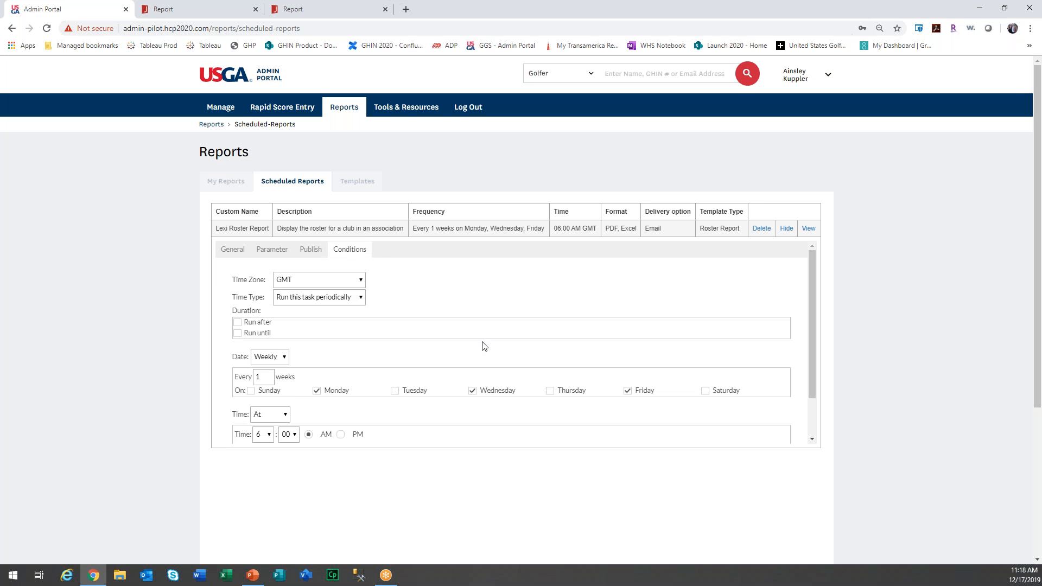
pyautogui.scroll(-1, 485, 346)
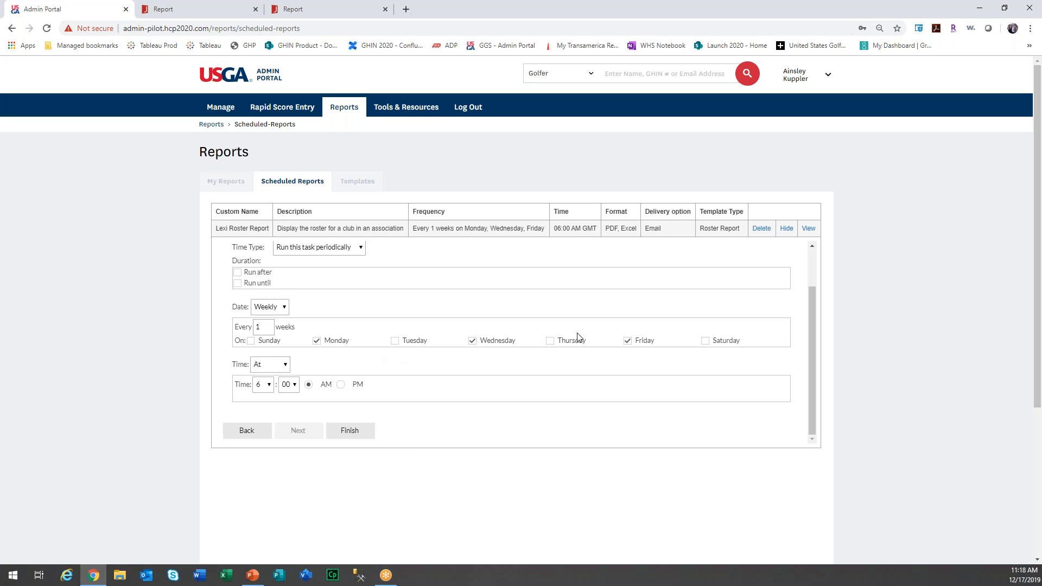
pyautogui.click(550, 341)
pyautogui.scroll(-2, 543, 342)
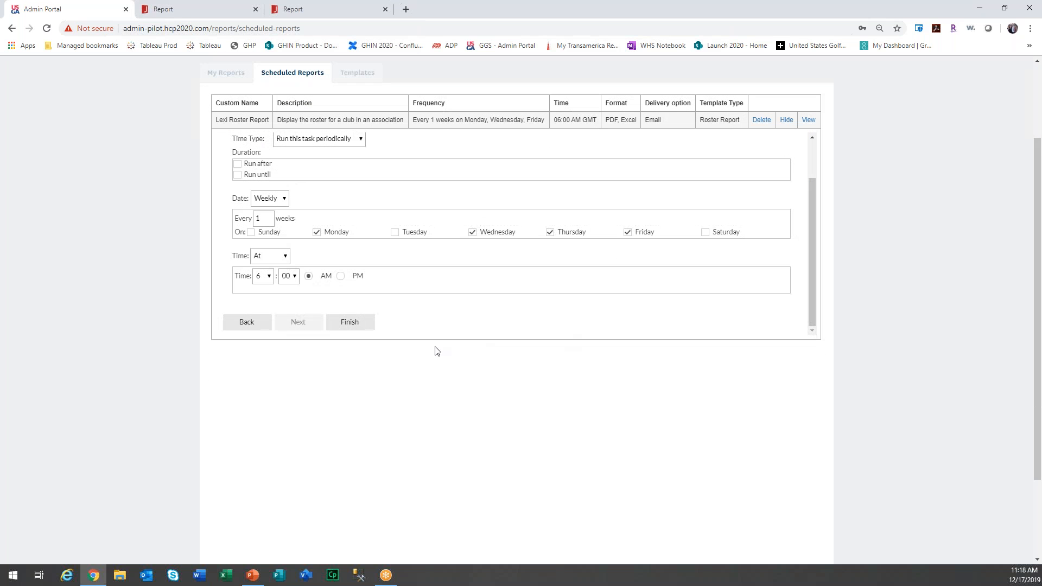
pyautogui.click(349, 322)
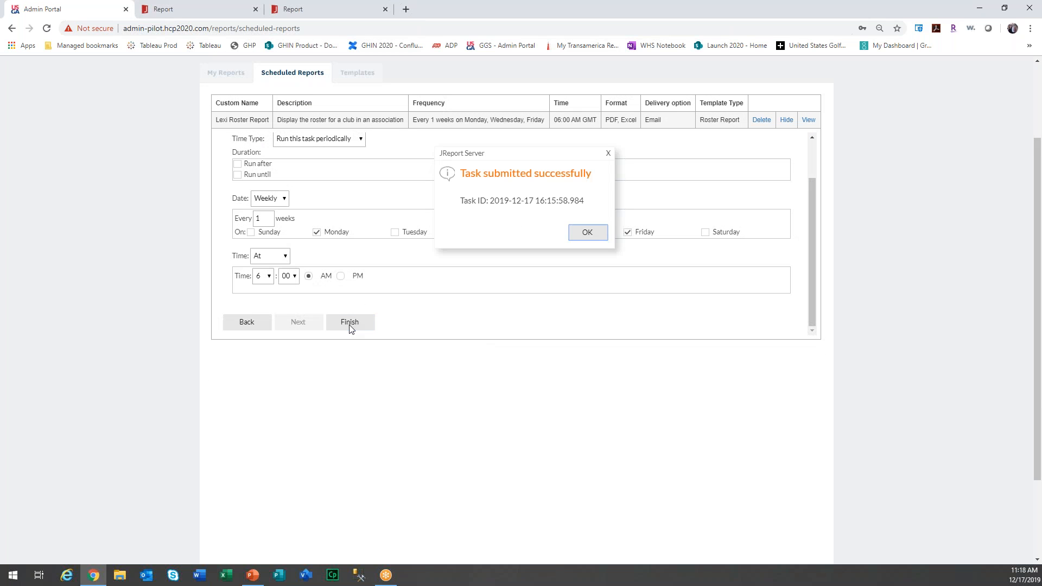
pyautogui.click(603, 230)
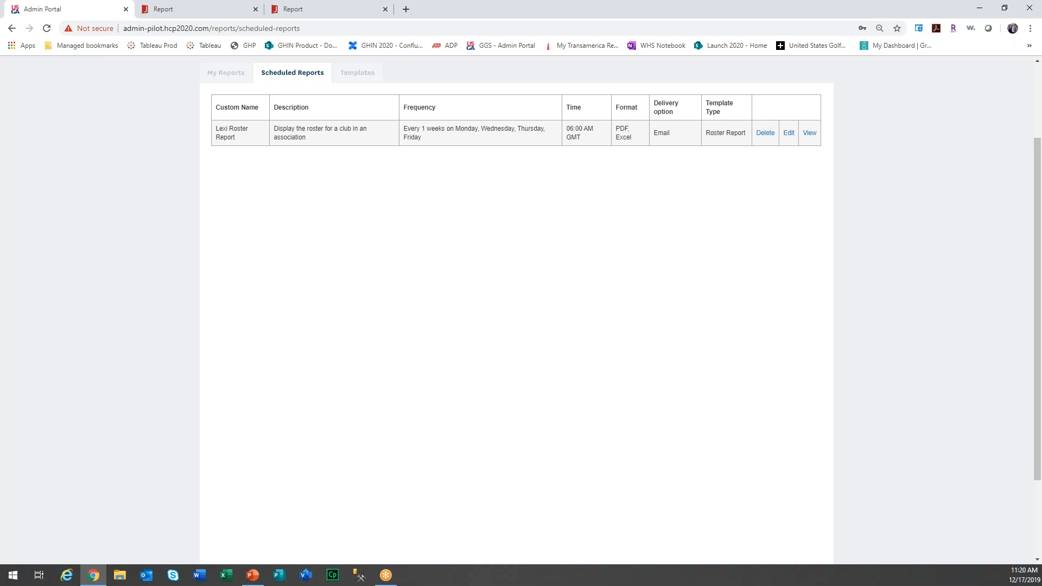
pyautogui.click(789, 133)
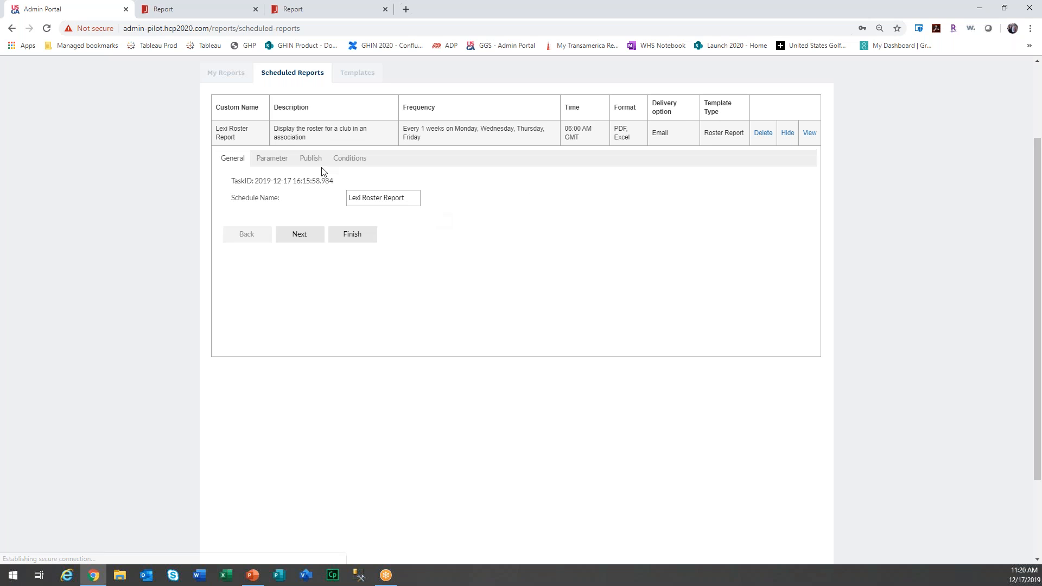
# Show the Roster Report schedule's e-mail delivery settings with its one recipient address.
pyautogui.click(305, 163)
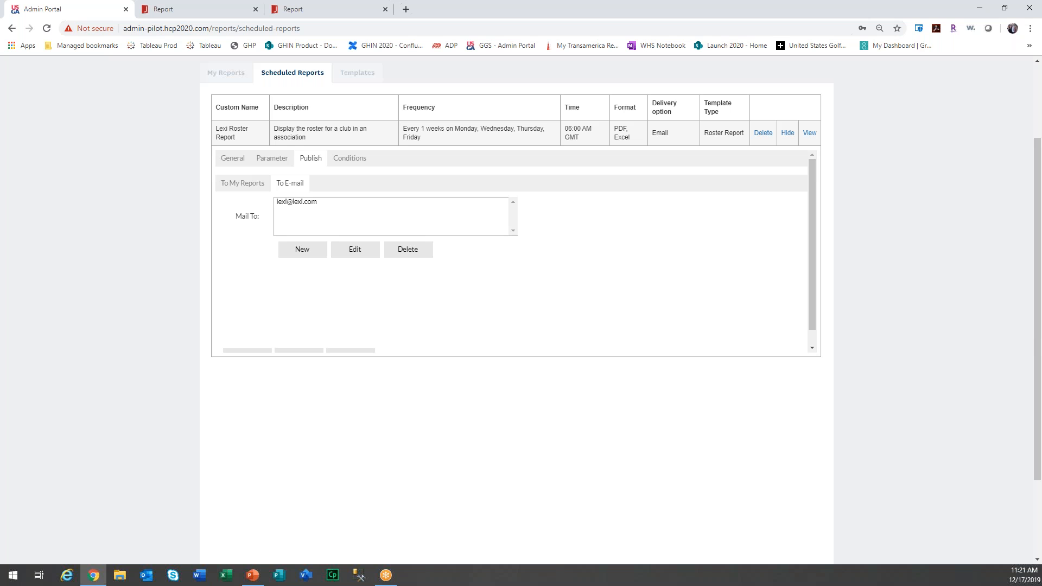
pyautogui.scroll(1, 349, 139)
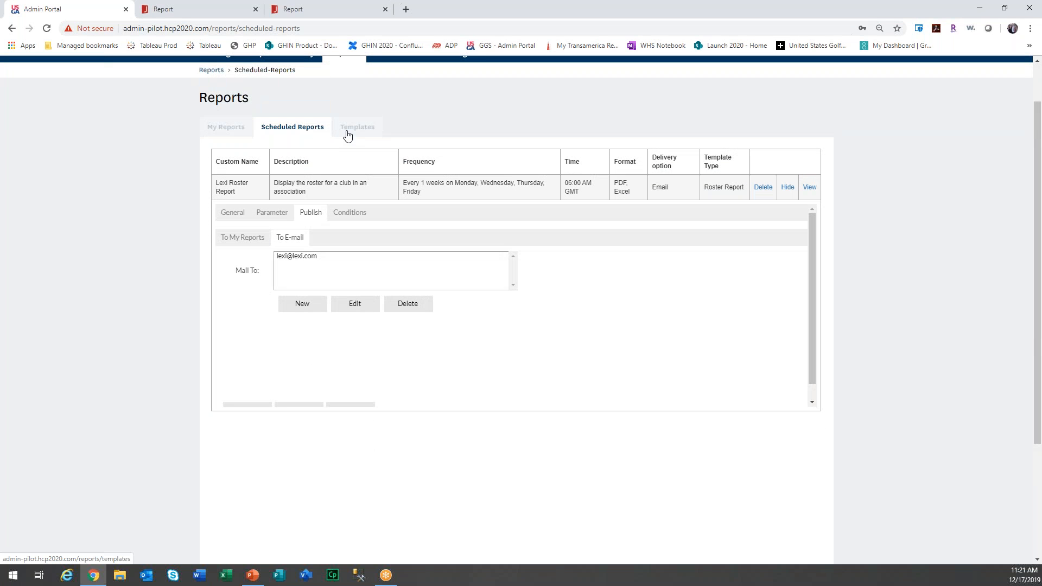
# Browse the templates, preview the Handicap Index Course Handicap Report options, then open Scheduled Reports.
pyautogui.click(347, 130)
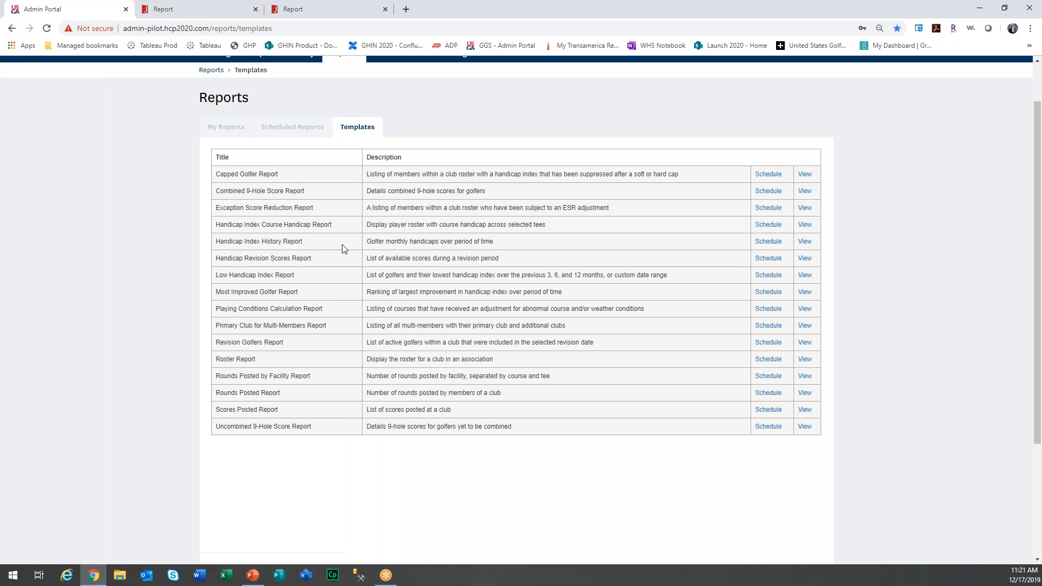
pyautogui.click(801, 224)
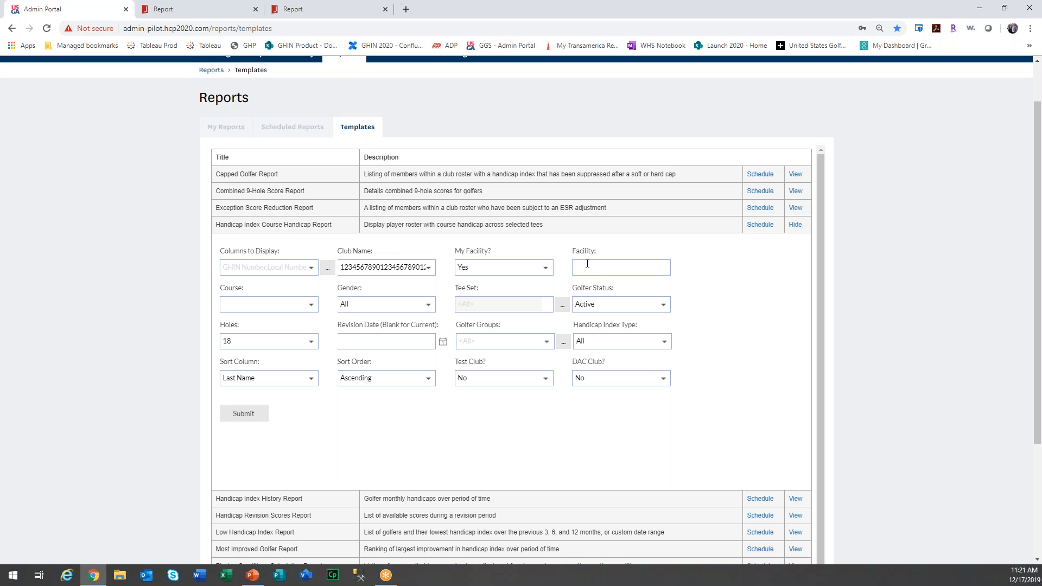
pyautogui.scroll(-1, 524, 346)
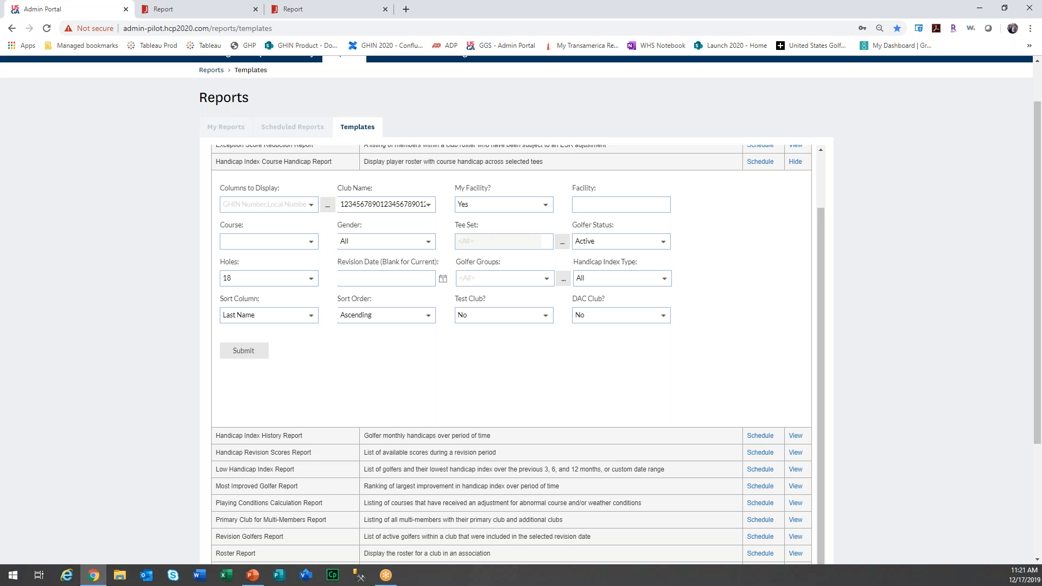
pyautogui.scroll(3, 623, 302)
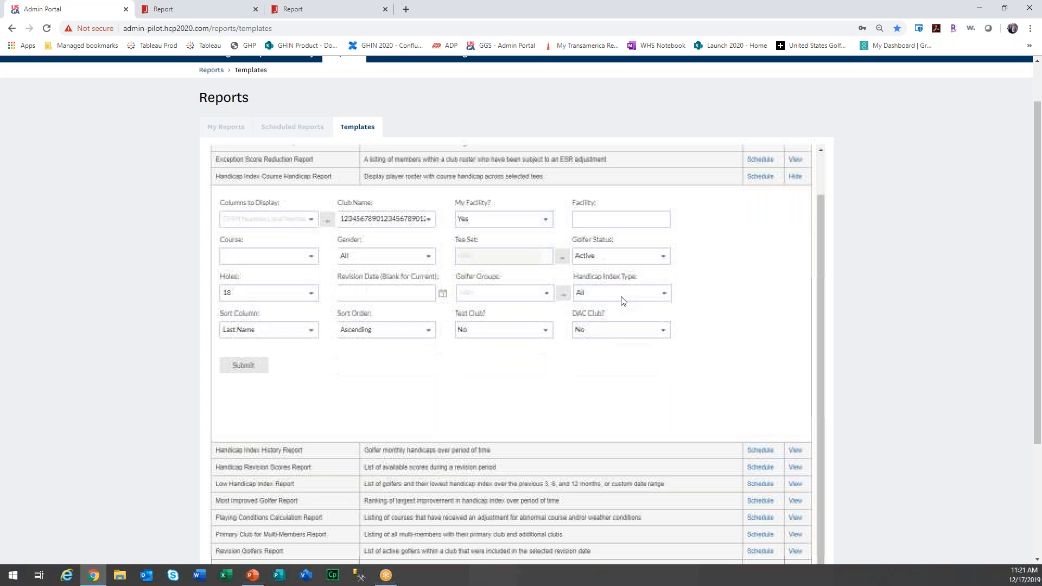
pyautogui.click(307, 134)
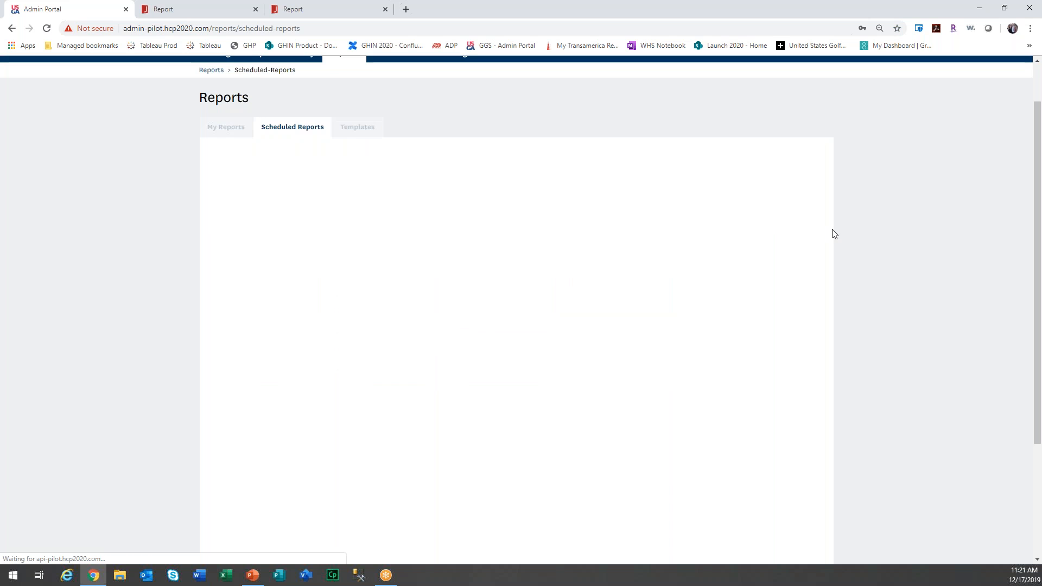
# Edit the roster report schedule and switch its recurrence from Weekly to Monthly.
pyautogui.click(788, 187)
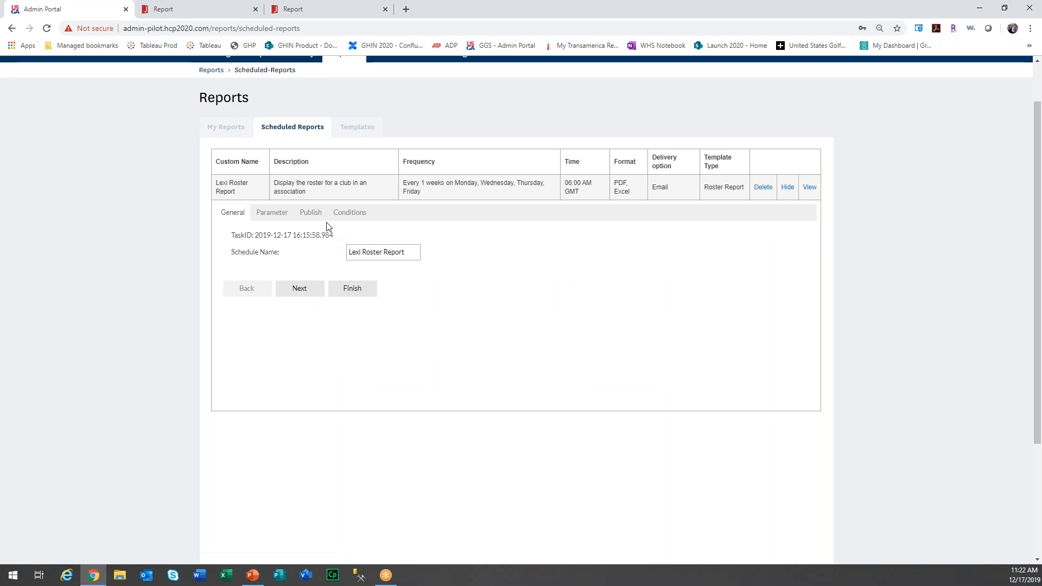
pyautogui.click(350, 213)
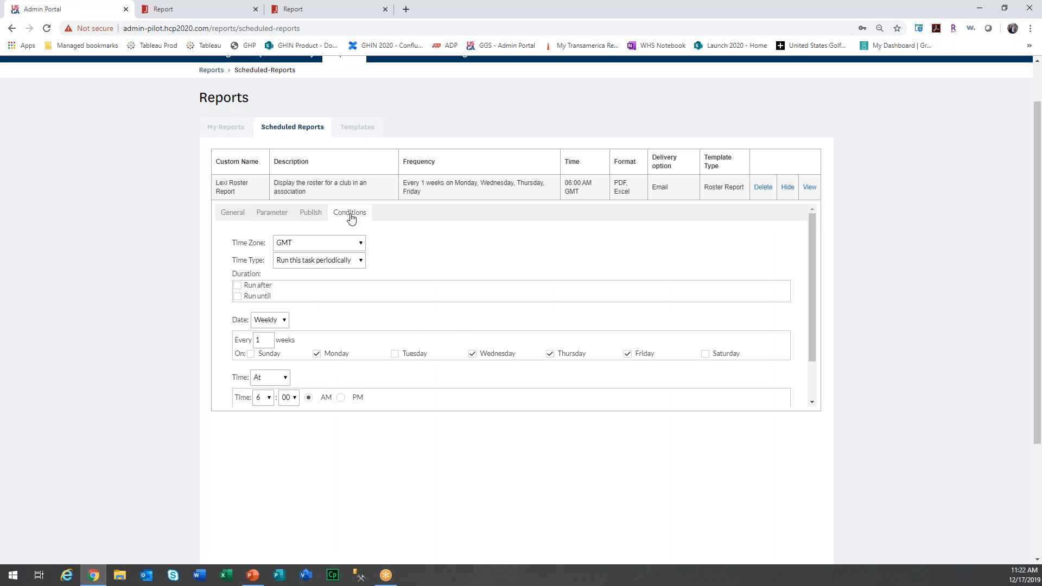
pyautogui.click(360, 261)
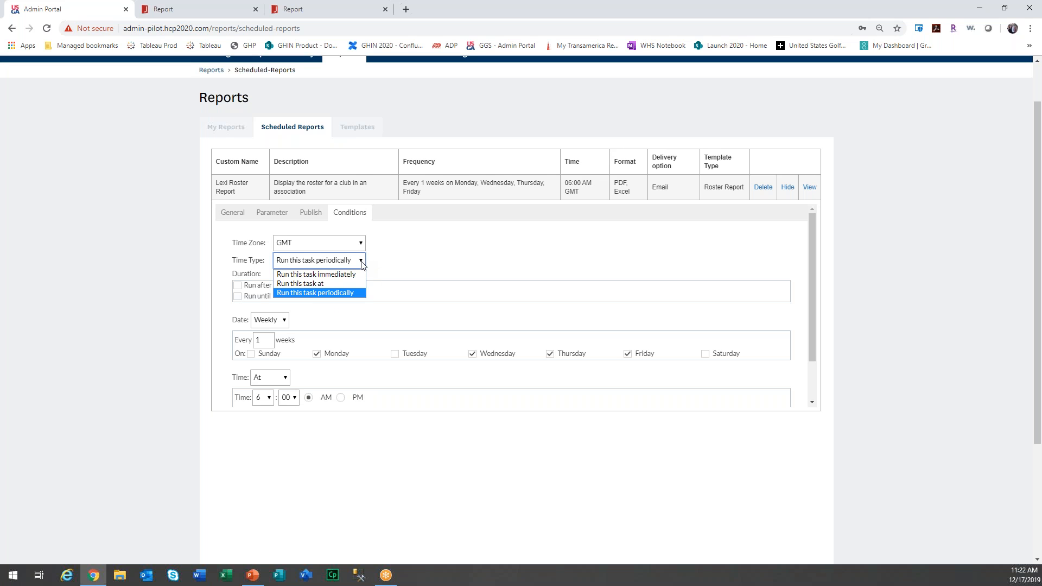
pyautogui.click(271, 320)
pyautogui.click(272, 320)
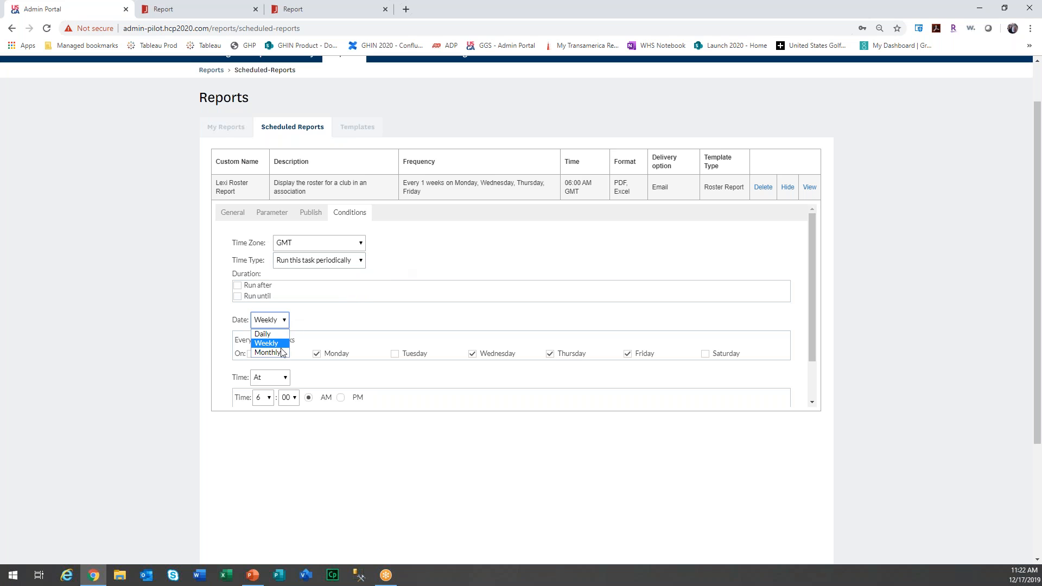
pyautogui.click(279, 353)
# Review the monthly day and weekday options, keeping the task running periodically.
pyautogui.scroll(-1, 464, 339)
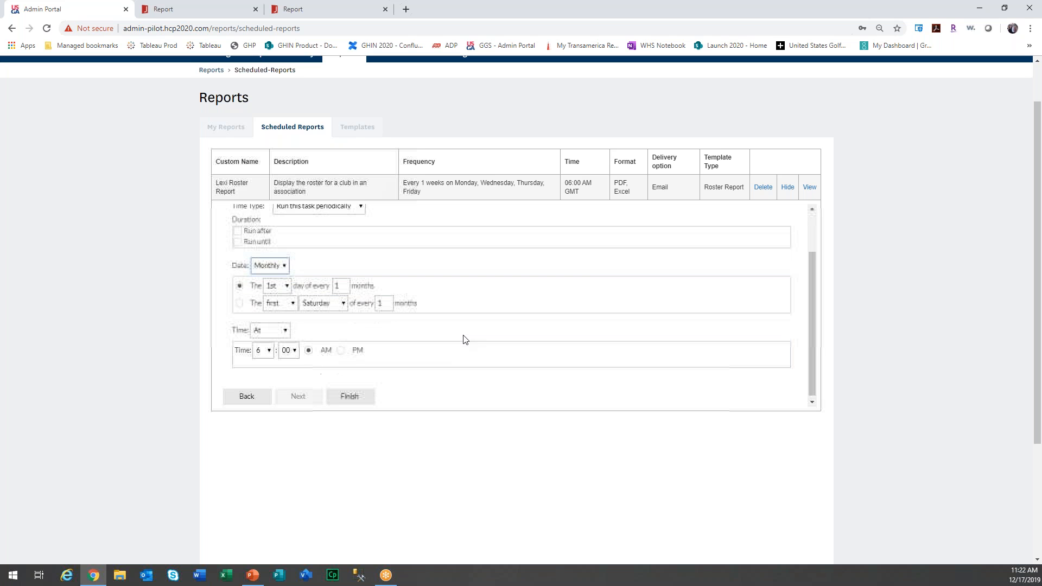
pyautogui.click(287, 285)
pyautogui.click(288, 287)
pyautogui.click(344, 301)
pyautogui.click(346, 302)
pyautogui.scroll(5, 389, 328)
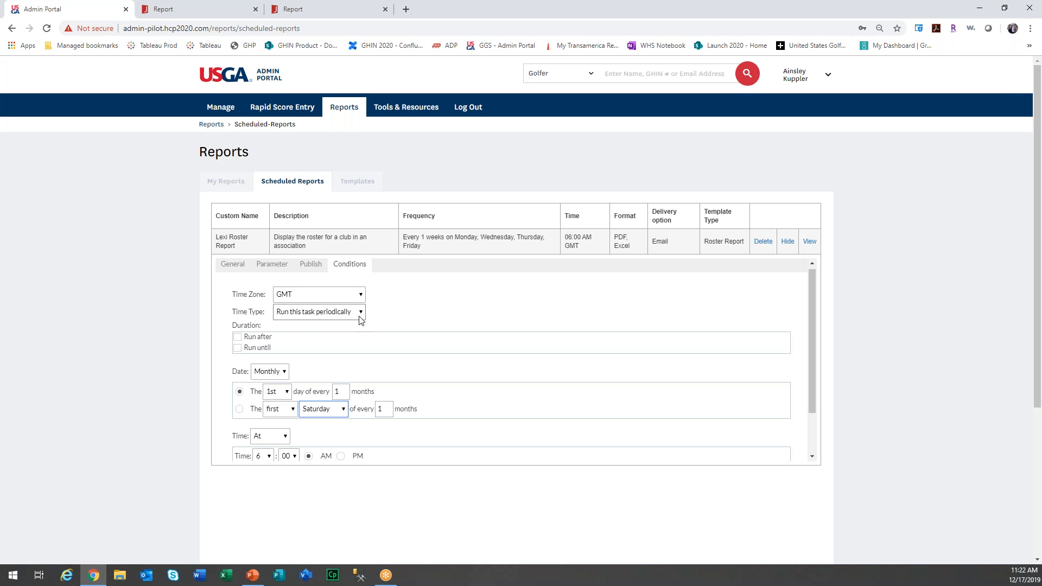
pyautogui.click(359, 316)
pyautogui.click(344, 333)
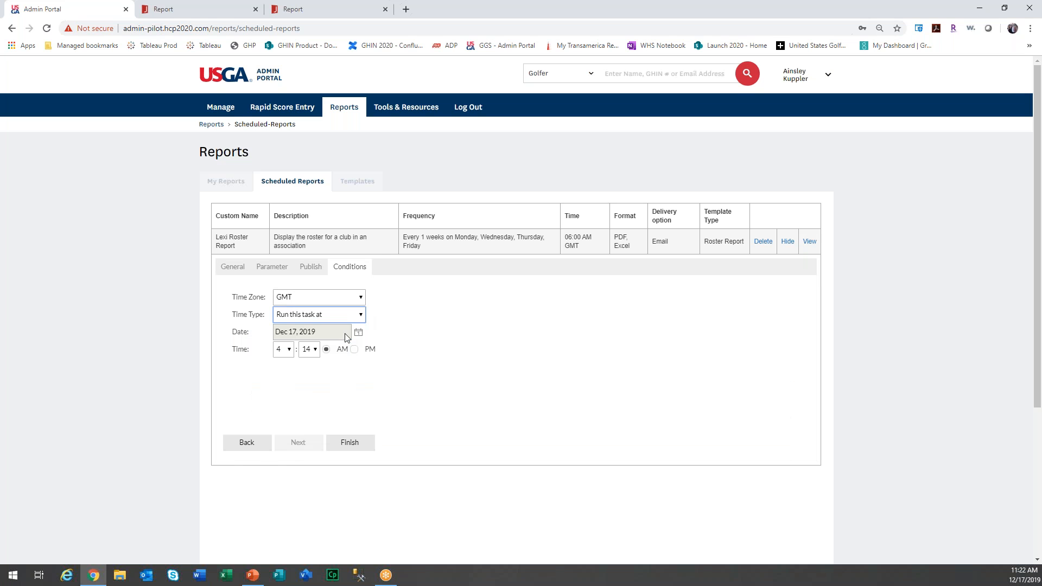
pyautogui.click(361, 316)
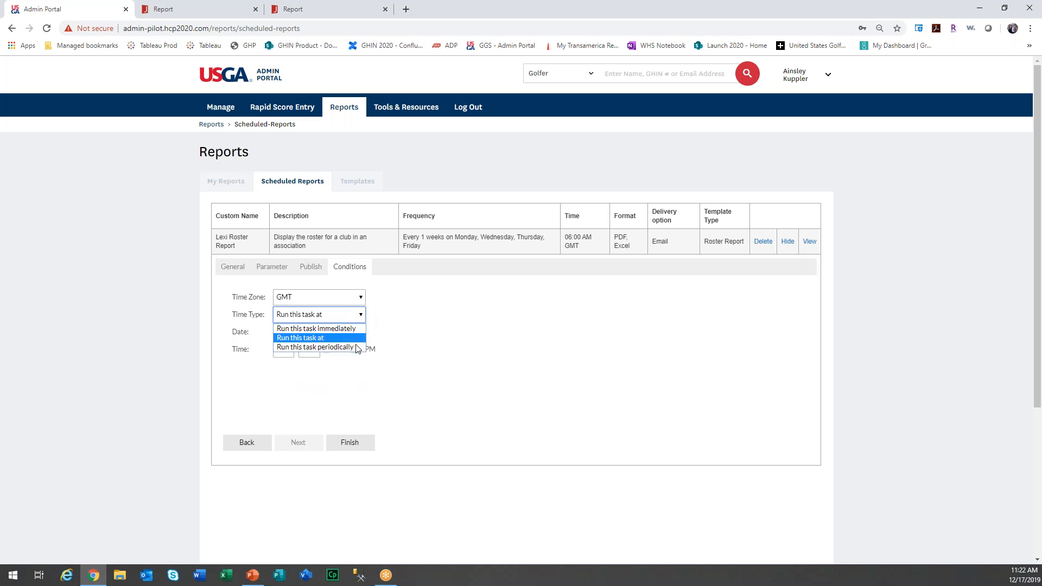
pyautogui.click(358, 348)
pyautogui.click(279, 374)
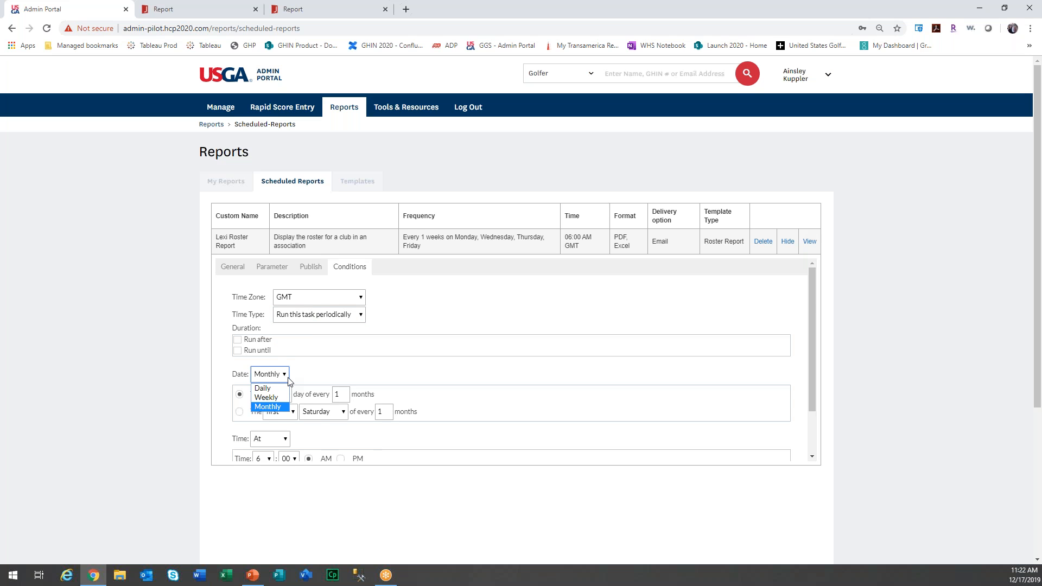
pyautogui.scroll(-1, 289, 382)
pyautogui.scroll(-1, 289, 382)
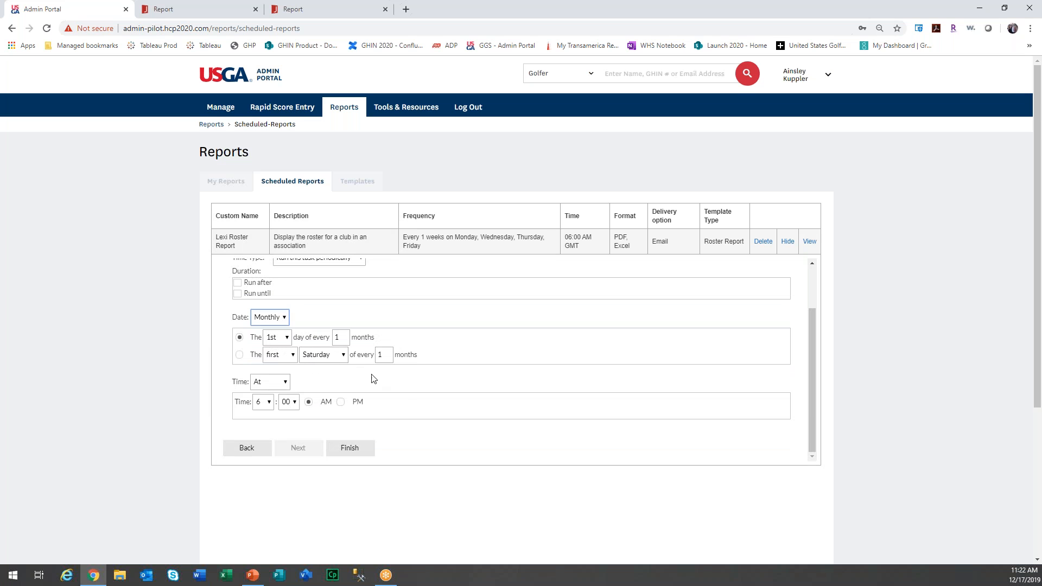
pyautogui.scroll(-2, 403, 389)
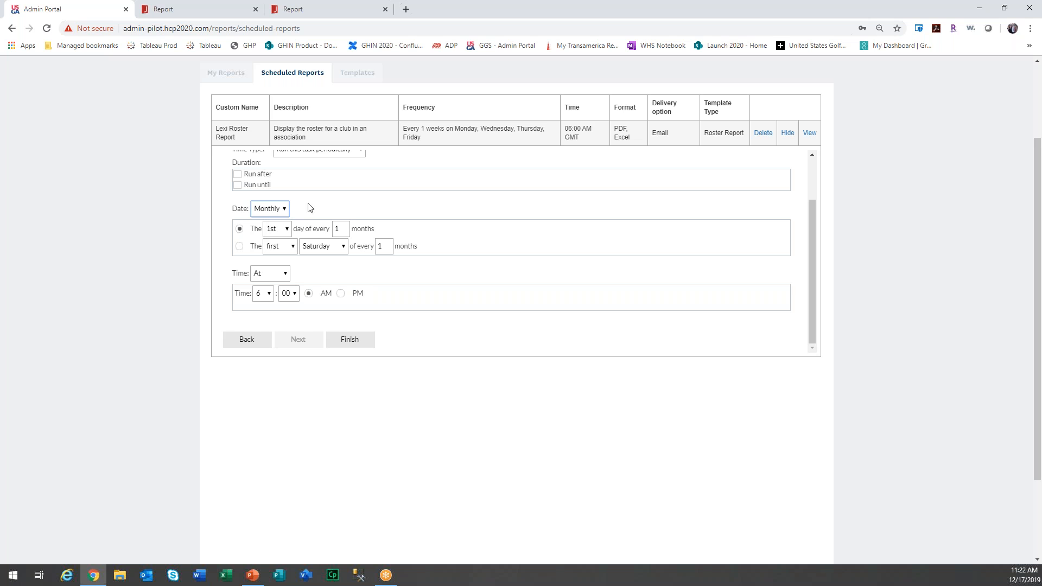
pyautogui.click(283, 229)
# Set the monthly roster report to run on the 15th of every month.
pyautogui.moveTo(288, 272)
pyautogui.mouseDown()
pyautogui.moveTo(284, 353)
pyautogui.moveTo(287, 273)
pyautogui.mouseUp()
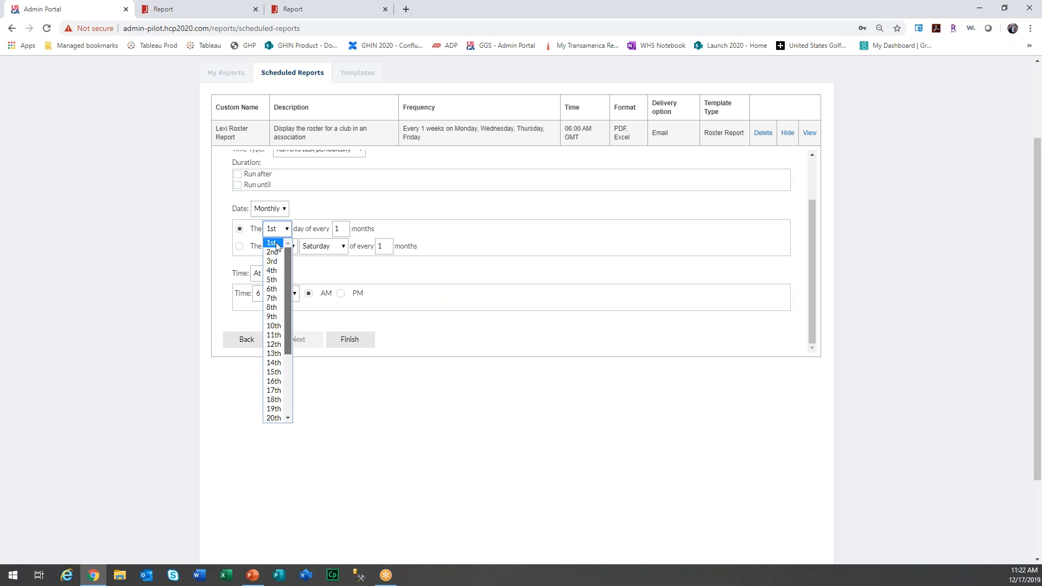
pyautogui.click(275, 372)
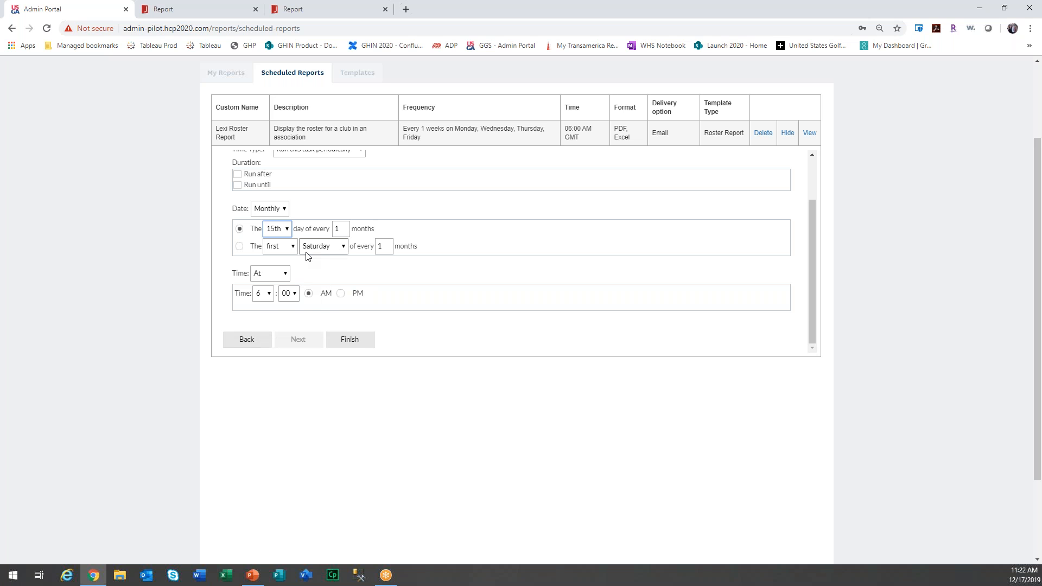
pyautogui.scroll(2, 306, 257)
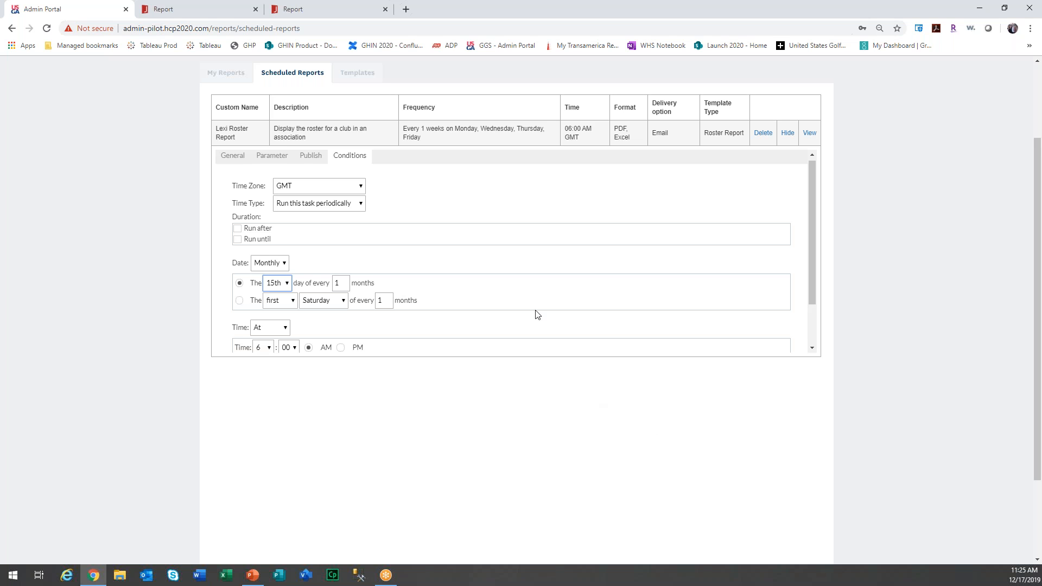
pyautogui.scroll(2, 537, 225)
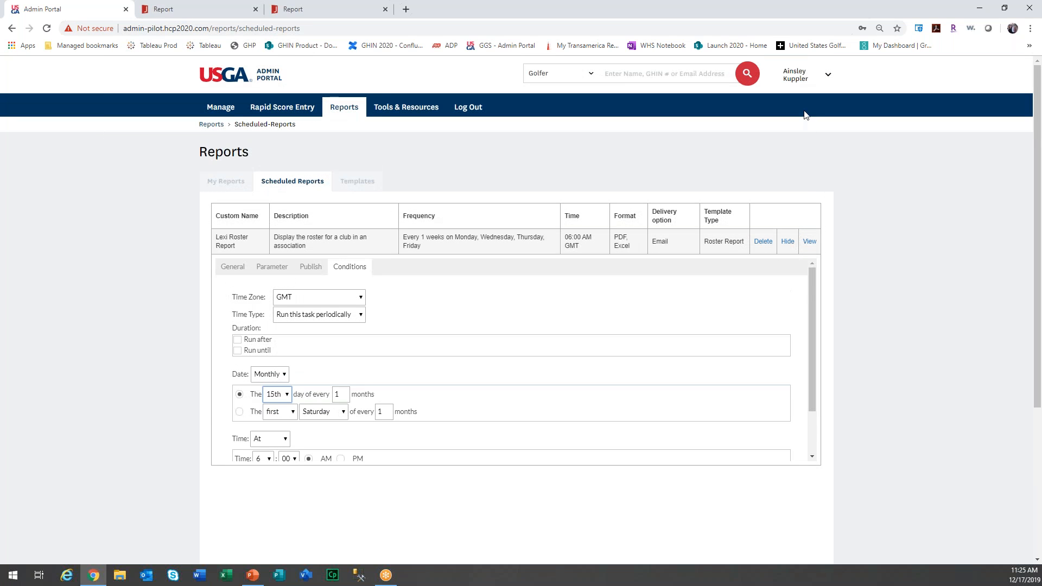
pyautogui.click(589, 76)
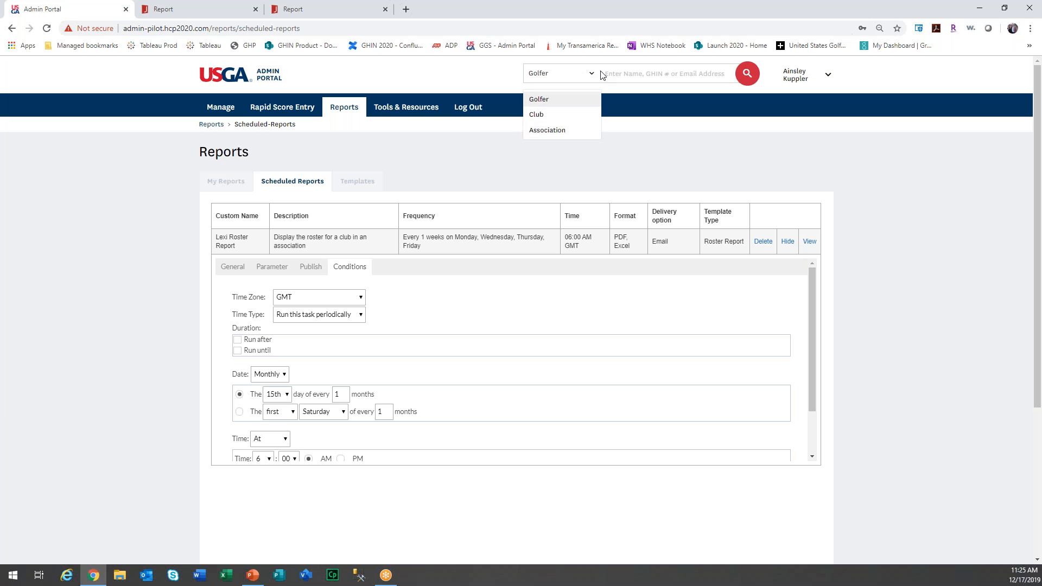
pyautogui.click(621, 74)
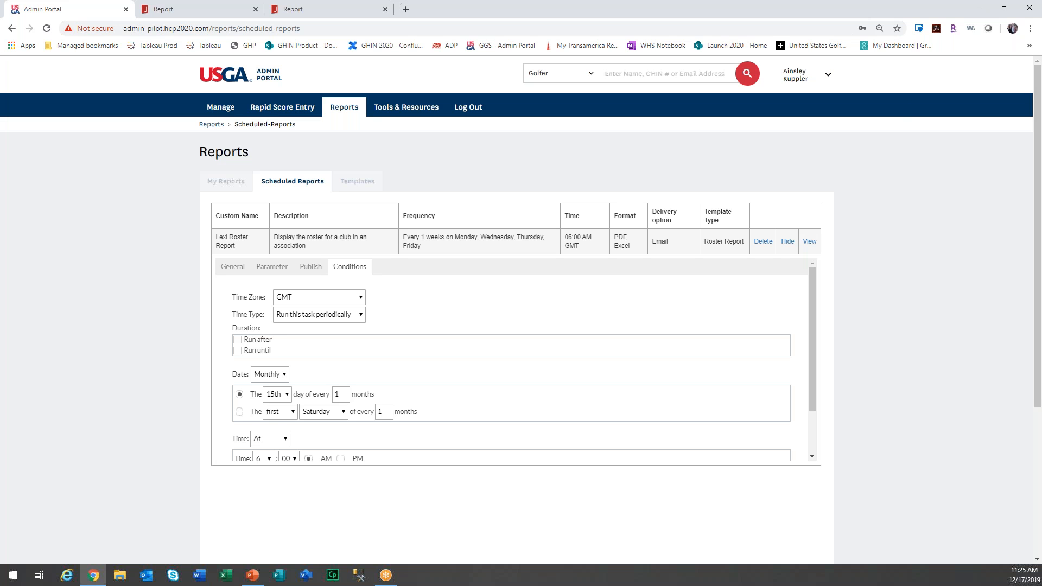
# Review the templates and Roster Report filter options, then resume the slideshow at Reporting Takeaways.
pyautogui.click(367, 182)
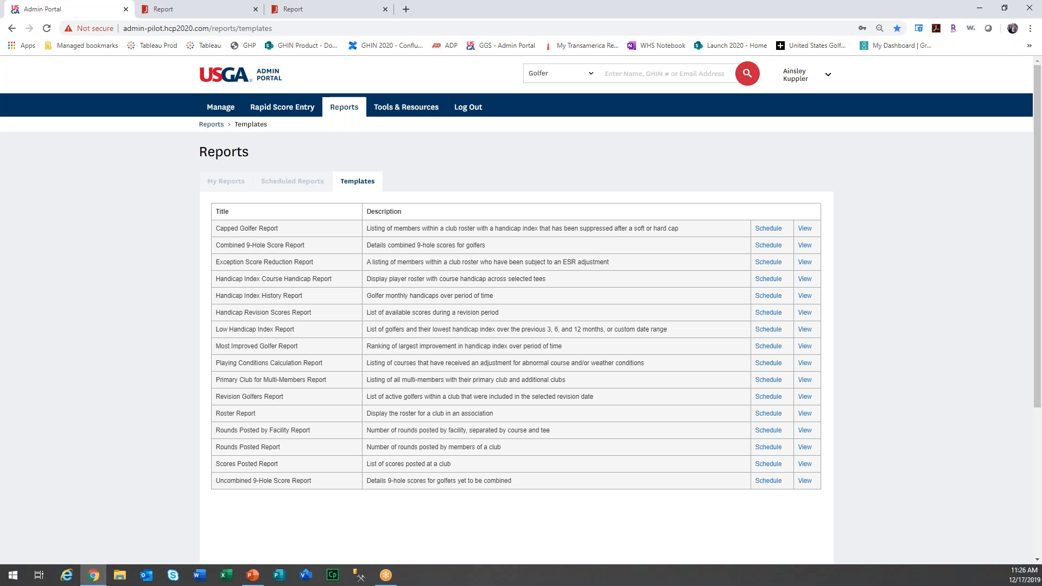
pyautogui.click(804, 414)
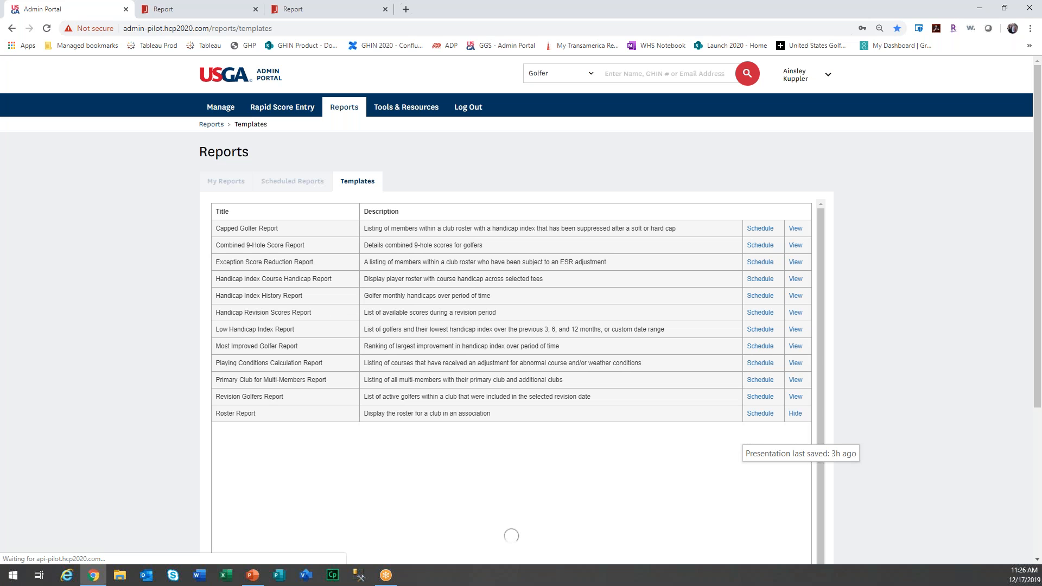
pyautogui.scroll(-1, 512, 380)
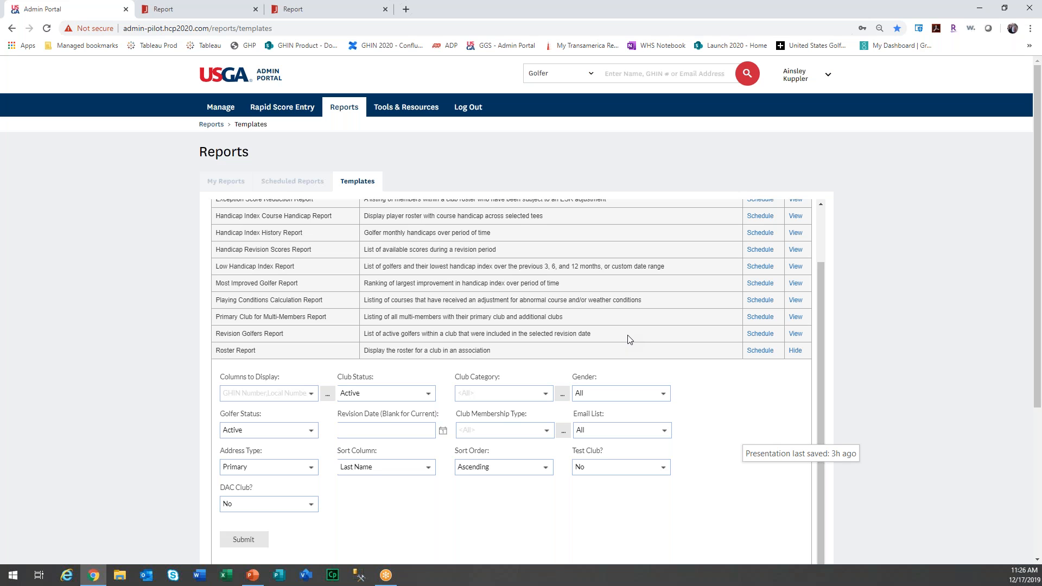
pyautogui.click(795, 351)
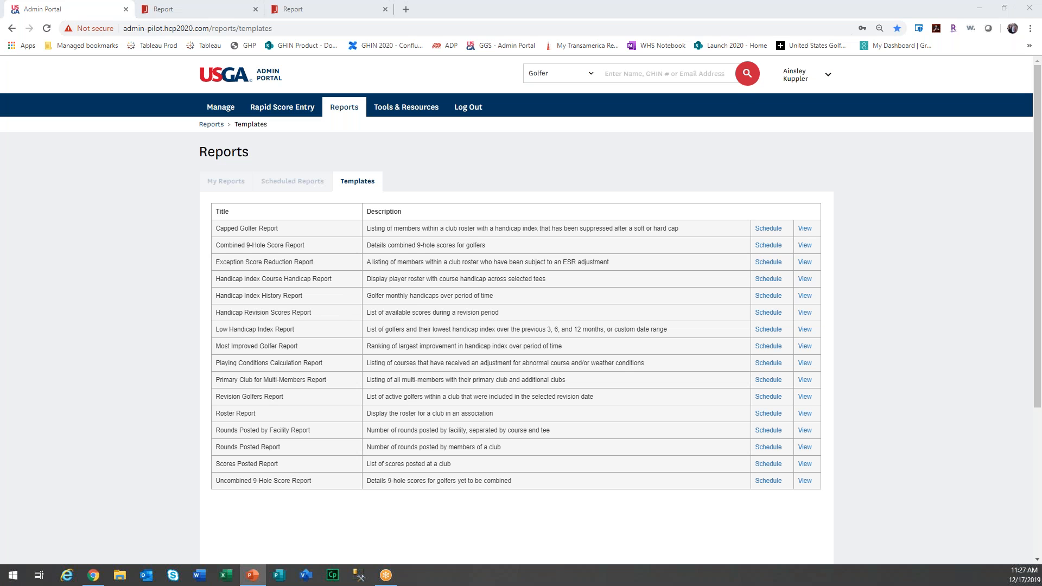
pyautogui.hotkey('shift', 'F5')
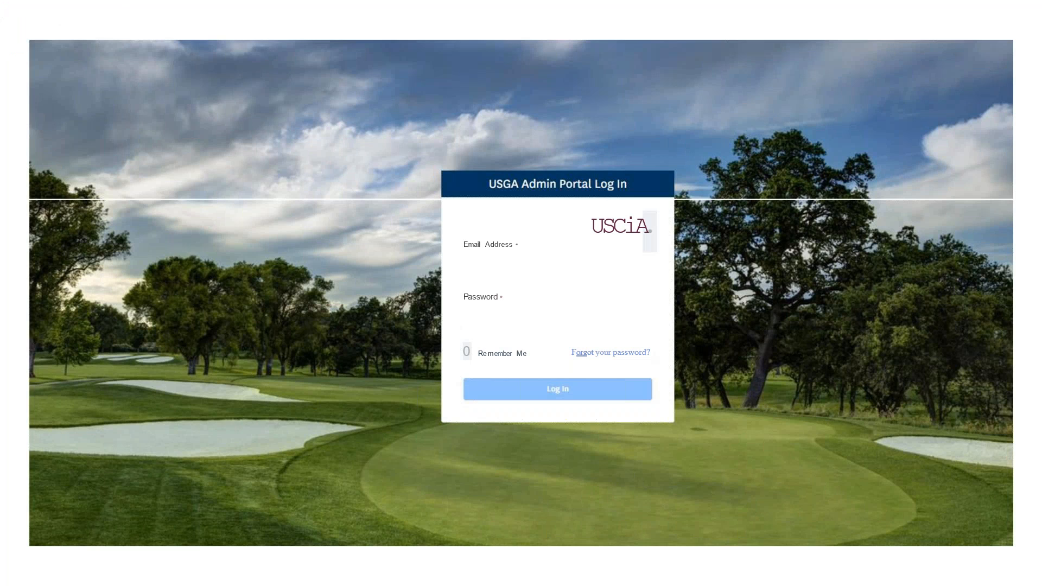
pyautogui.press('Right')
pyautogui.press('Right')
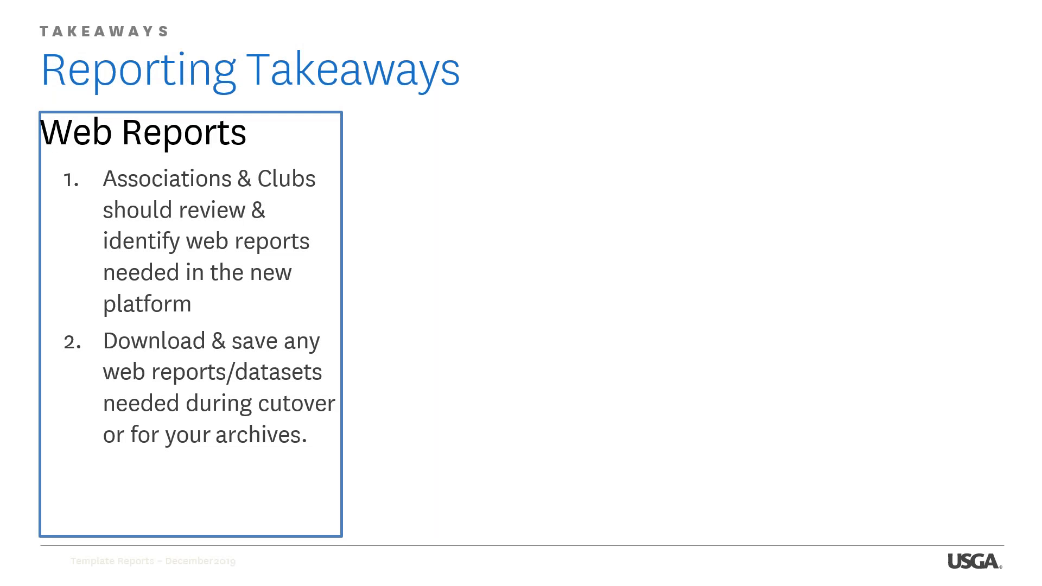
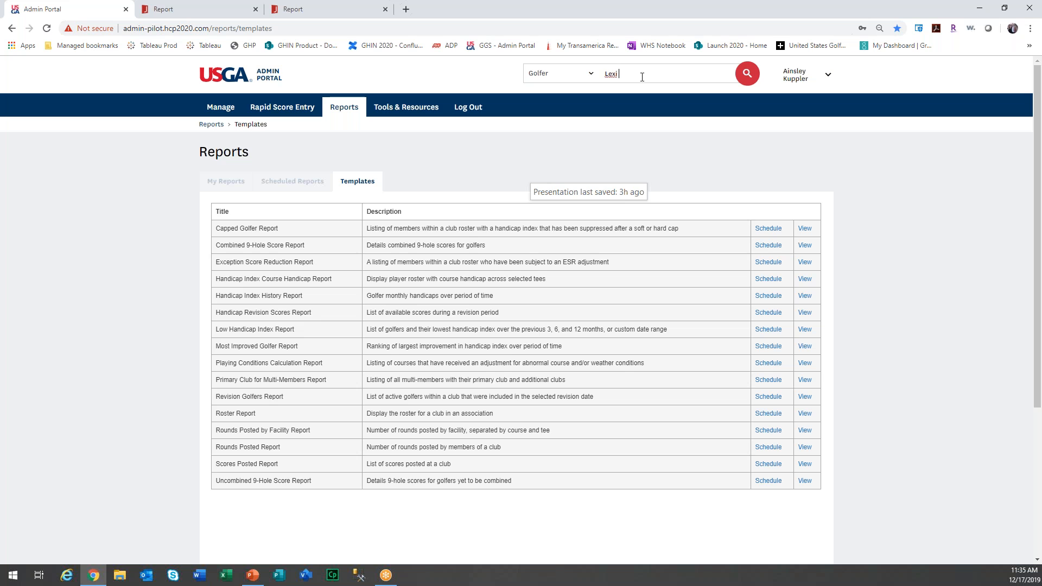
# Search the header Golfer box for the golfer's full hyphenated name, returning three club records.
pyautogui.click(752, 79)
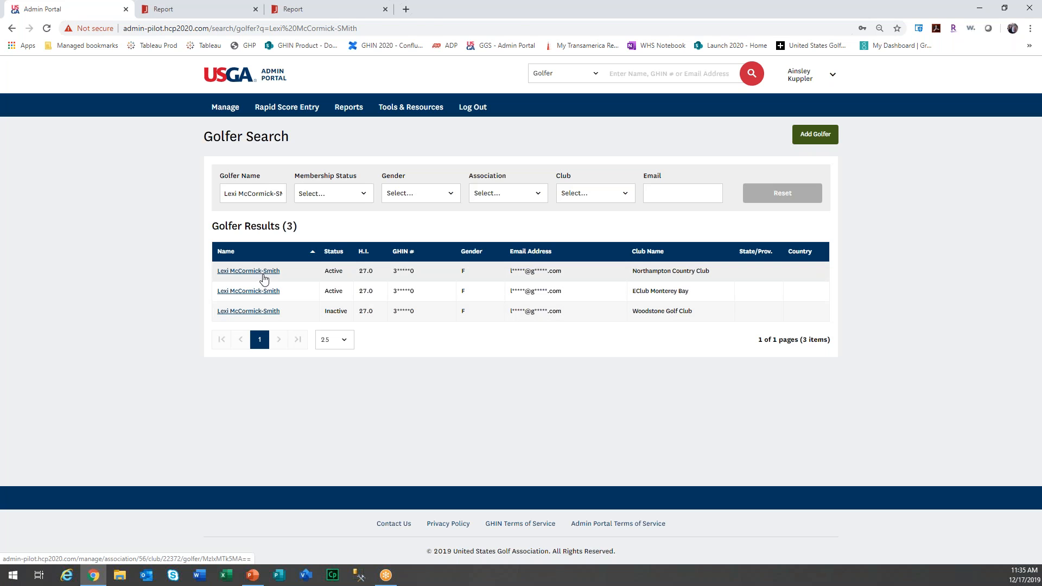
# Open the Northampton Country Club golfer's record and review her revision scores and 27.0 index.
pyautogui.click(262, 274)
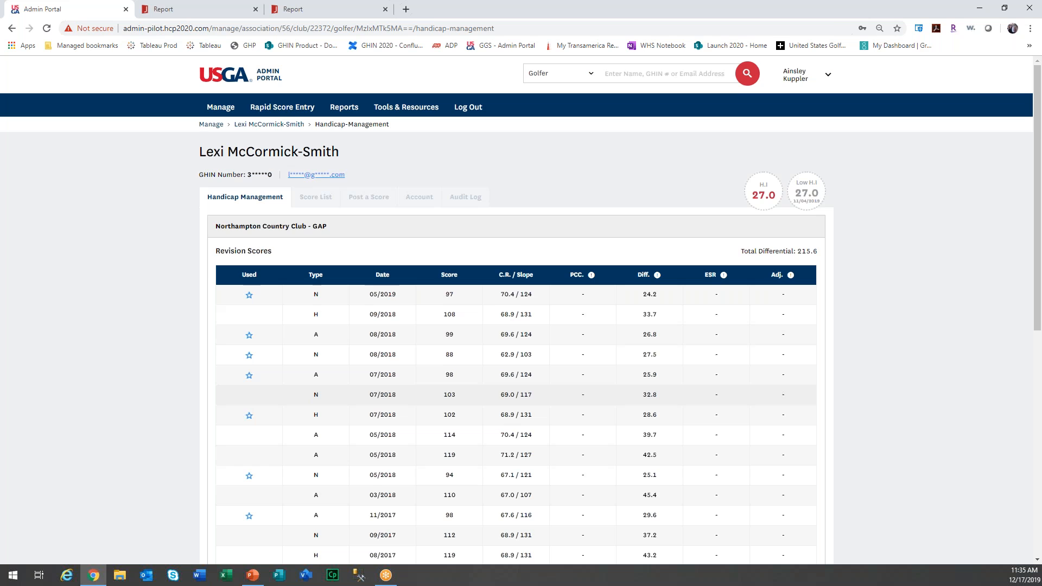
pyautogui.scroll(-5, 521, 309)
pyautogui.scroll(-3, 521, 310)
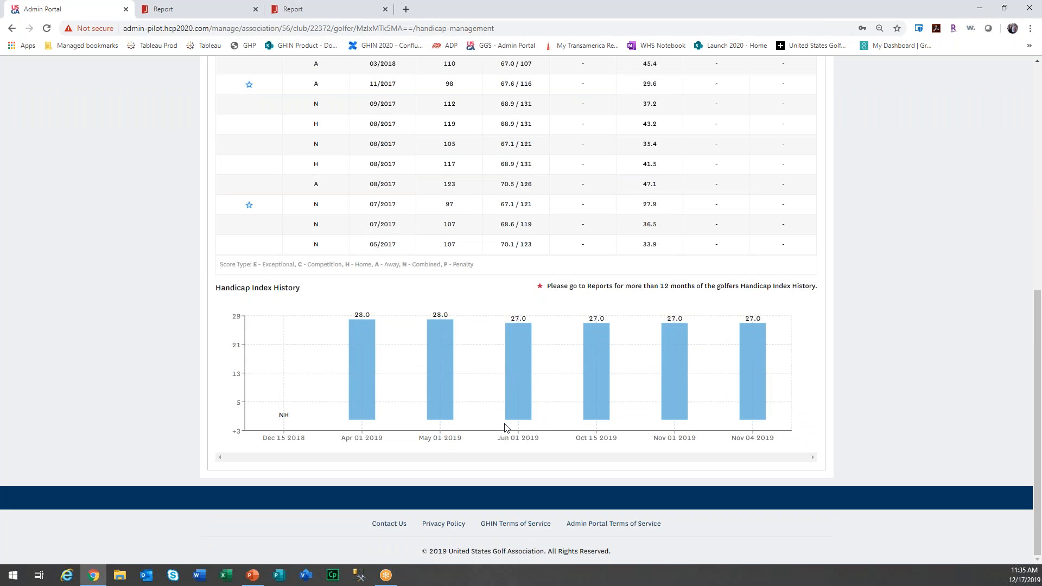
pyautogui.scroll(5, 505, 427)
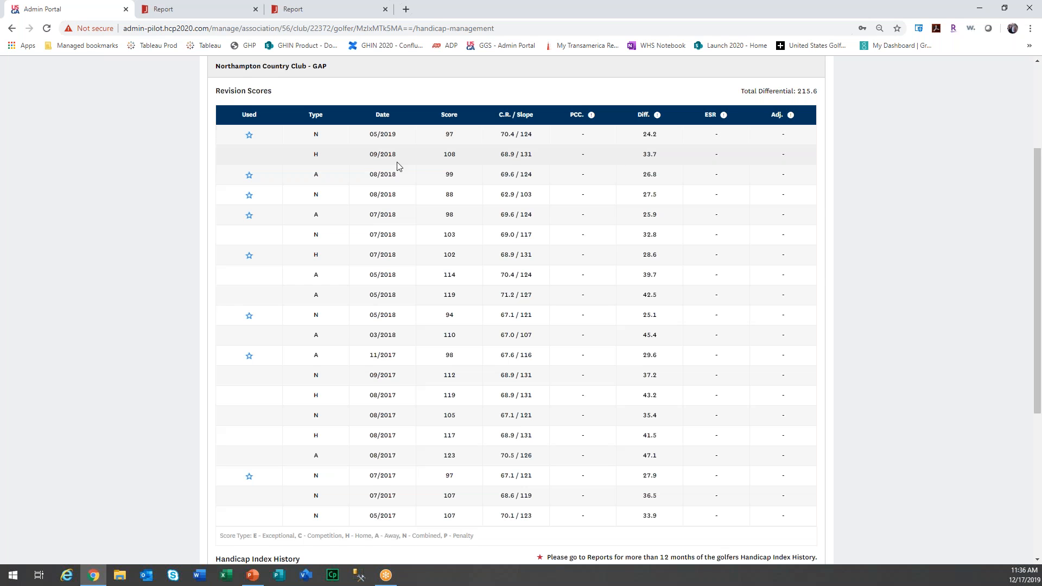
pyautogui.scroll(-4, 444, 287)
pyautogui.scroll(7, 443, 287)
# Look at the Score List and Post a Score tabs, then go back to Handicap Management.
pyautogui.click(328, 199)
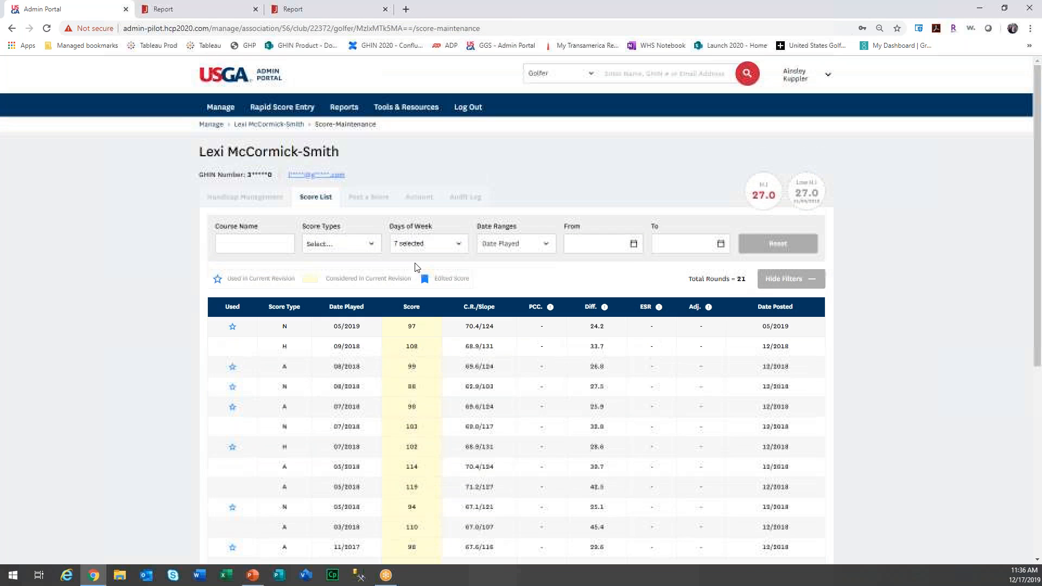
pyautogui.click(367, 201)
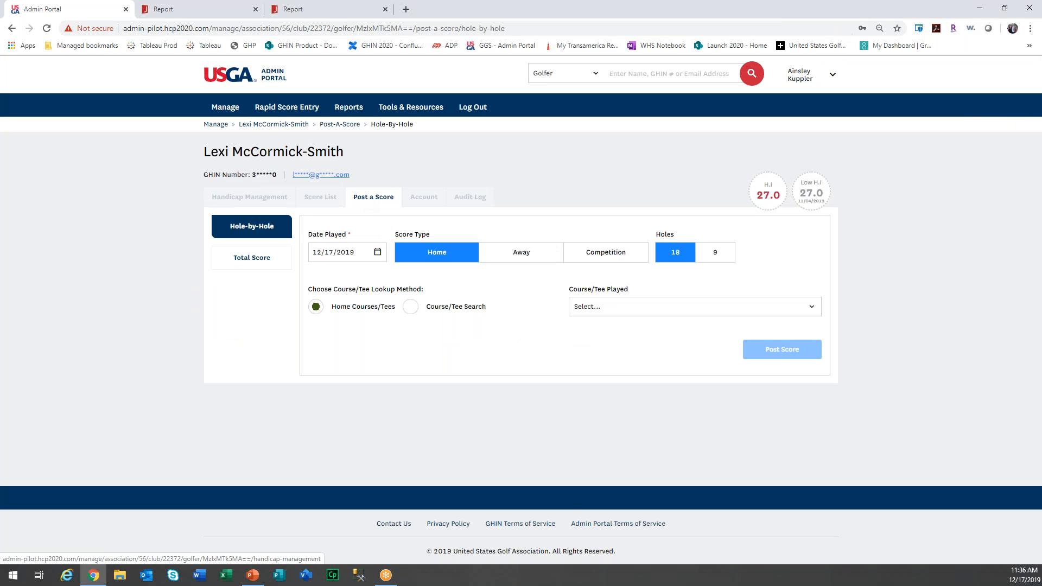
pyautogui.click(242, 202)
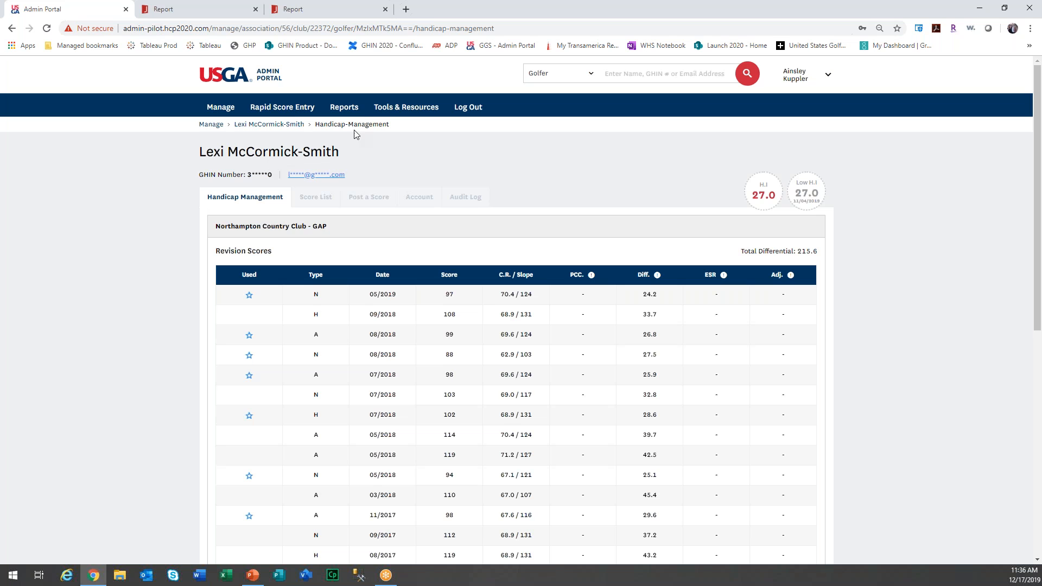
# Go to Reports in the top navigation to see the empty My Reports list.
pyautogui.click(348, 108)
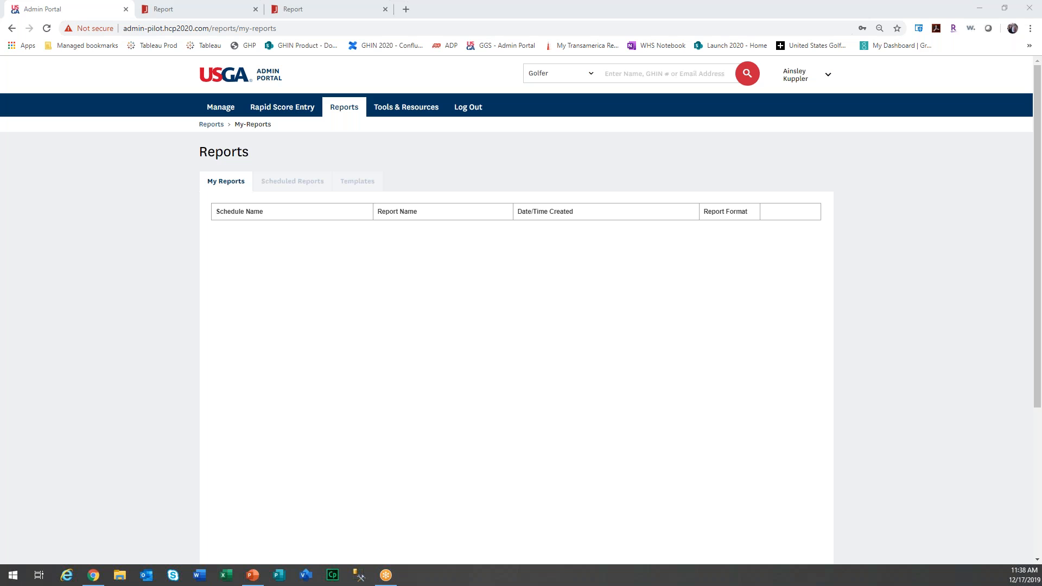
# Show the report templates and expand the Handicap Index Course Handicap Report parameters.
pyautogui.click(366, 186)
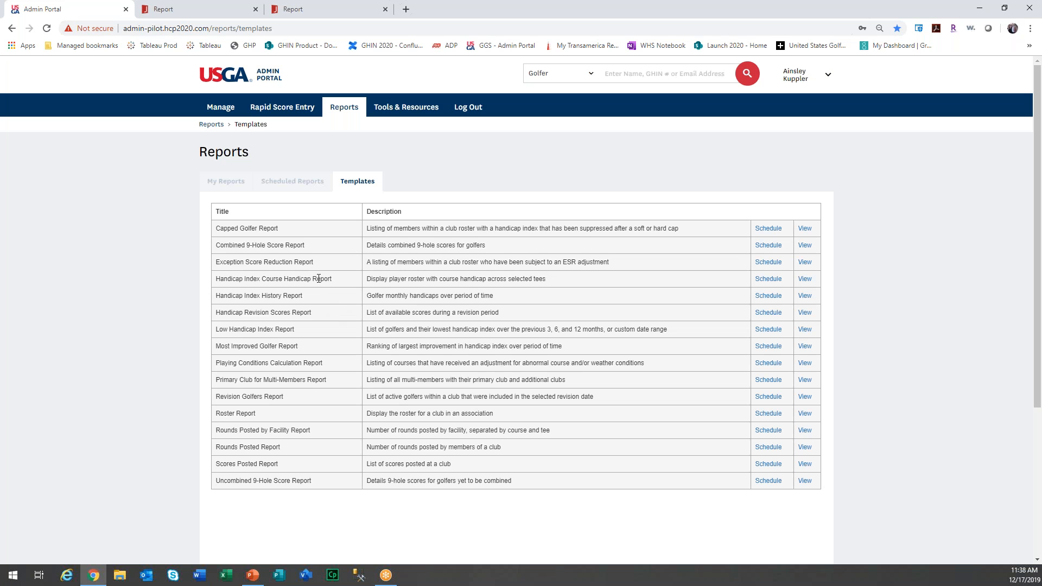
pyautogui.click(803, 279)
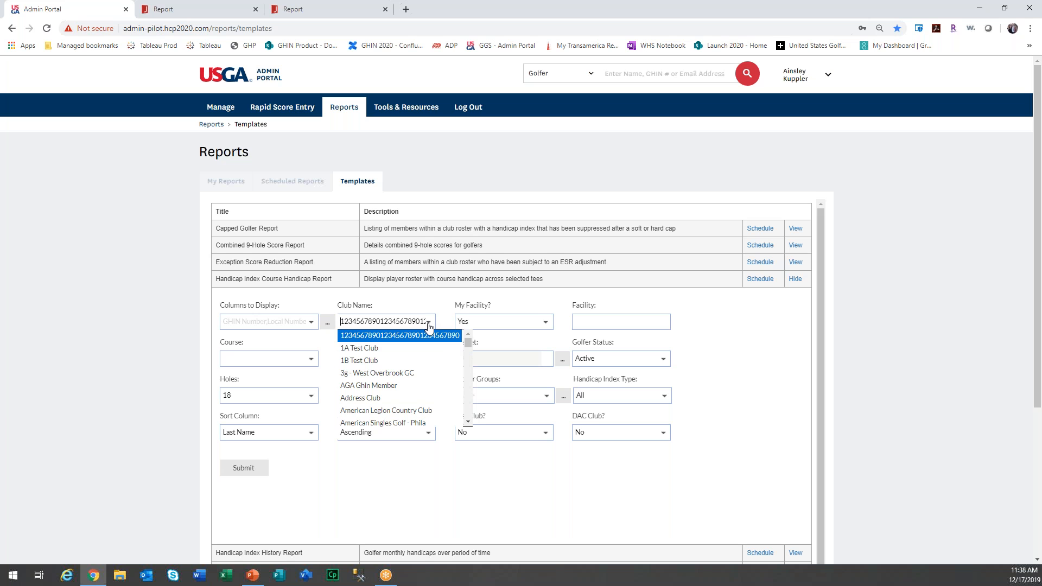
pyautogui.scroll(-5, 434, 374)
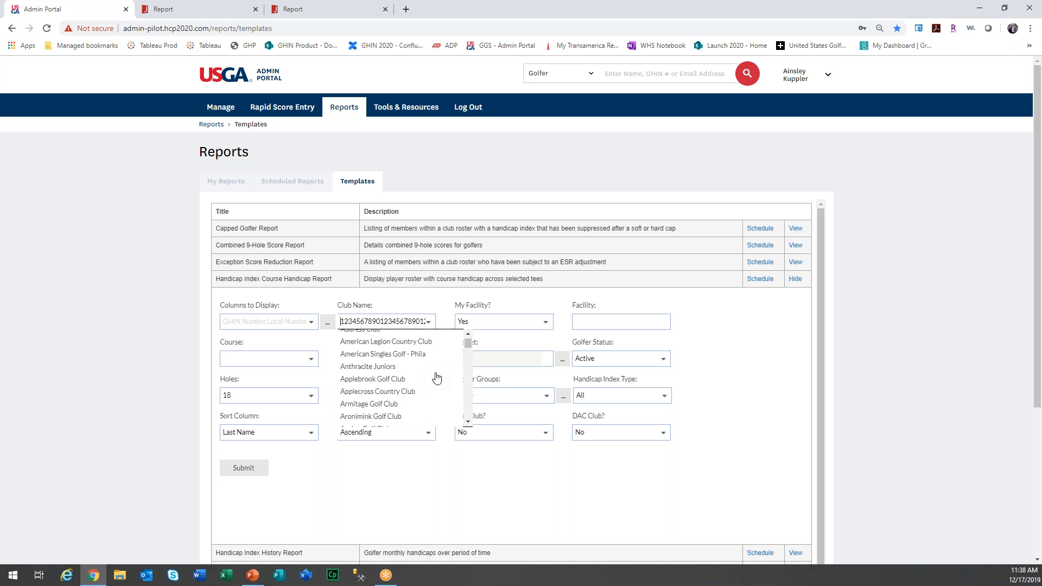
pyautogui.scroll(-2, 437, 378)
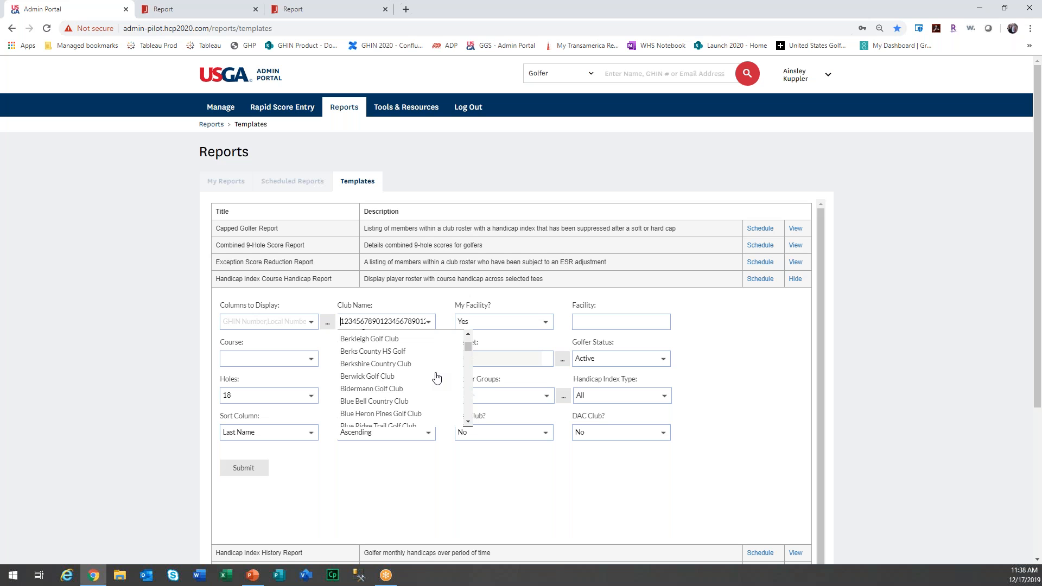
pyautogui.scroll(-3, 403, 374)
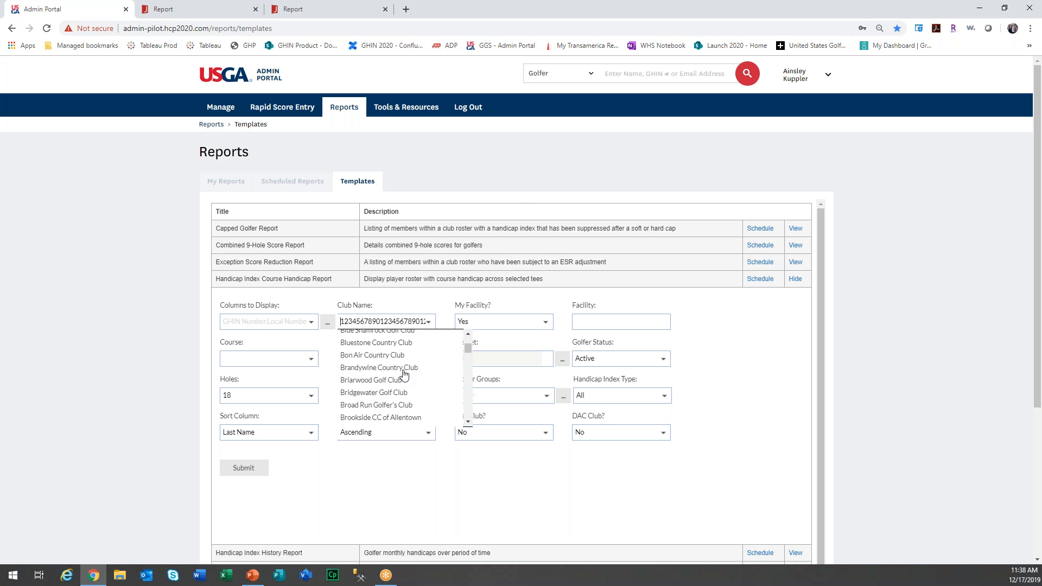
# Set Club Name to Northampton Country Club and leave My Facility at Yes.
pyautogui.press('BackSpace')
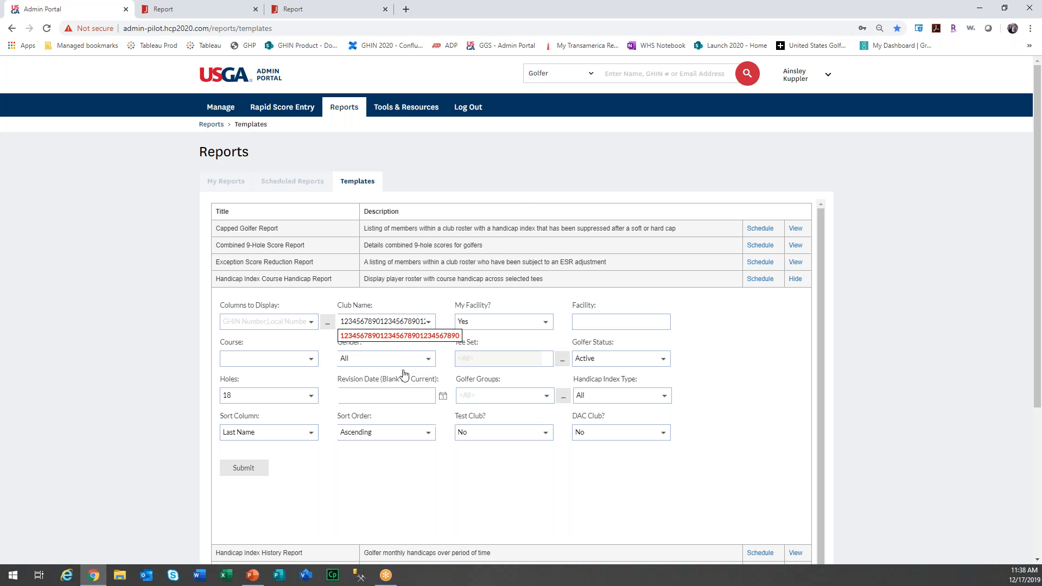
pyautogui.hotkey('ctrl', 'a')
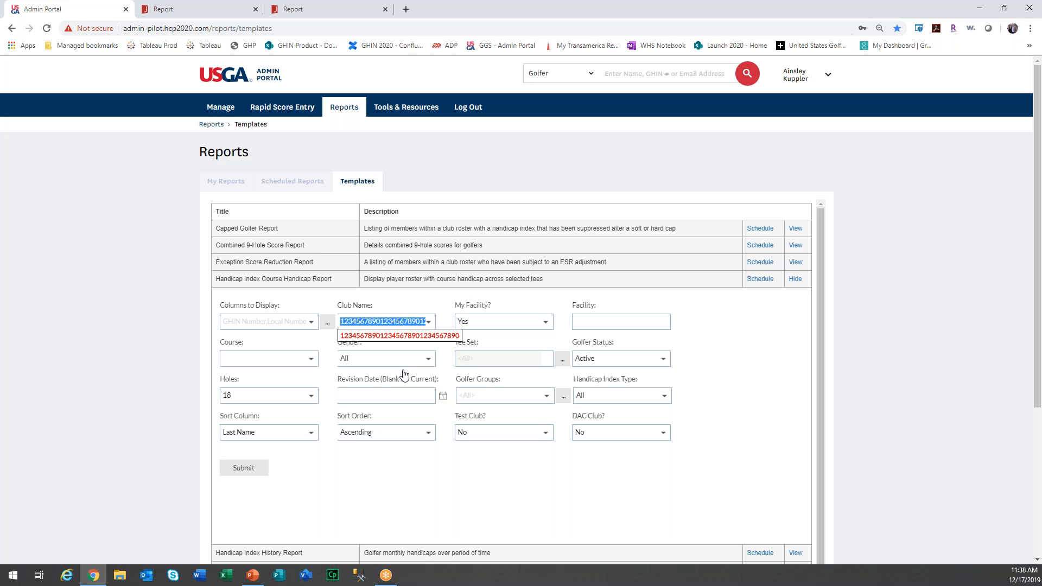
pyautogui.click(427, 323)
pyautogui.click(427, 322)
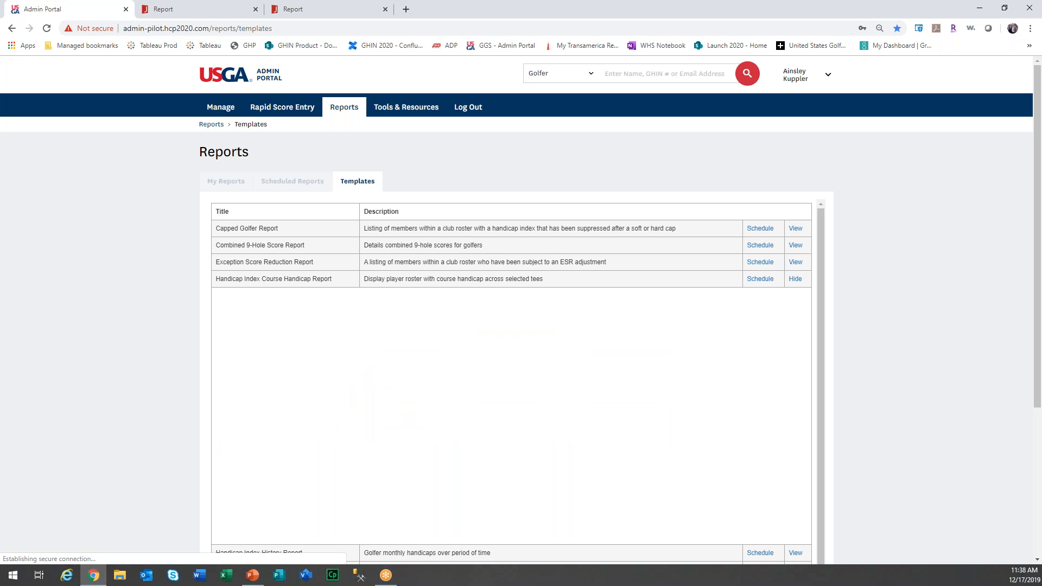
pyautogui.click(432, 323)
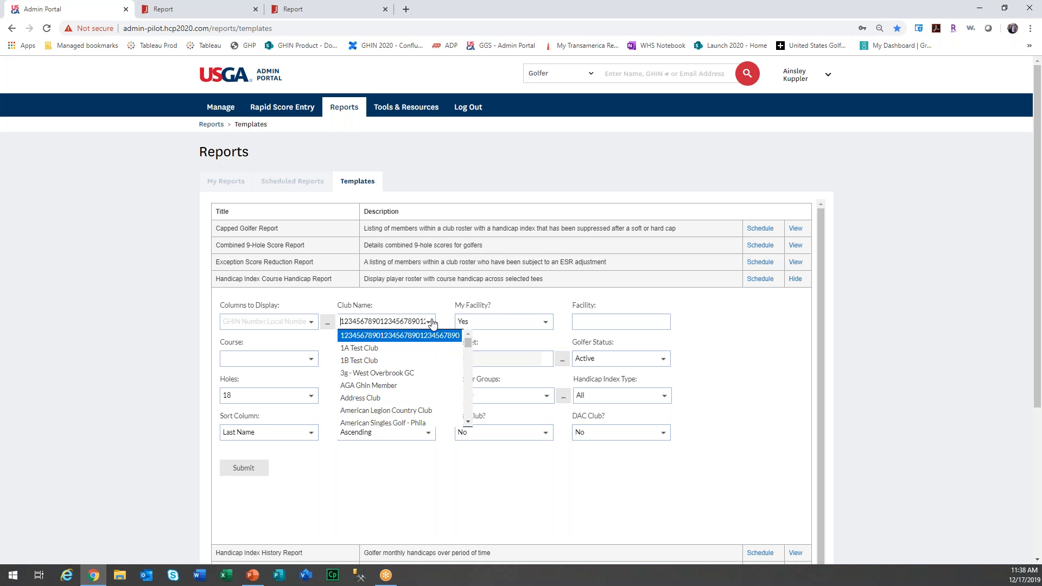
pyautogui.scroll(-8, 425, 363)
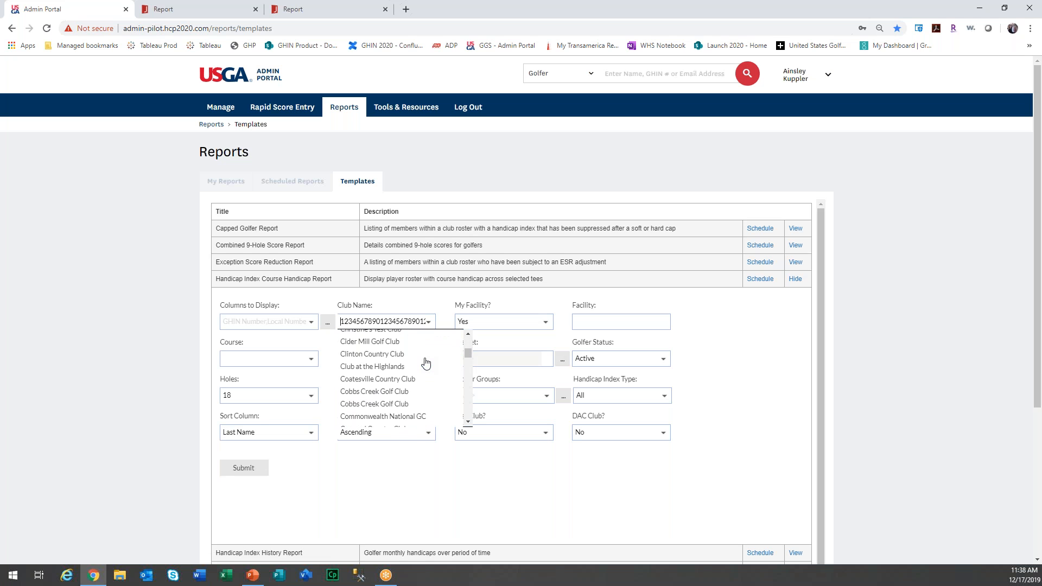
pyautogui.press('BackSpace')
pyautogui.click(395, 321)
pyautogui.hotkey('ctrl', 'a')
pyautogui.press('BackSpace')
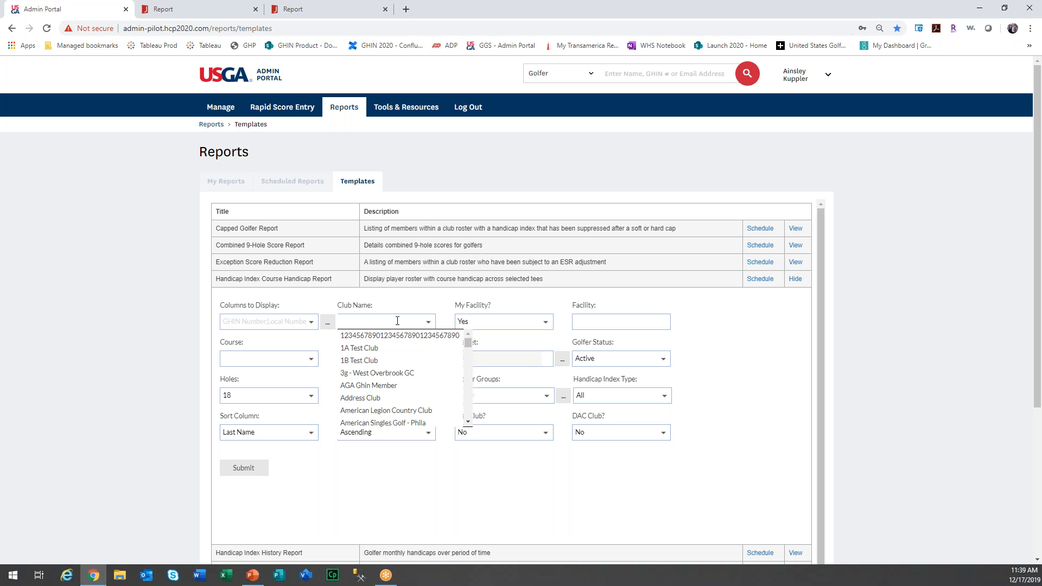
pyautogui.write('n')
pyautogui.click(400, 344)
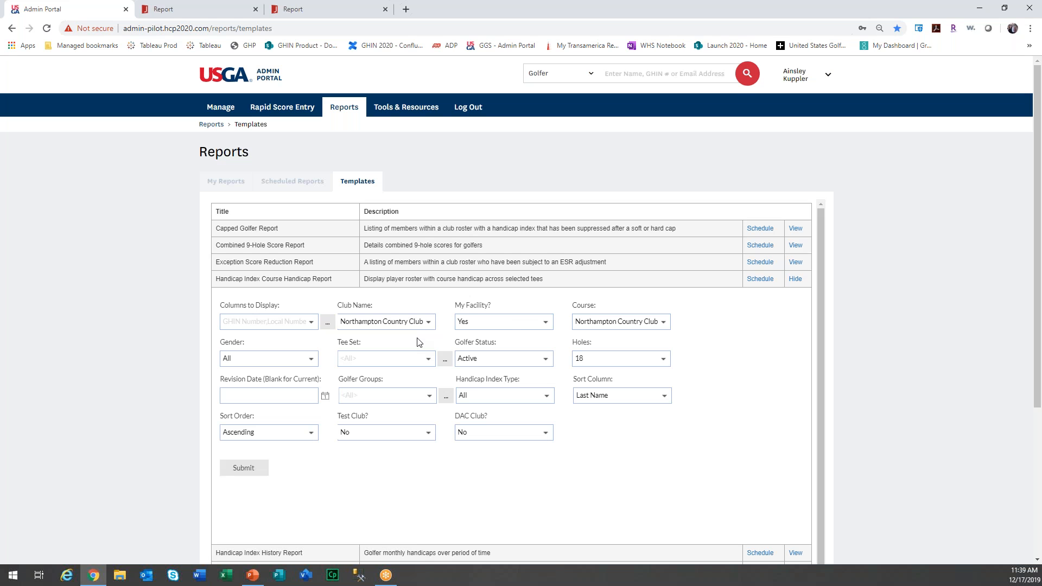
pyautogui.click(545, 322)
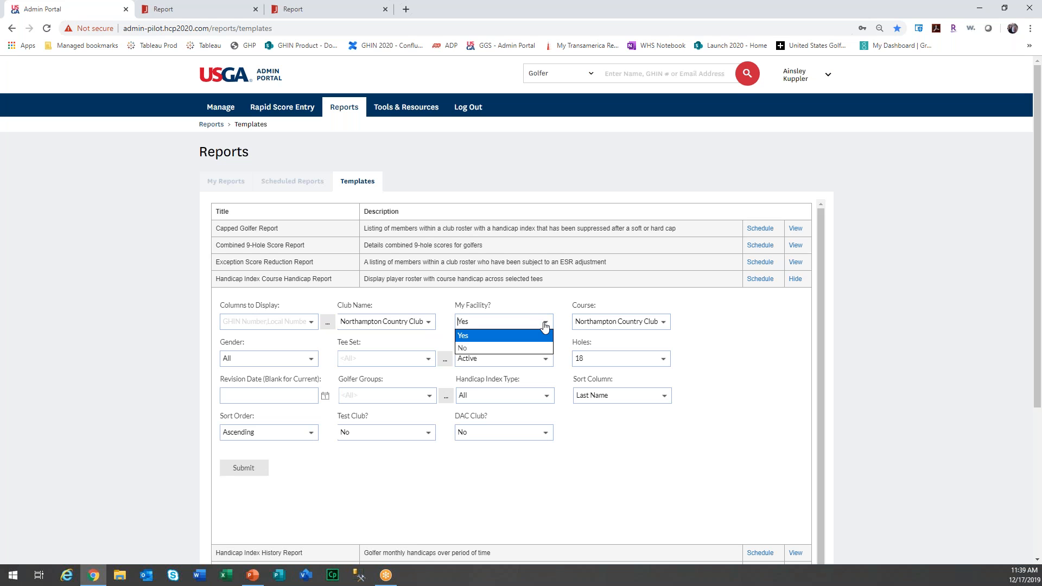
pyautogui.click(545, 324)
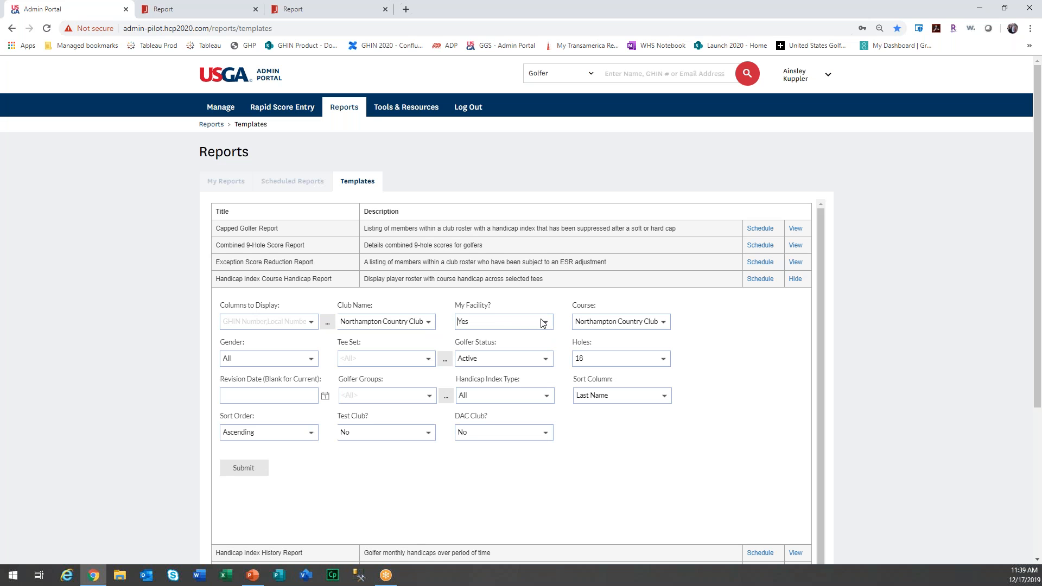
# Replace All golfer groups with just Northampton Country Club in the Golfer Groups picker.
pyautogui.click(445, 397)
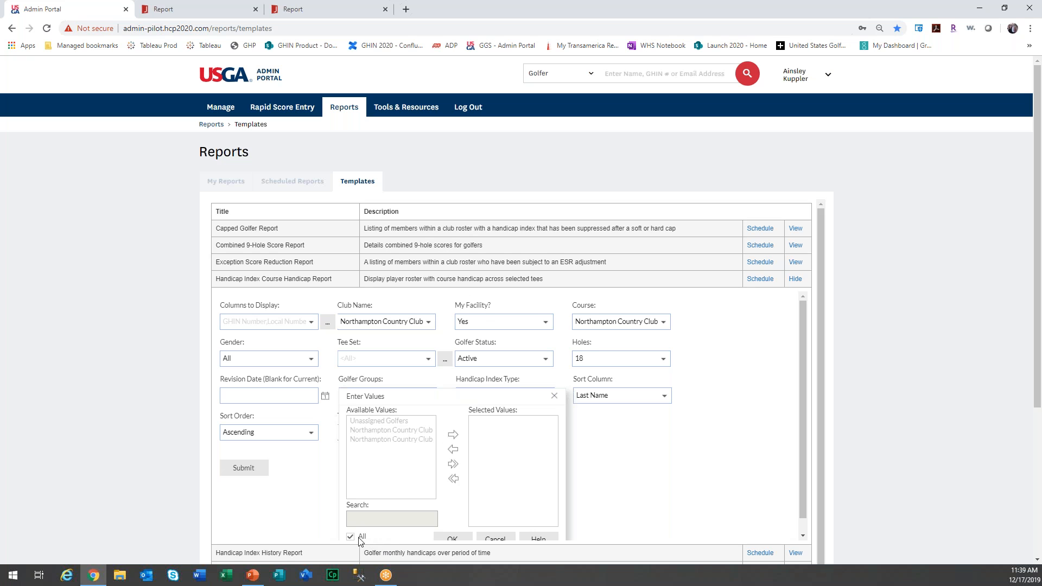
pyautogui.click(351, 537)
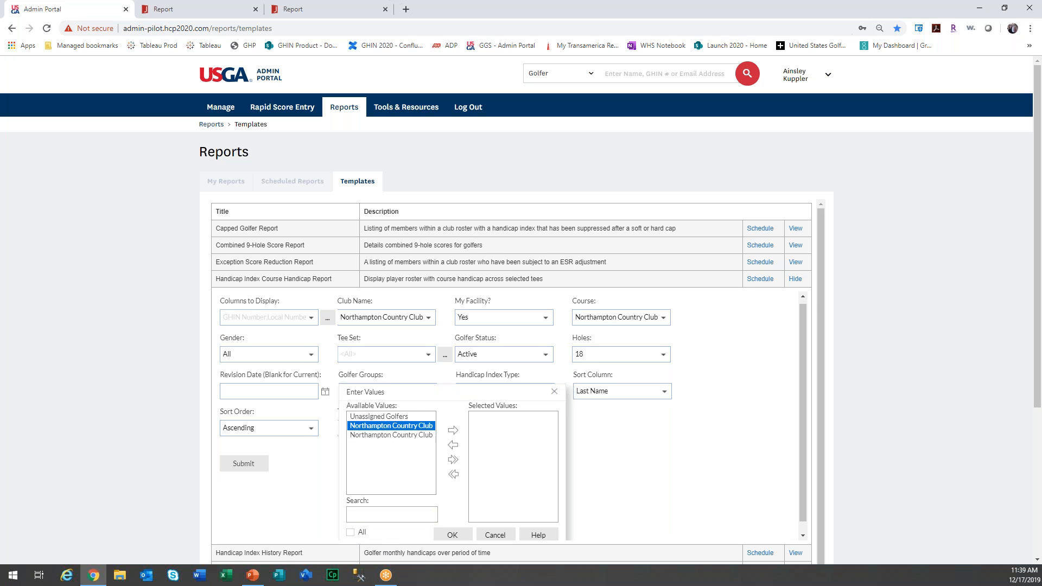
pyautogui.click(427, 431)
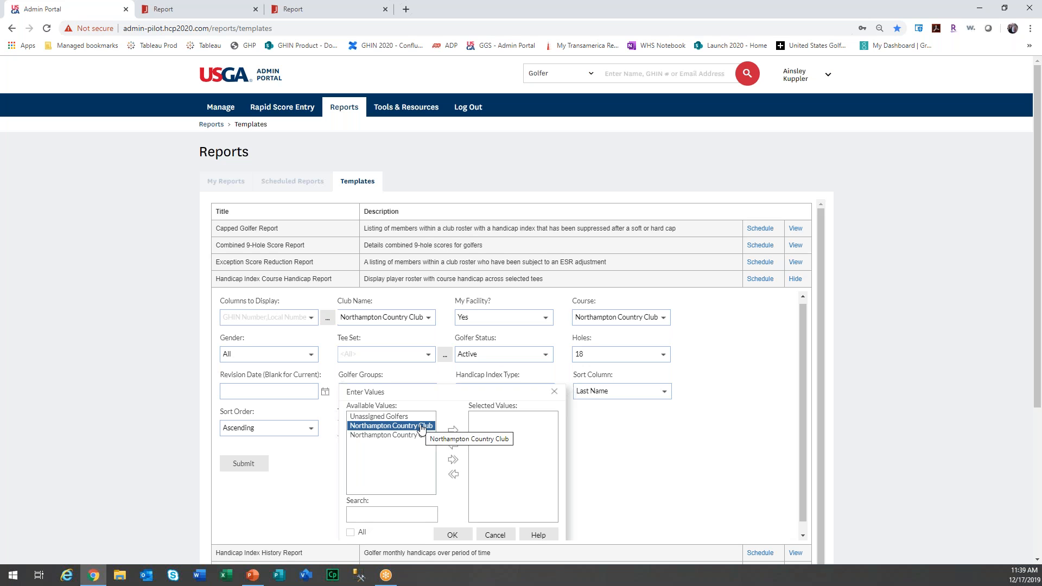
pyautogui.click(453, 431)
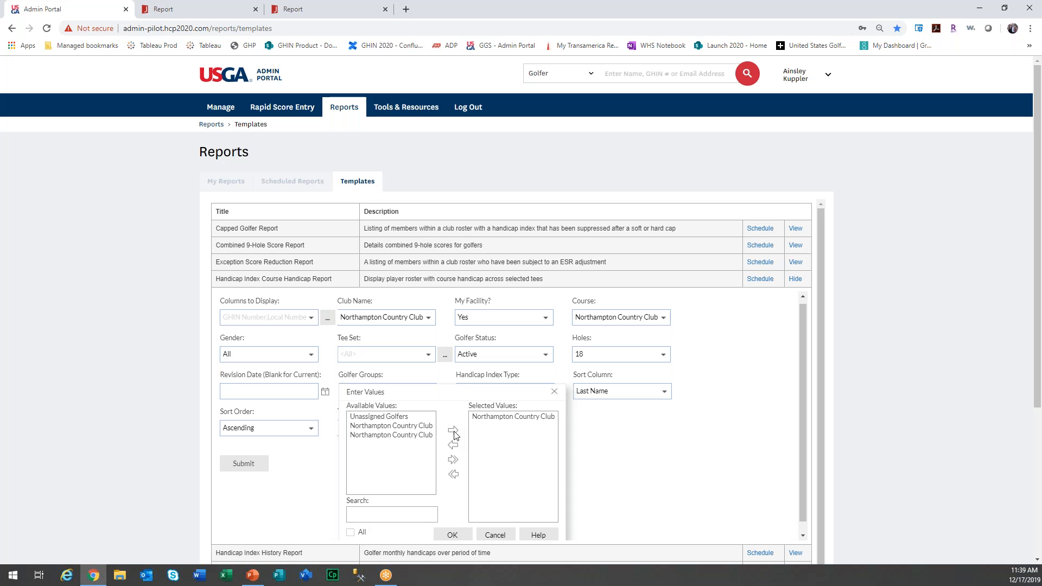
pyautogui.click(466, 534)
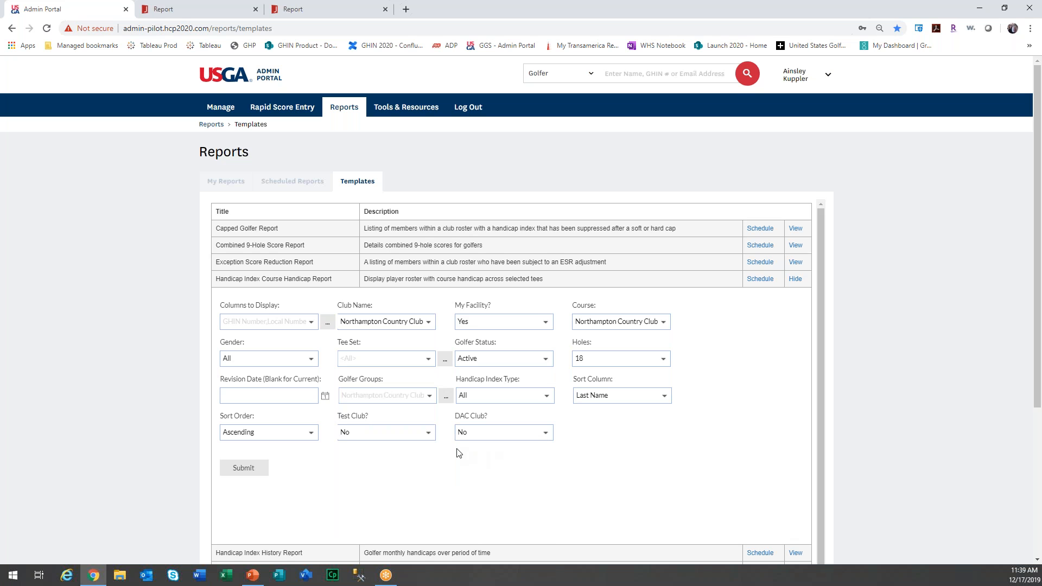
# Submit the report, which renders 625 golfers in JReport Viewer, then return to the Admin Portal.
pyautogui.click(252, 470)
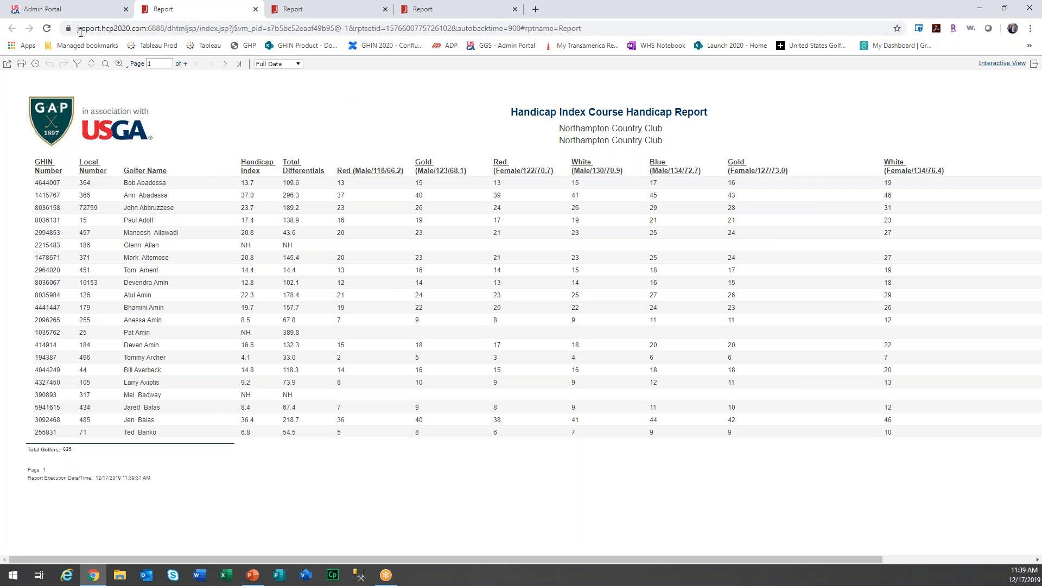
pyautogui.click(92, 9)
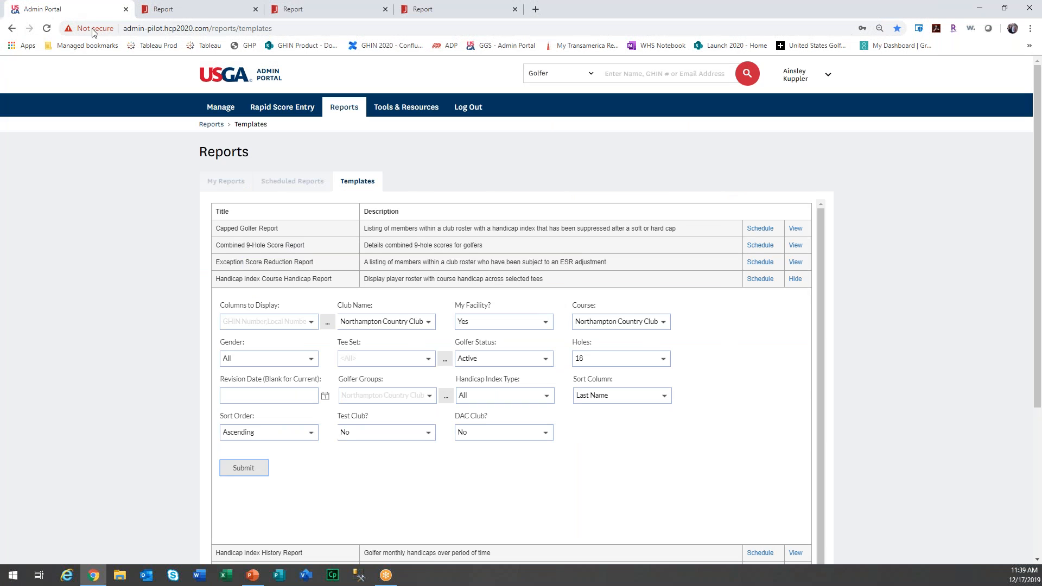
# Change the revision date to December 3, 2019 and resubmit the report.
pyautogui.click(324, 397)
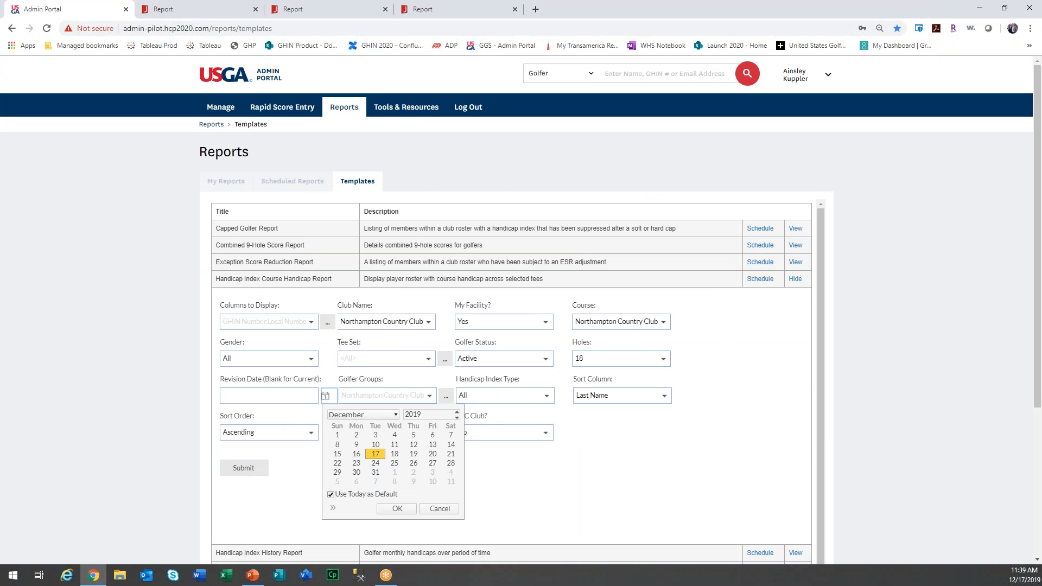
pyautogui.click(374, 434)
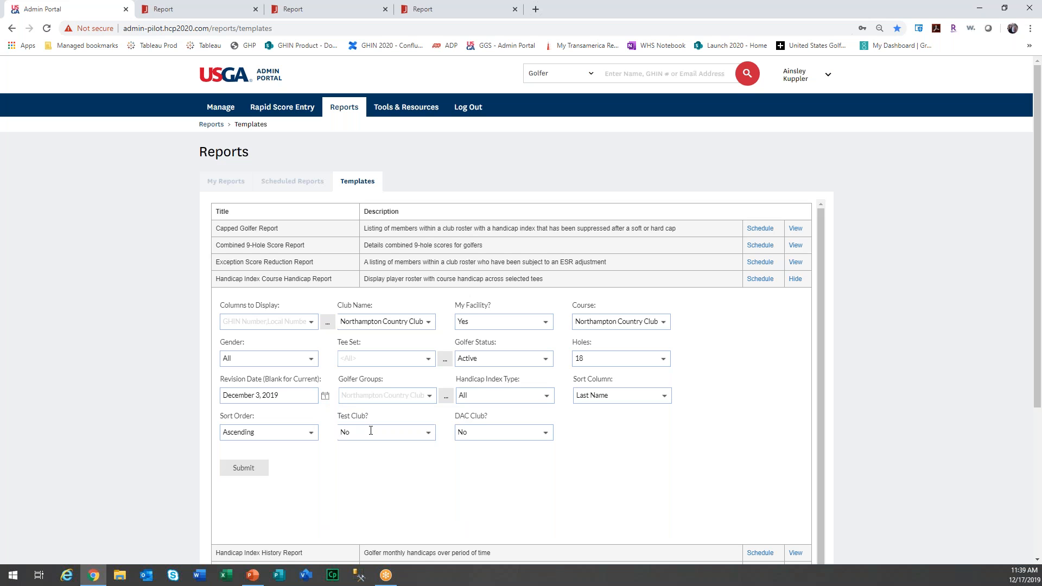
pyautogui.click(253, 468)
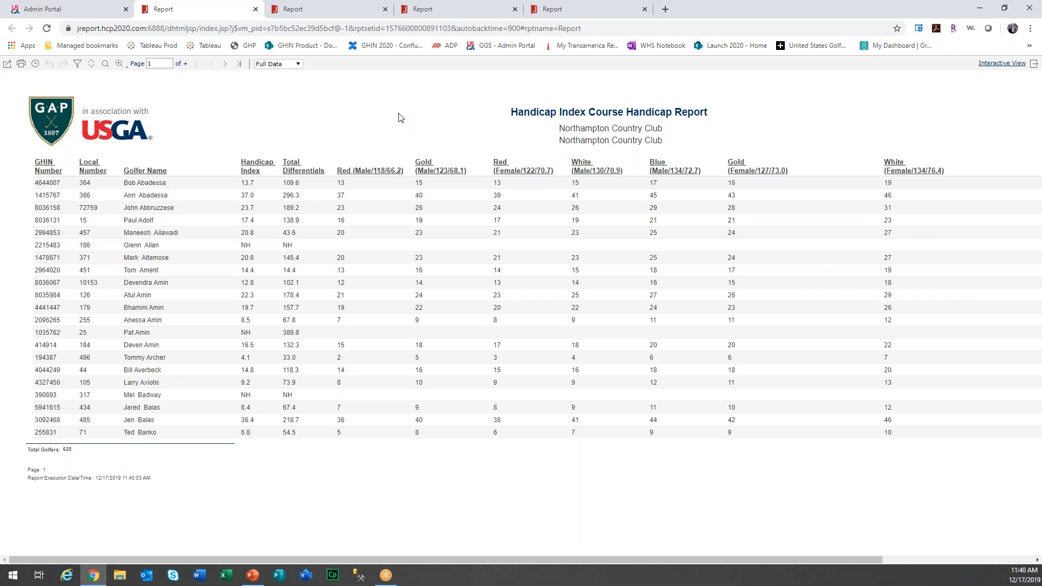
# Switch from JReport Viewer back to the Admin Portal report form.
pyautogui.click(82, 12)
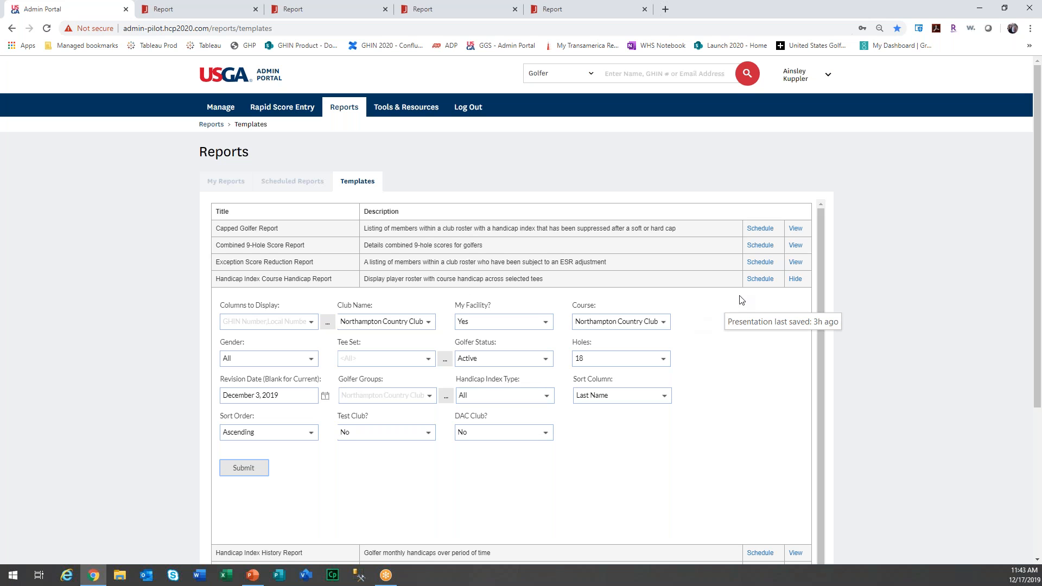
# Collapse the course handicap report and preview the Scores Posted and Rounds Posted Report parameters.
pyautogui.click(793, 279)
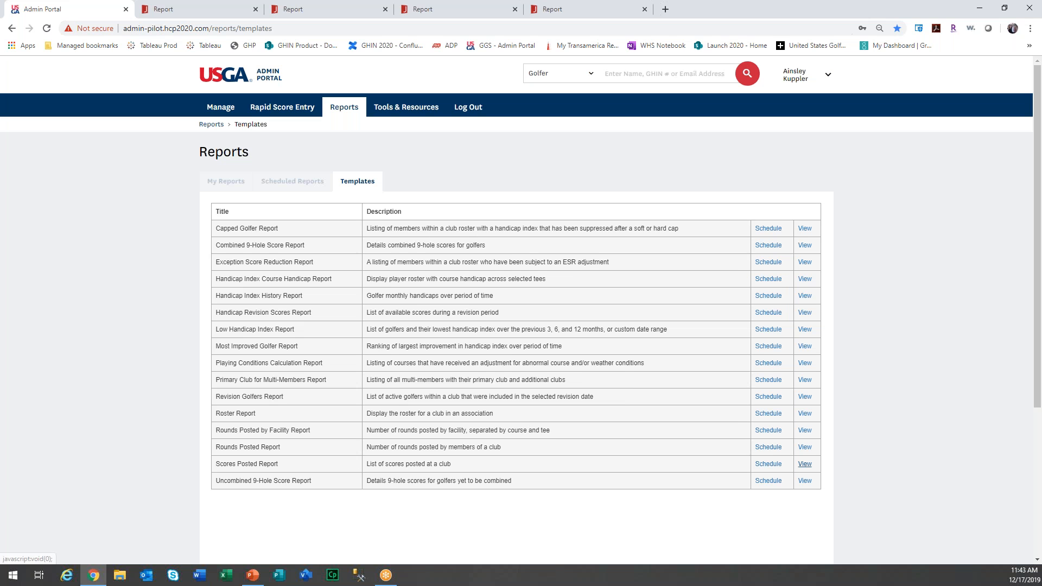
pyautogui.click(805, 464)
pyautogui.scroll(-1, 589, 325)
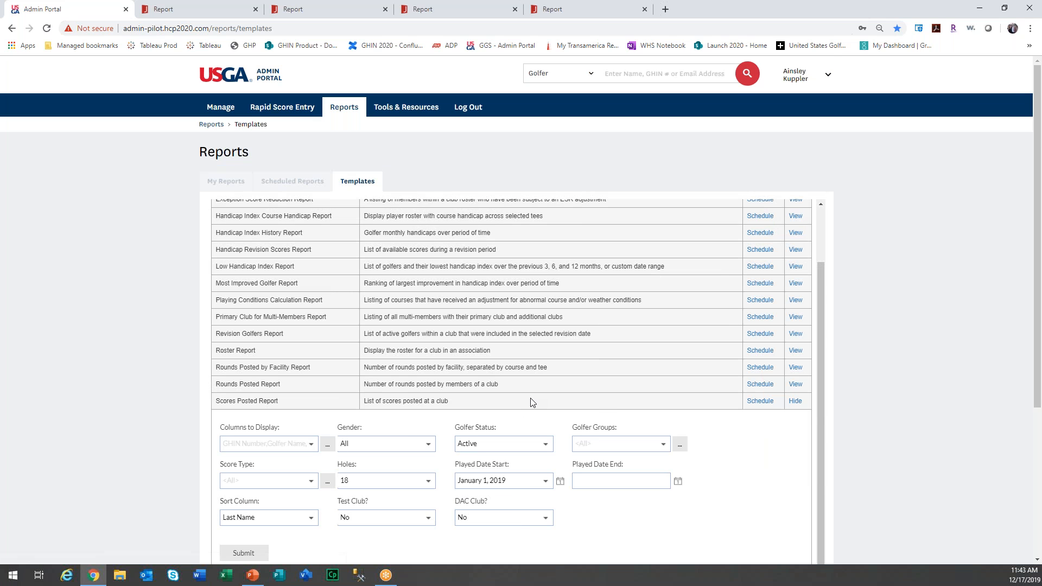
pyautogui.scroll(-1, 531, 401)
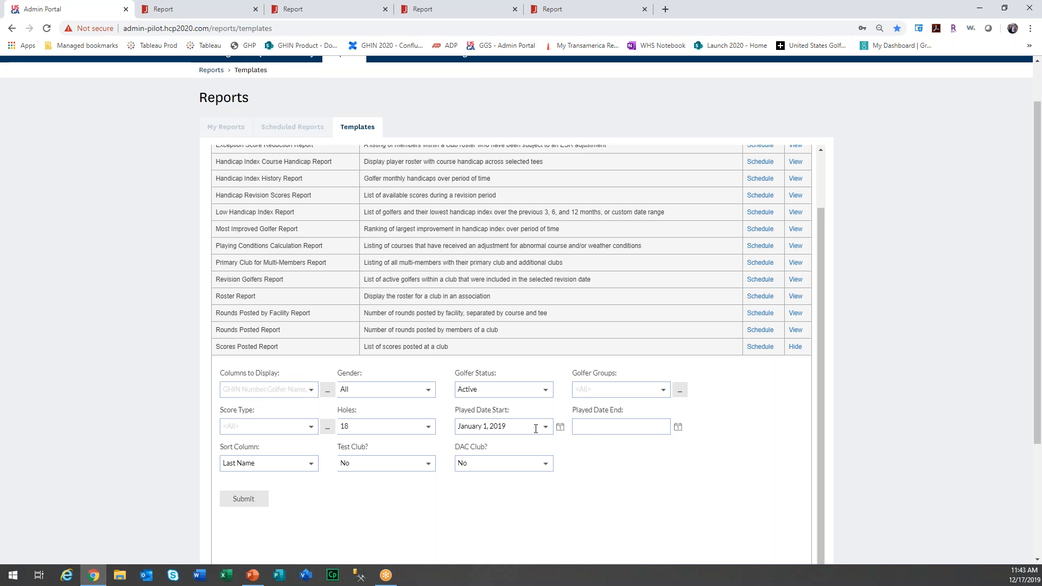
pyautogui.click(796, 330)
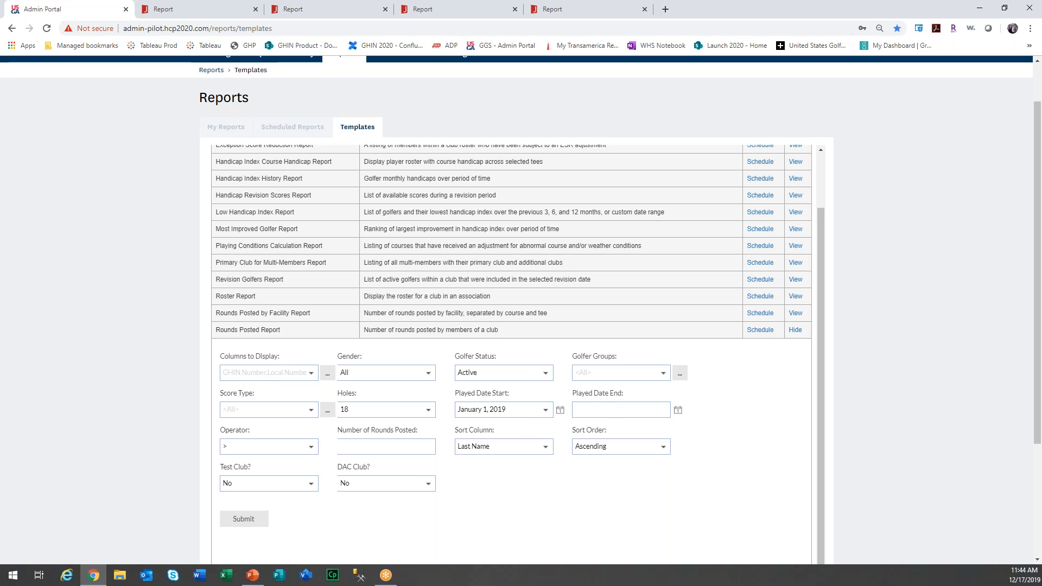
pyautogui.click(793, 331)
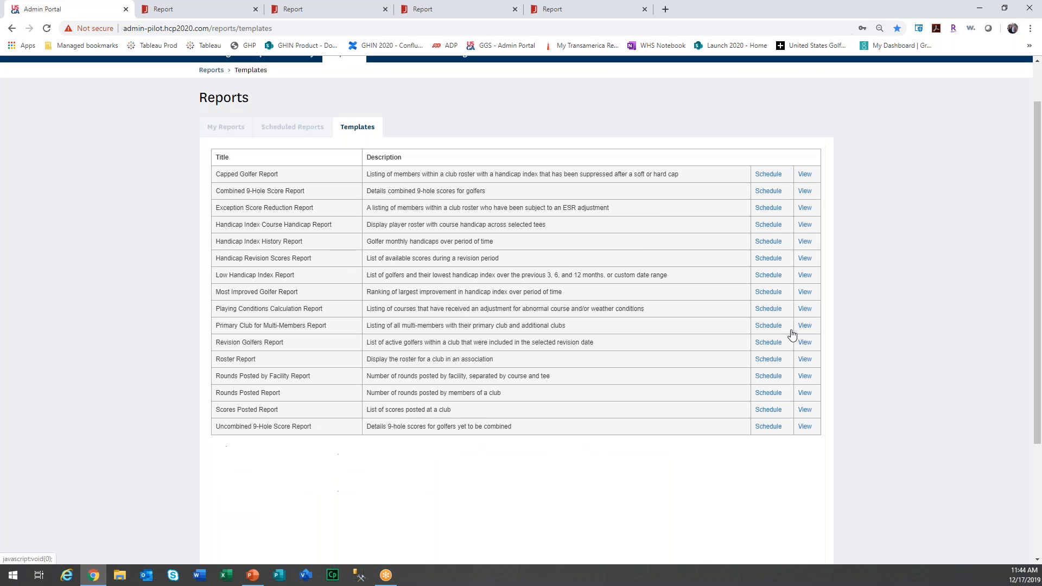